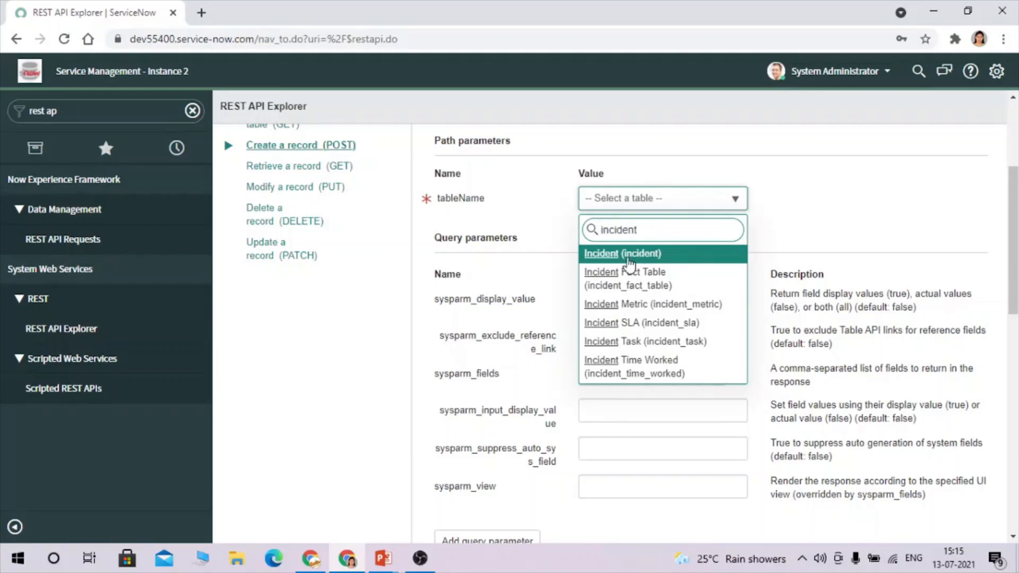
Set tableName to incident in REST API Explorer, send the create request and confirm it.
click(628, 260)
scroll(710, 326, down, 5)
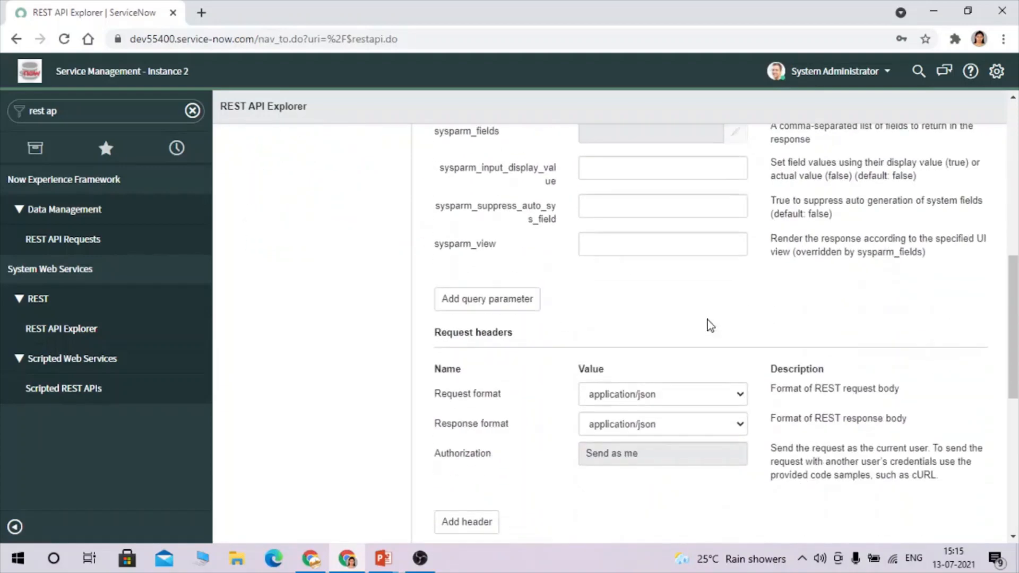
scroll(709, 325, up, 5)
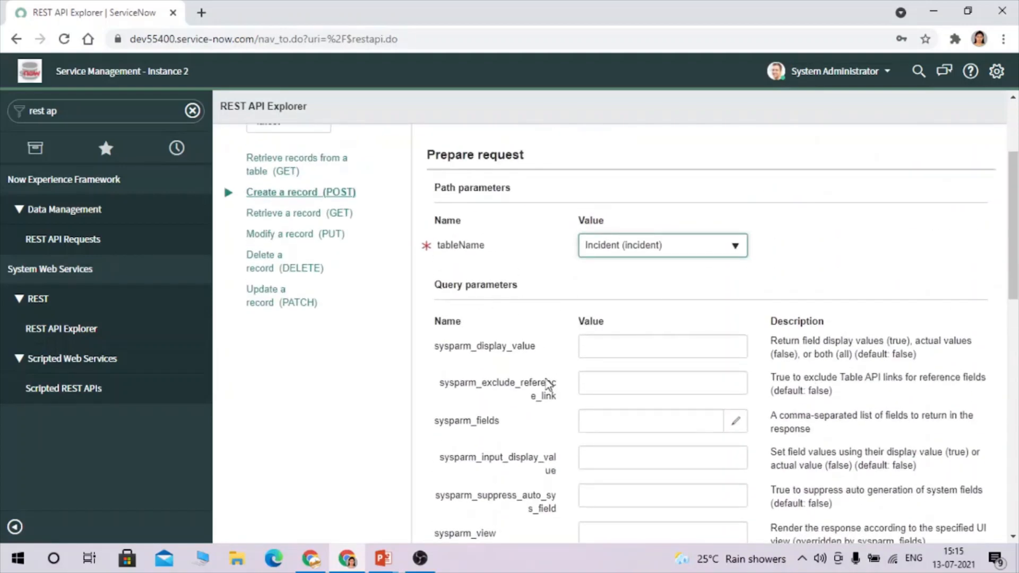
scroll(585, 407, down, 3)
scroll(585, 407, down, 5)
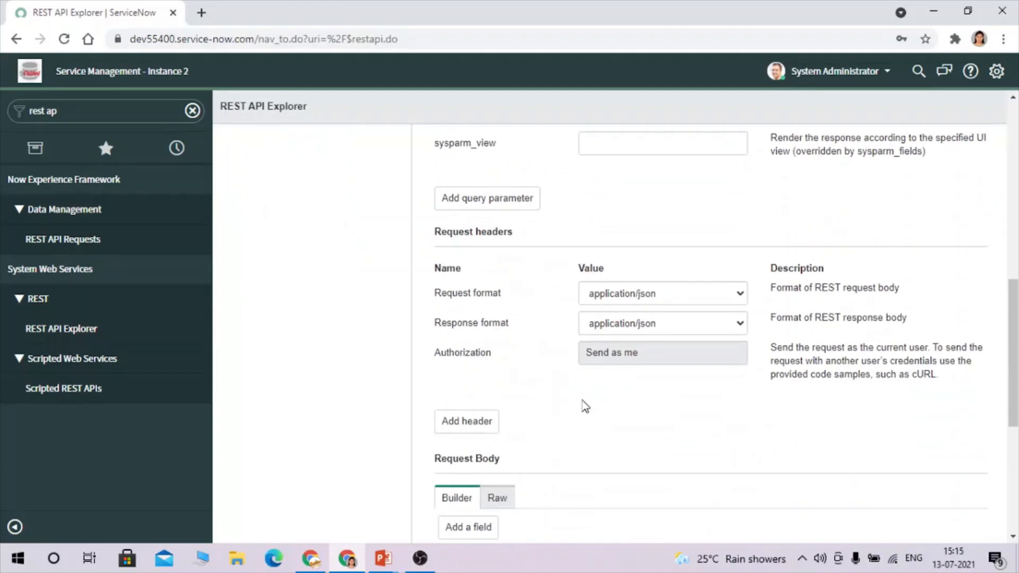
scroll(586, 406, down, 5)
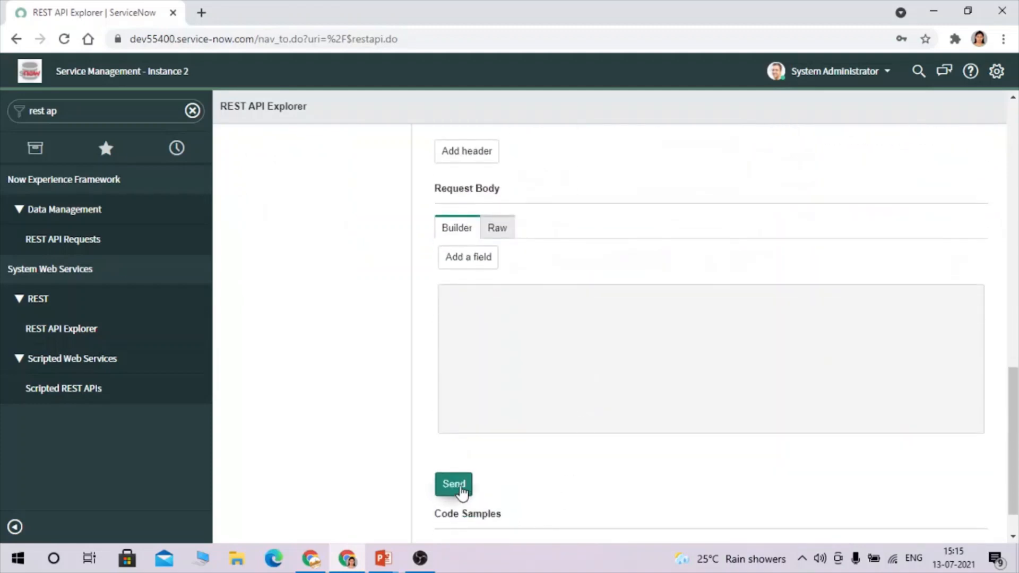
click(460, 485)
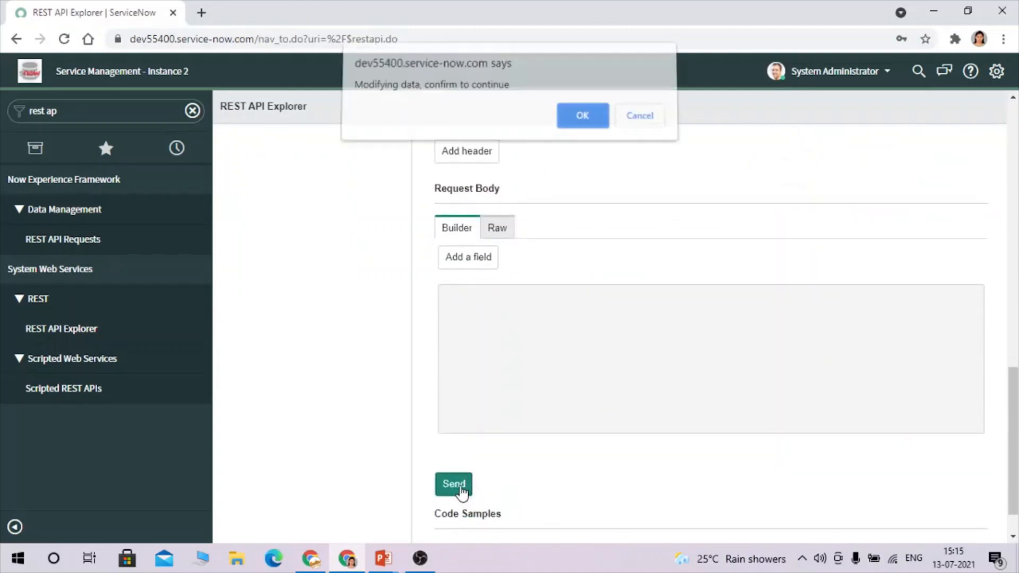
click(581, 120)
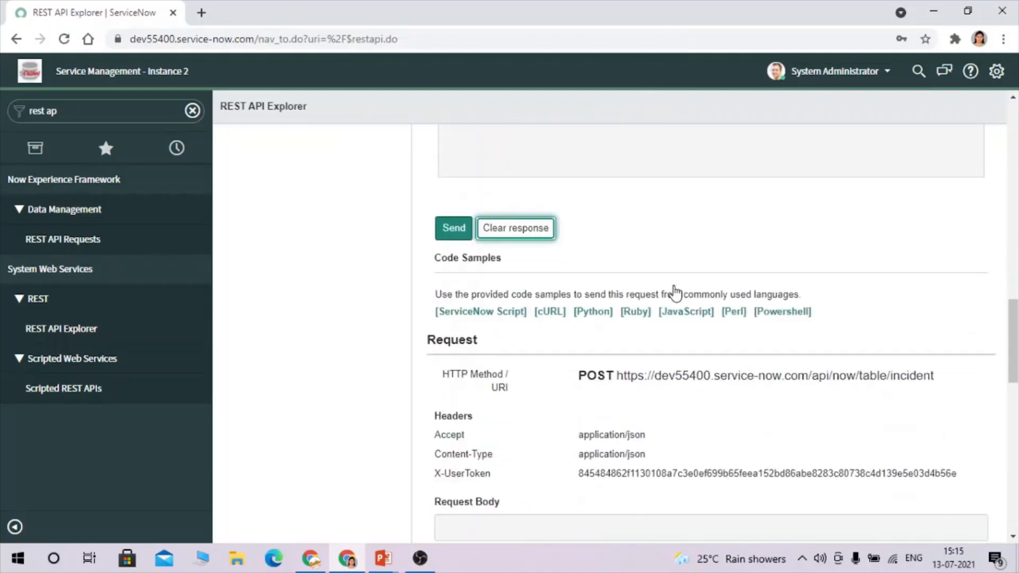
Review the 201 Created response and select the incident table request URI.
scroll(677, 292, up, 1)
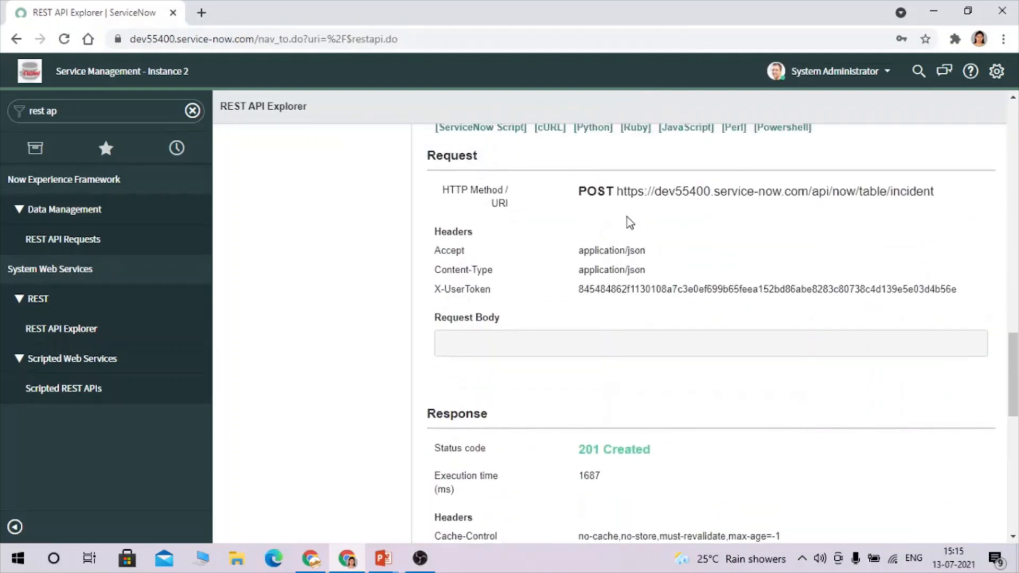
drag(618, 189, 939, 206)
key(ctrl+c)
scroll(710, 334, up, 10)
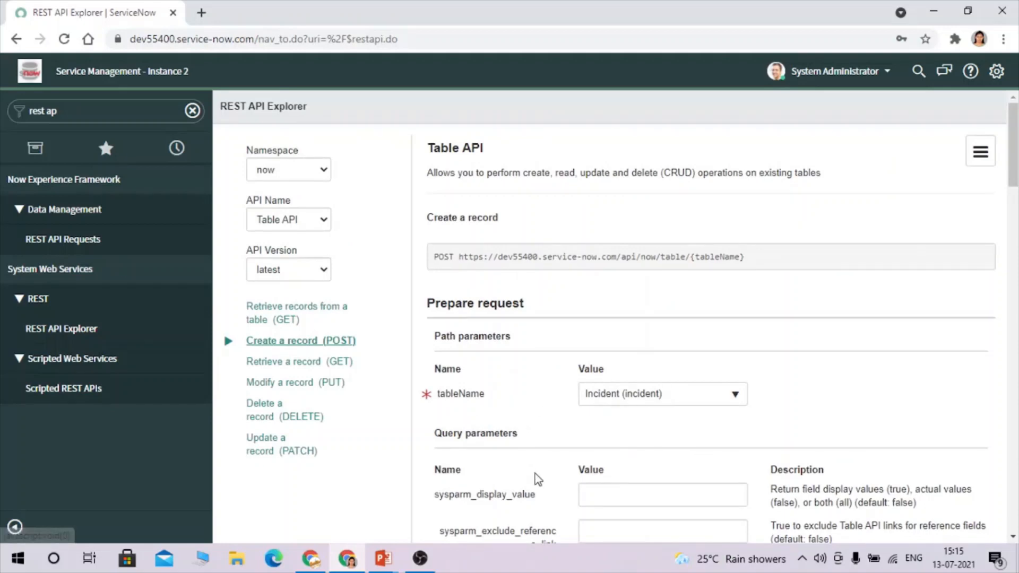
drag(753, 257, 462, 261)
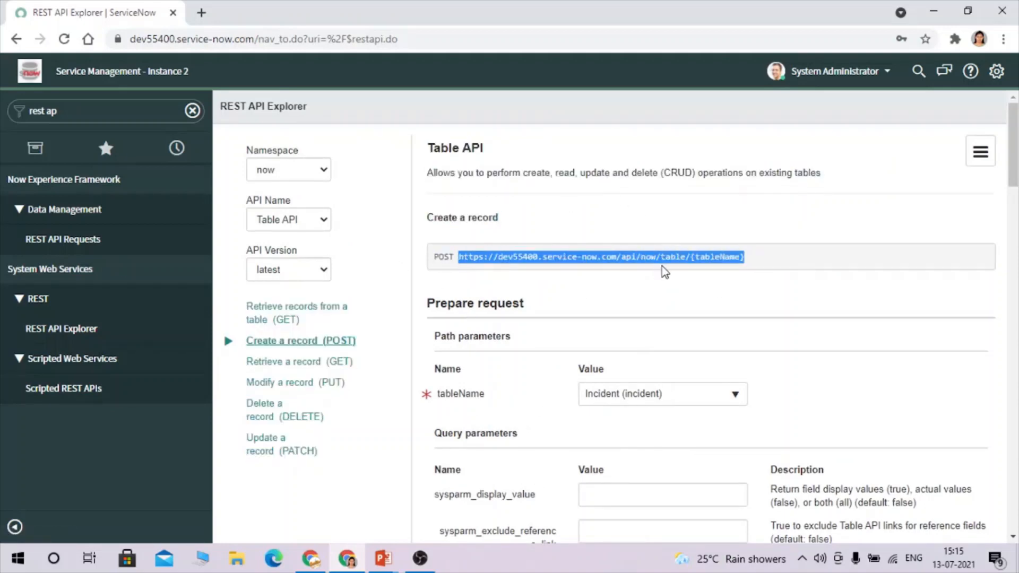
double_click(675, 256)
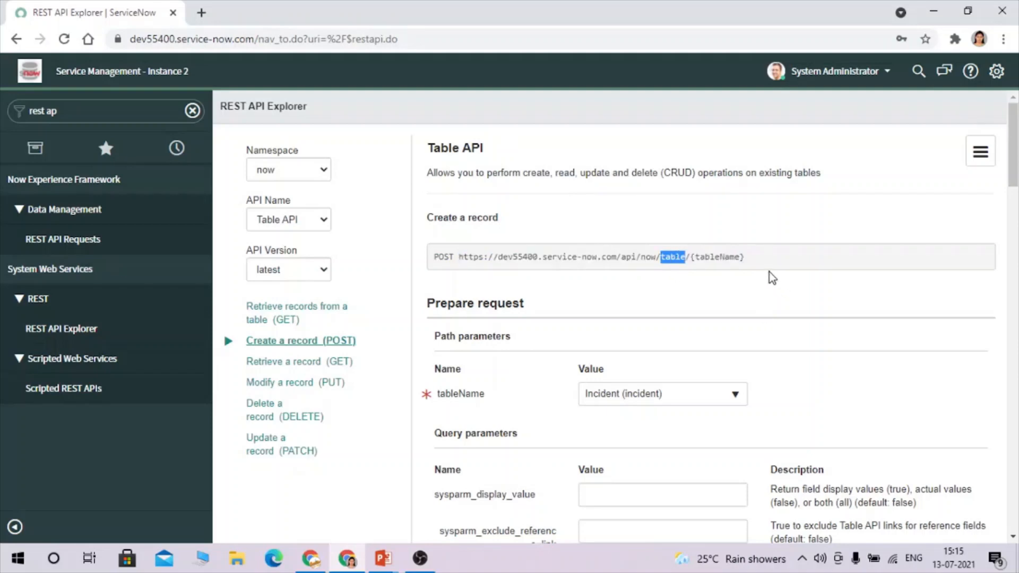
click(631, 304)
Paste the incident table URL into the Demo - Rest Integration message's Endpoint field.
click(313, 562)
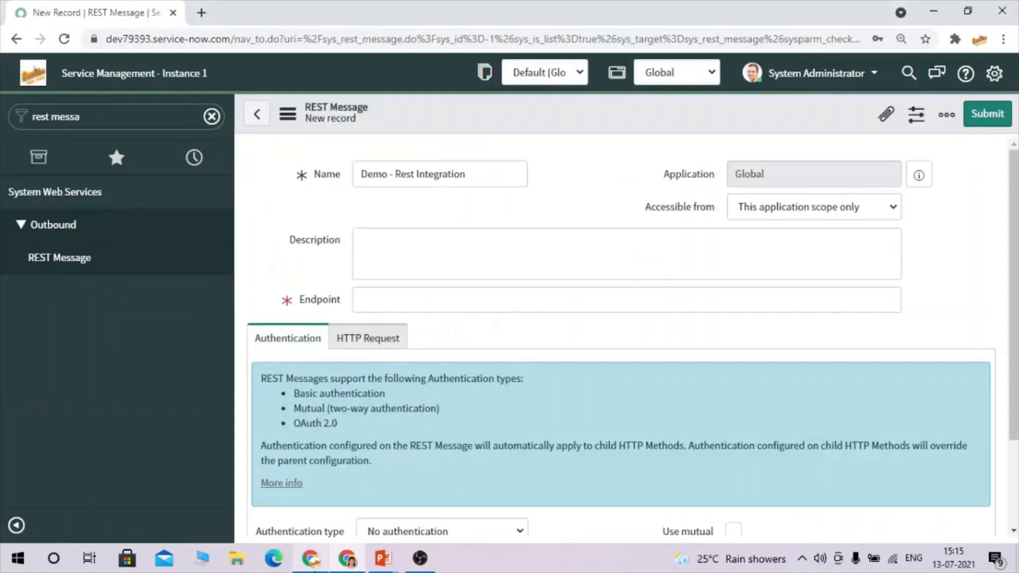
click(392, 304)
key(ctrl+v)
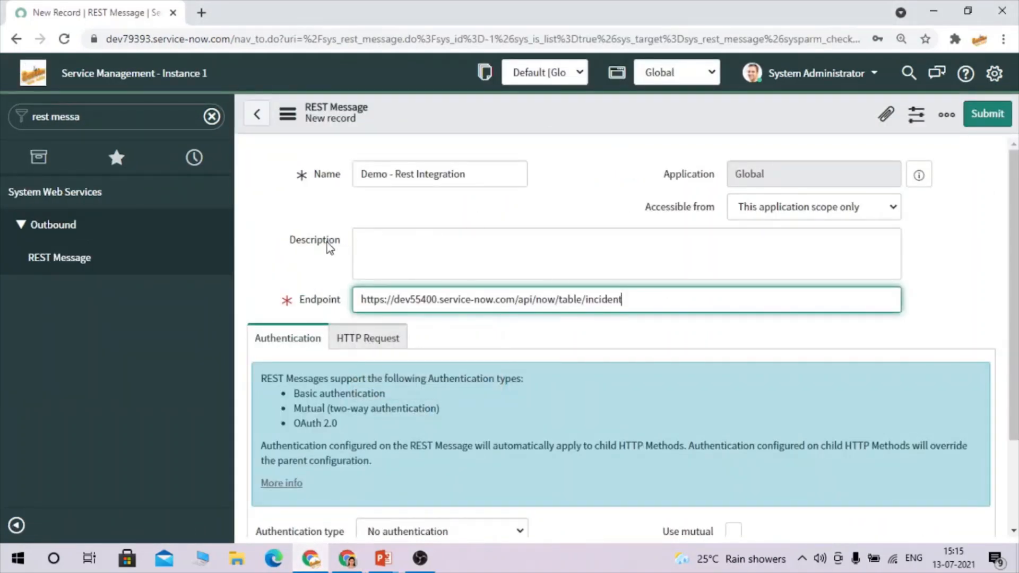
click(319, 271)
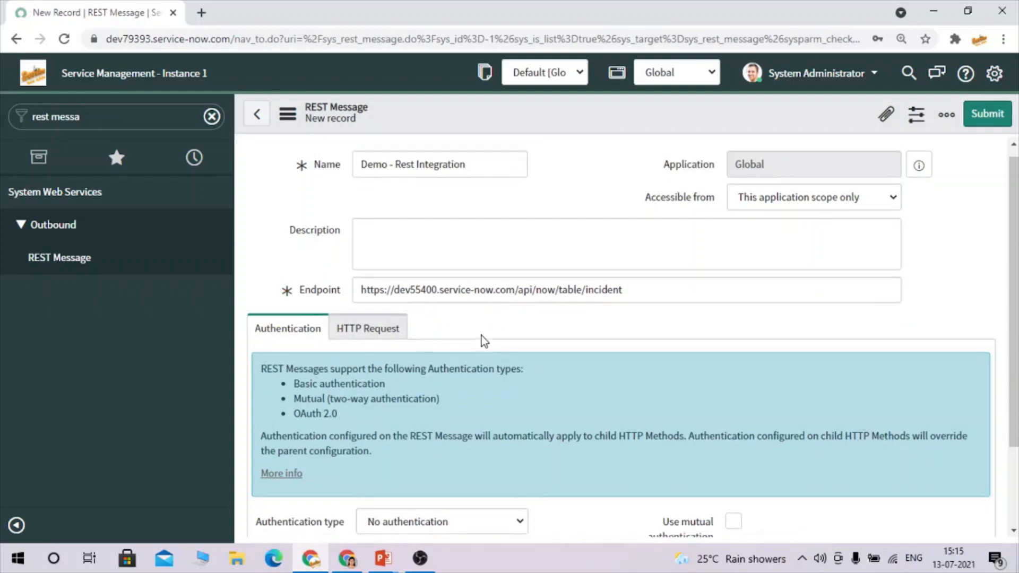
Set the authentication type to Basic and look up basic auth profiles.
scroll(483, 341, down, 2)
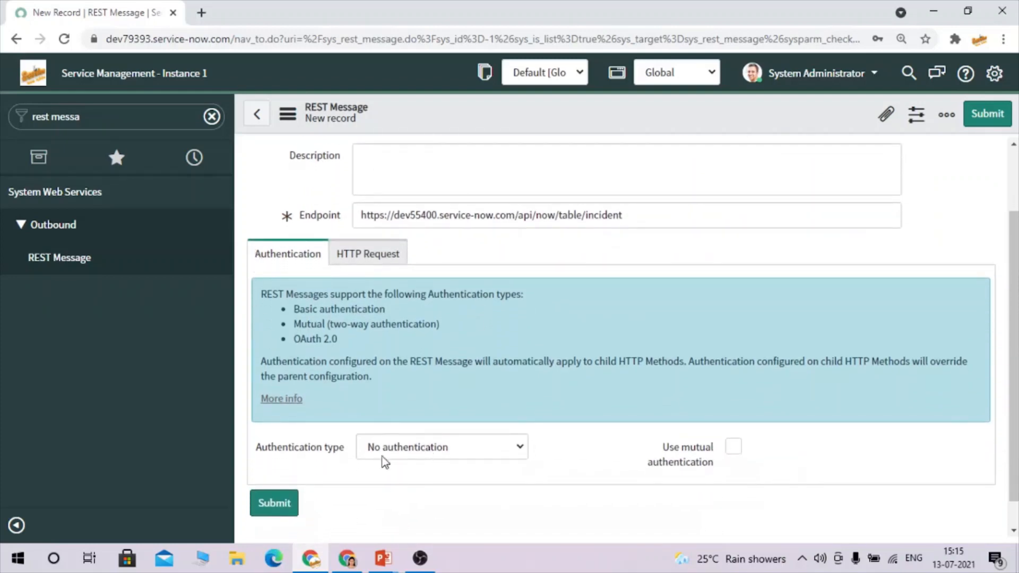
click(416, 455)
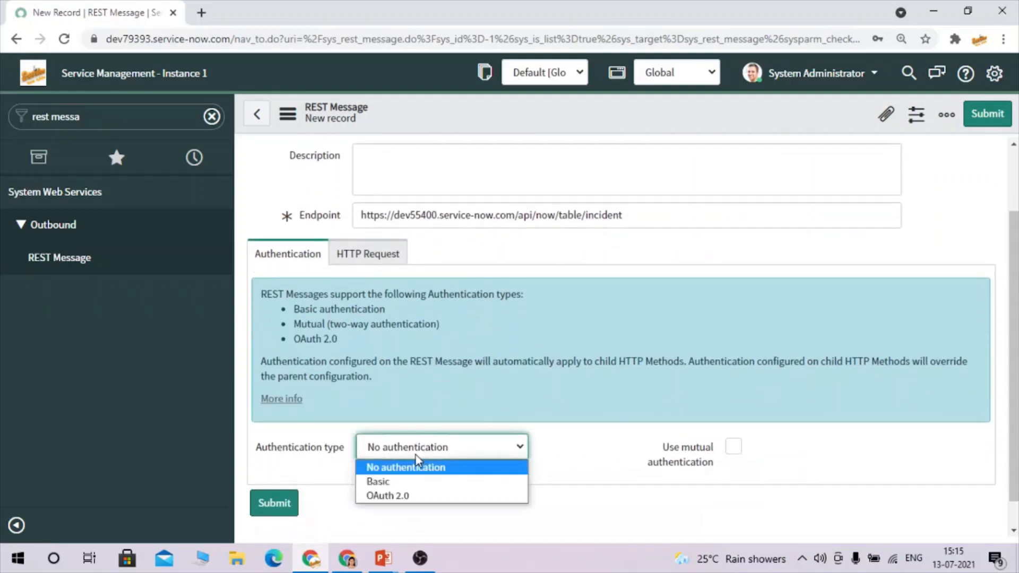
click(377, 481)
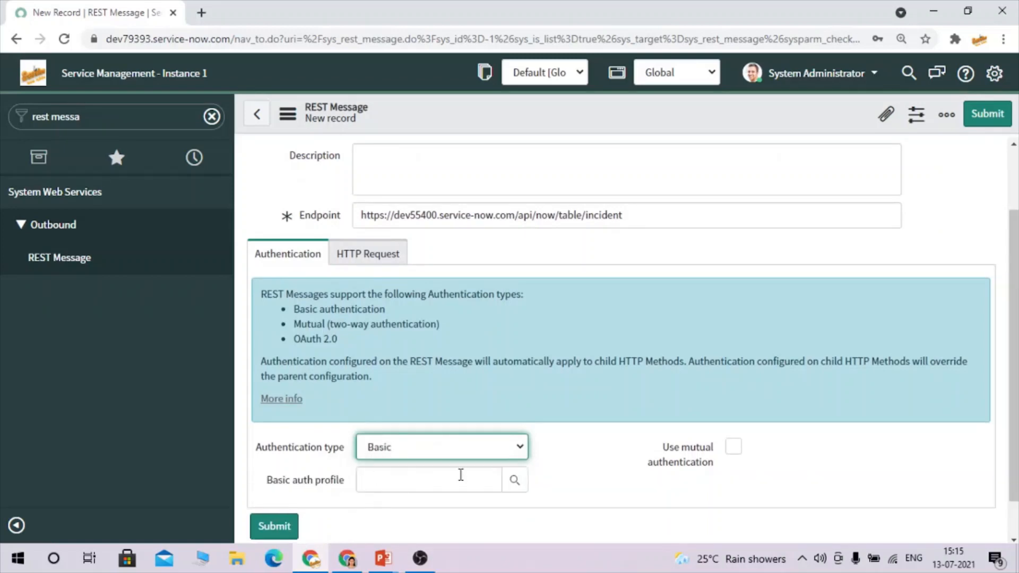
scroll(460, 475, down, 1)
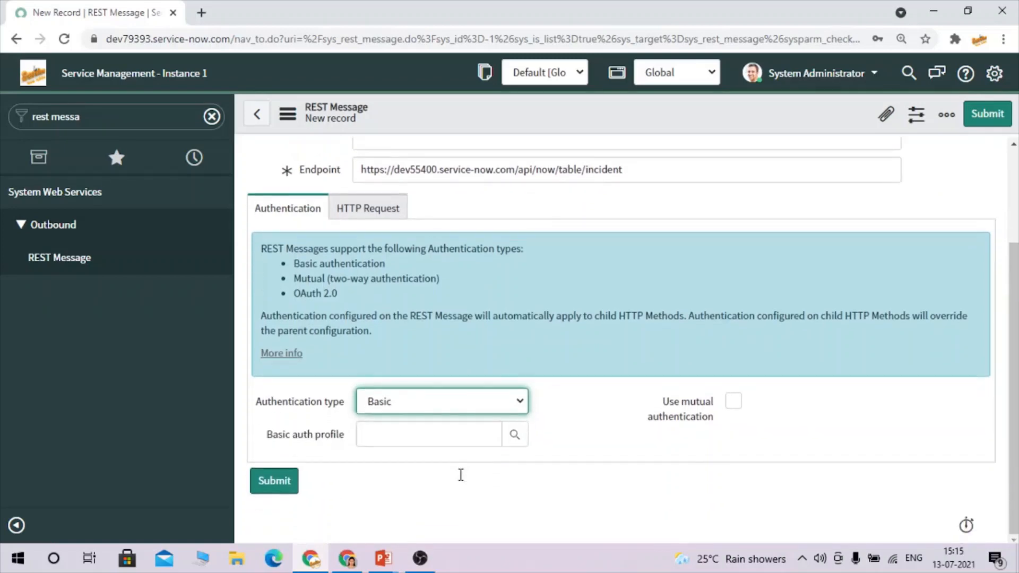
click(511, 437)
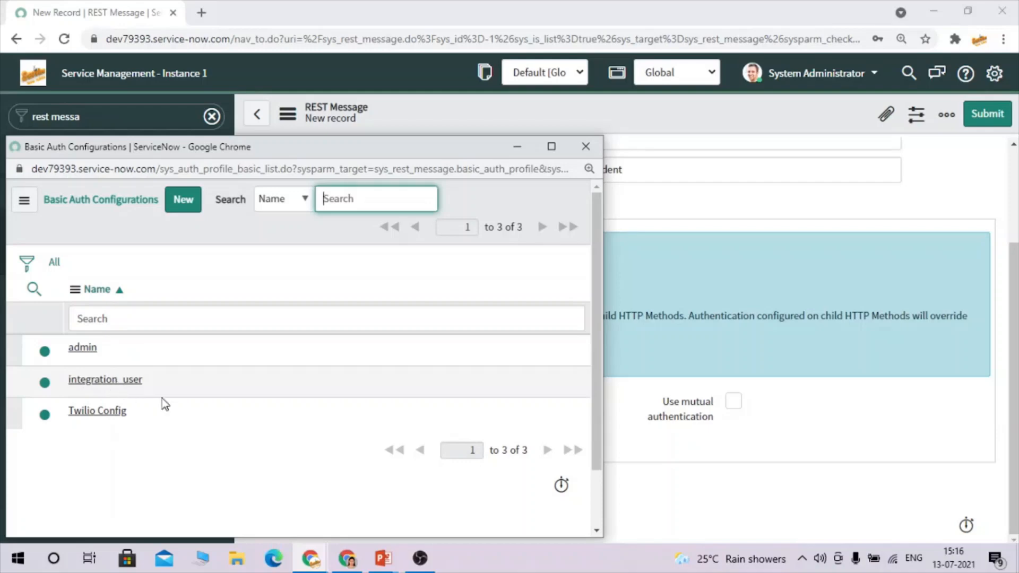
Submit a new basic auth profile named restAPI_user, with that name as username and a password.
click(179, 202)
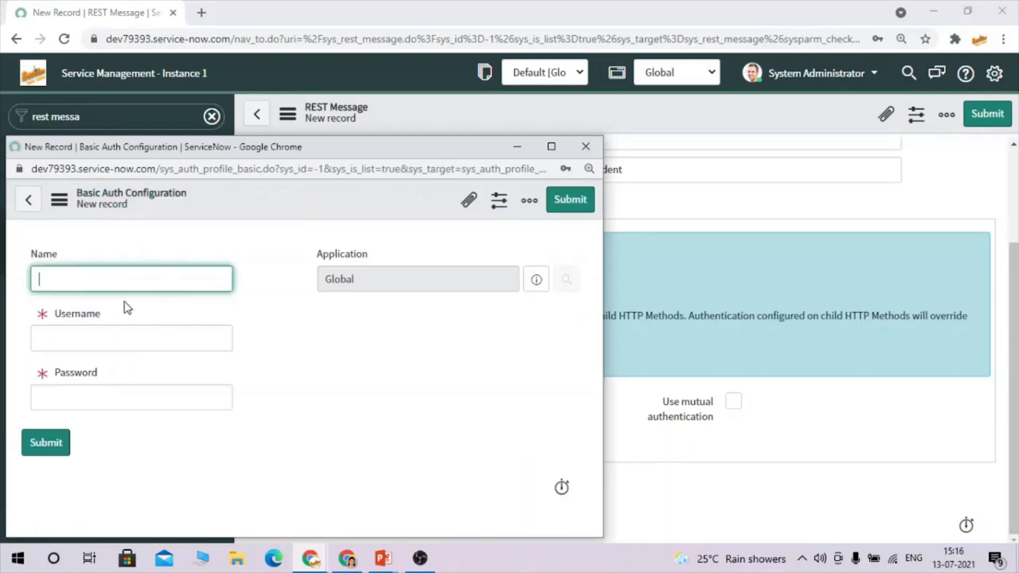
click(125, 397)
click(104, 286)
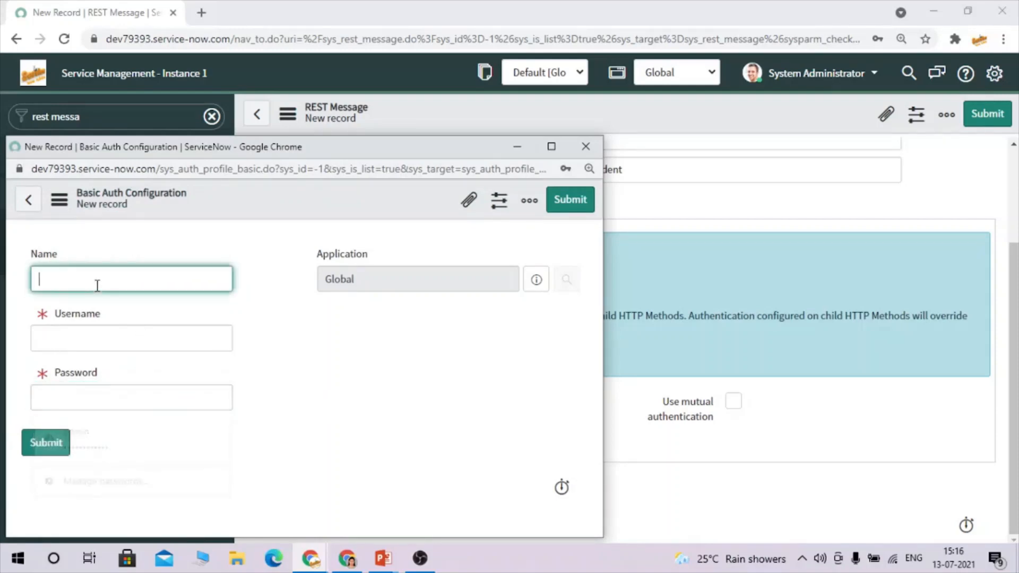
text(restAPI_user)
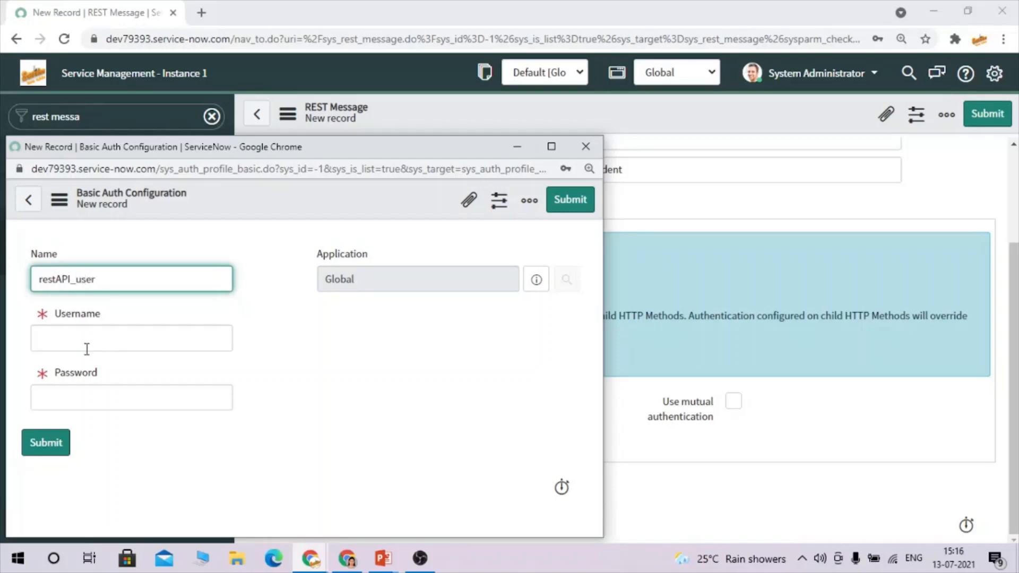
click(72, 341)
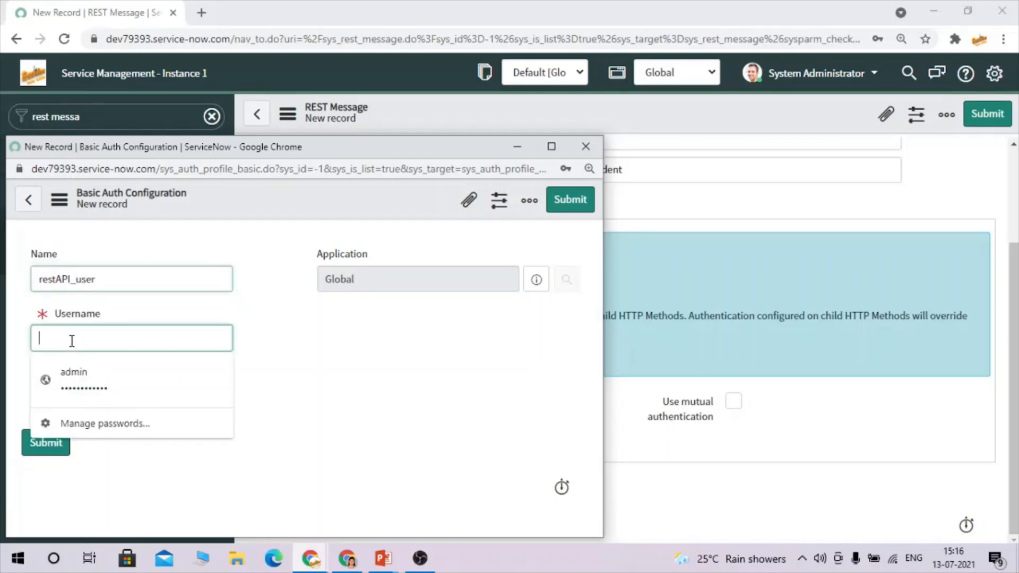
drag(104, 284, 4, 277)
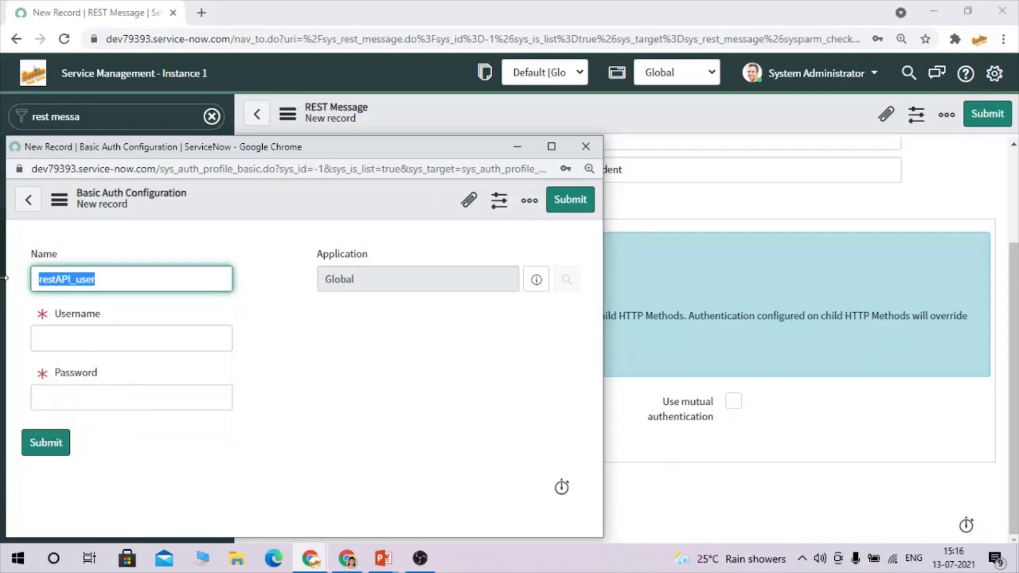
key(ctrl+c)
click(118, 338)
key(ctrl+v)
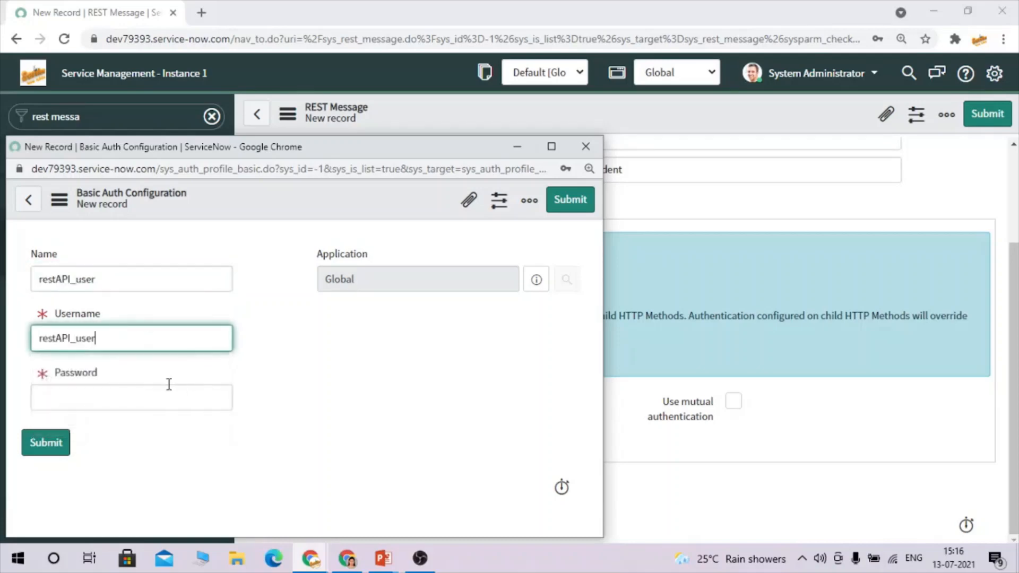
click(107, 405)
text(a)
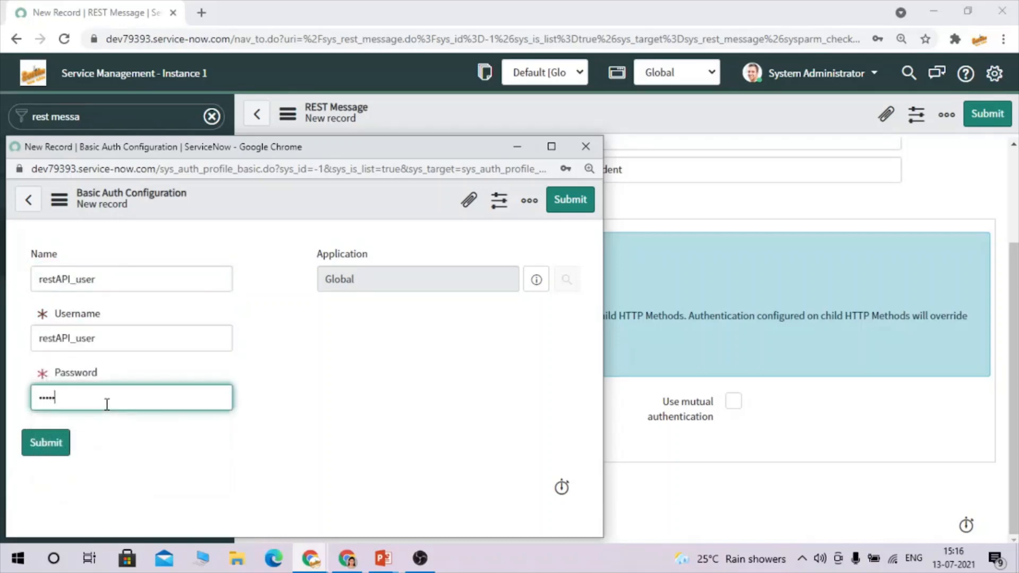
click(45, 450)
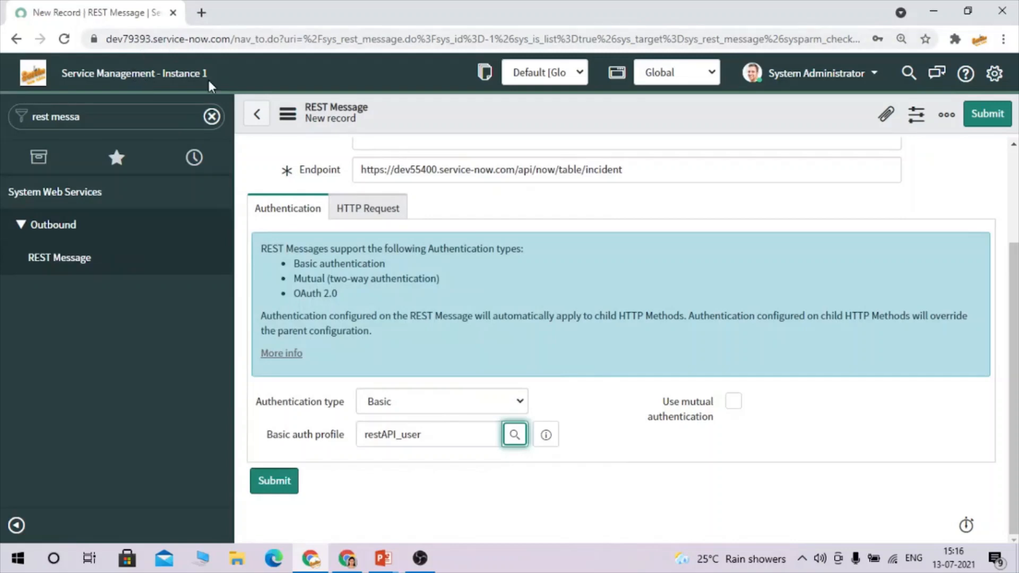
Filter the navigator for 'user a' and open the Users list in a new tab.
mouse_move(347, 563)
click(333, 523)
click(121, 123)
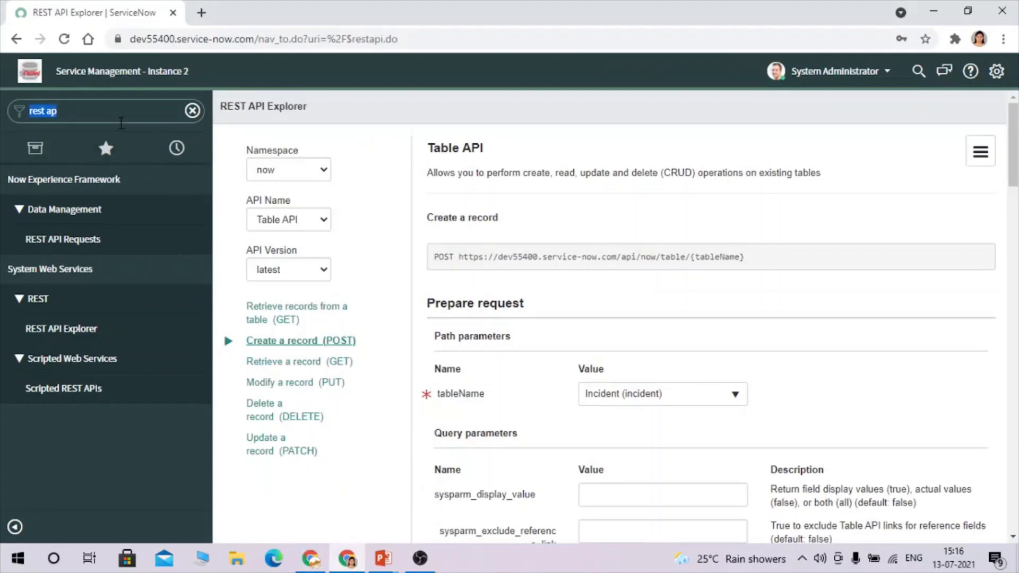
text(use)
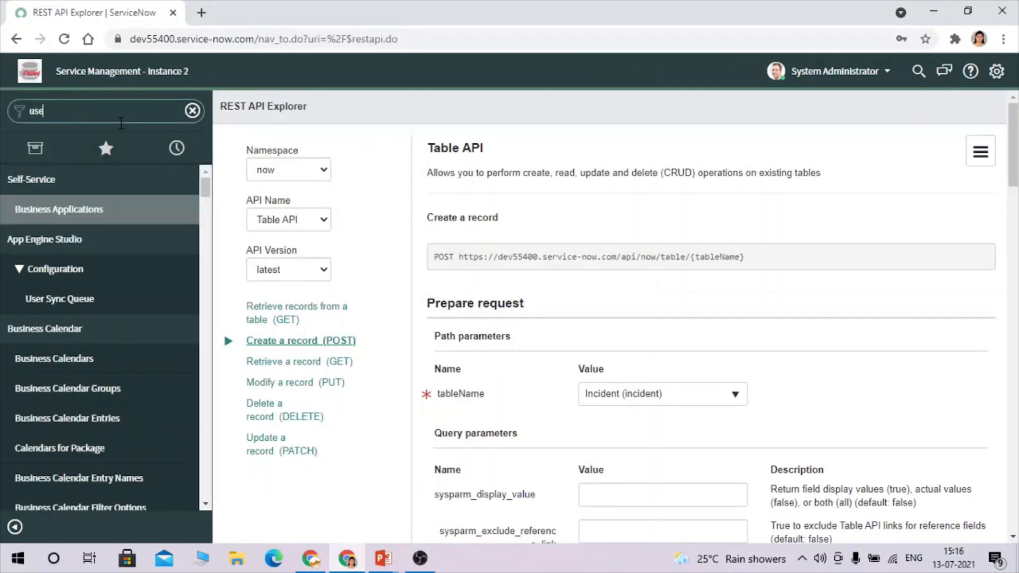
text(r a)
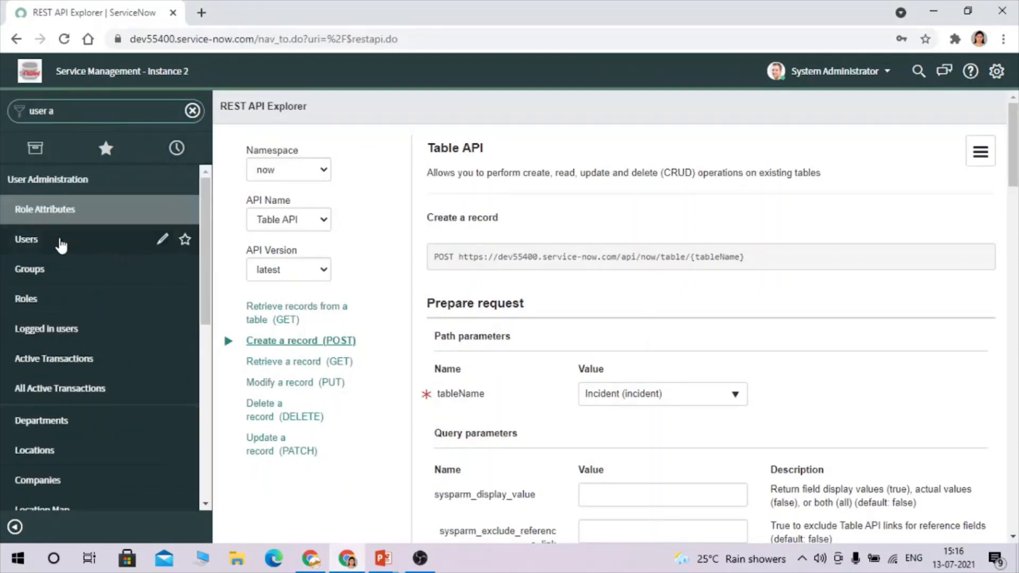
middle_click(61, 245)
click(261, 6)
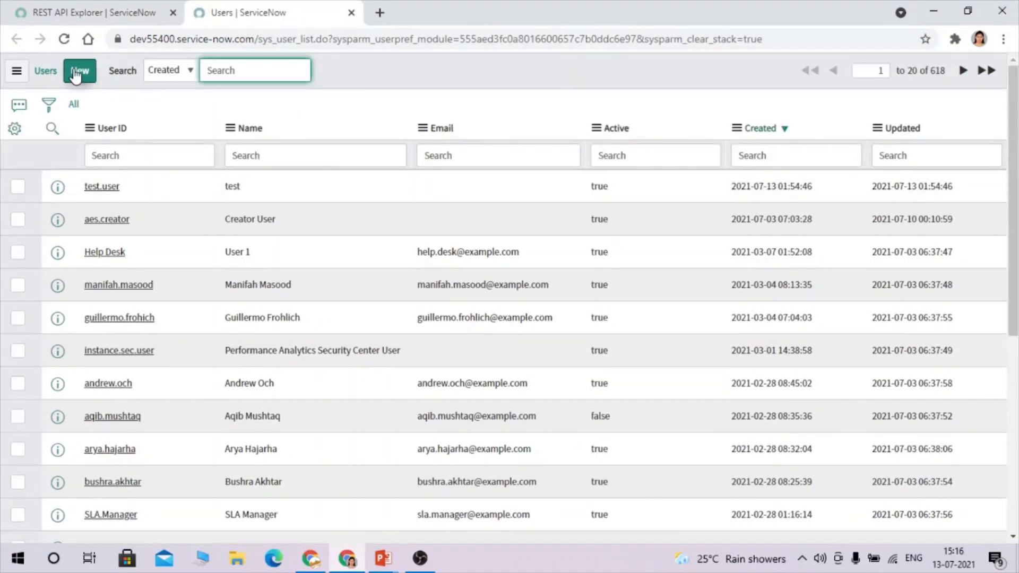
Create a user with User ID restAPI_user and a password, and save the record.
click(80, 70)
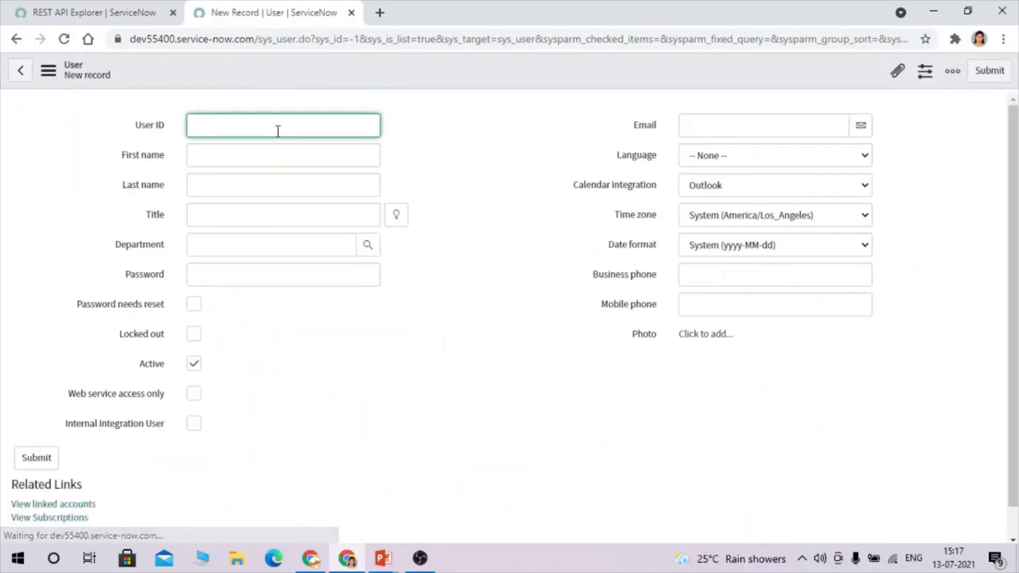
key(ctrl+v)
click(254, 277)
text(••)
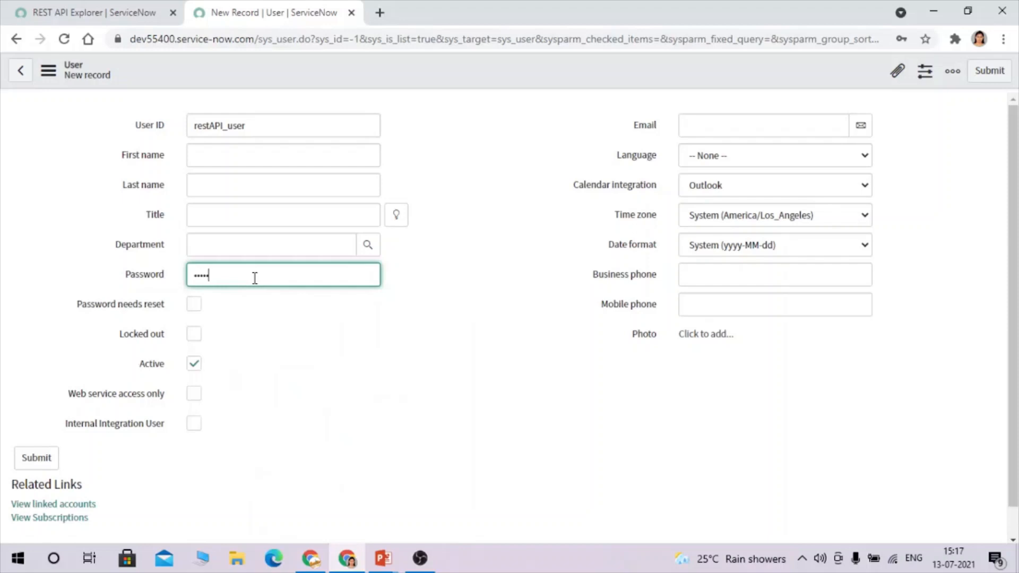
click(247, 154)
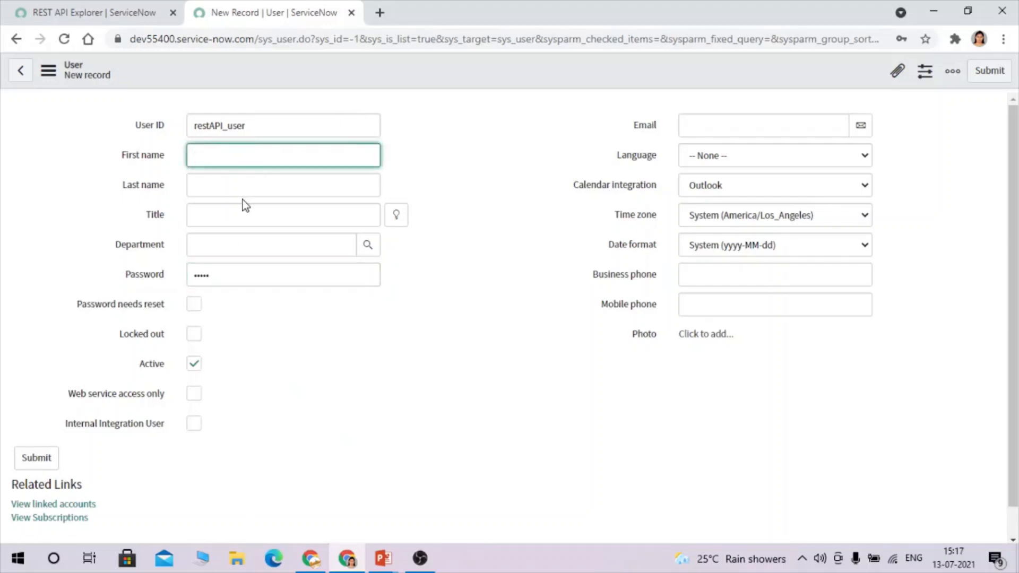
click(565, 296)
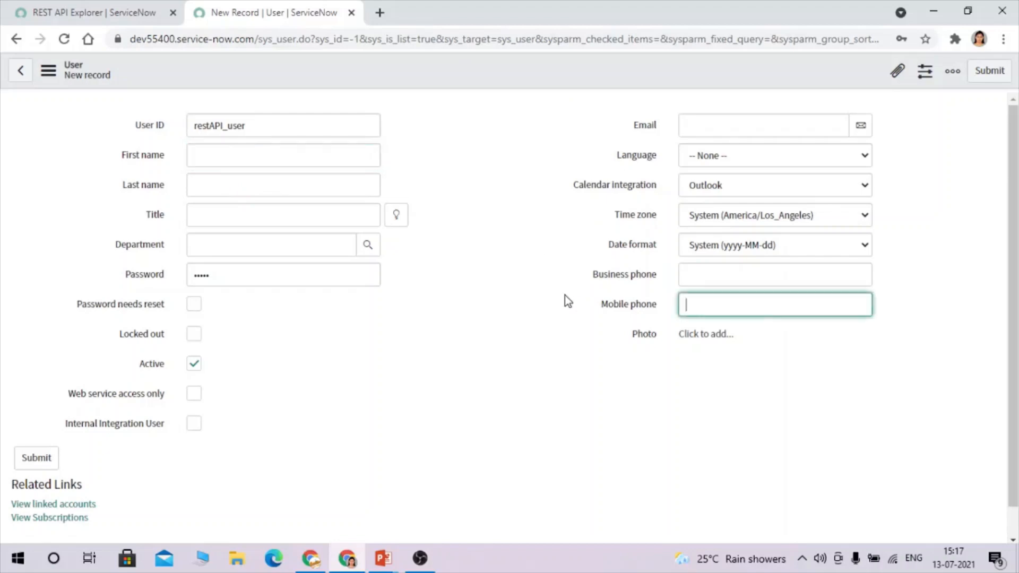
scroll(547, 279, down, 1)
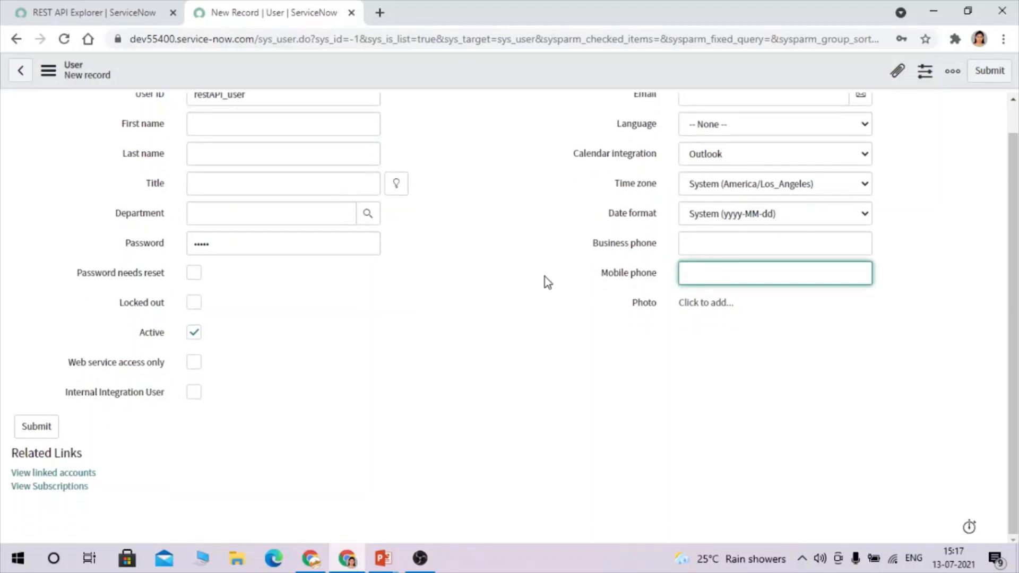
right_click(487, 83)
click(528, 94)
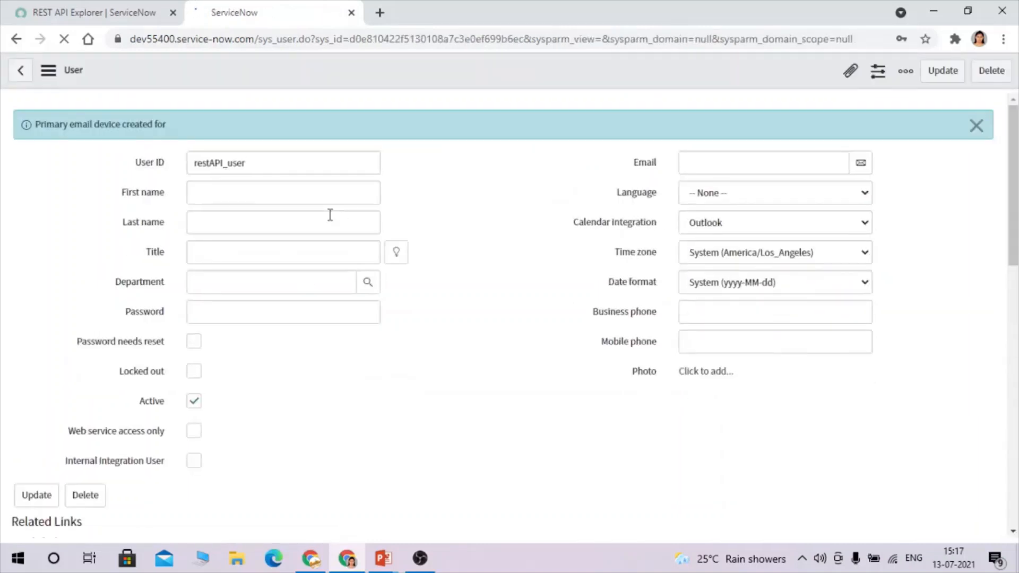
Add the rest_service role to restAPI_user, then return to Instance 1's REST Message form.
scroll(423, 364, down, 5)
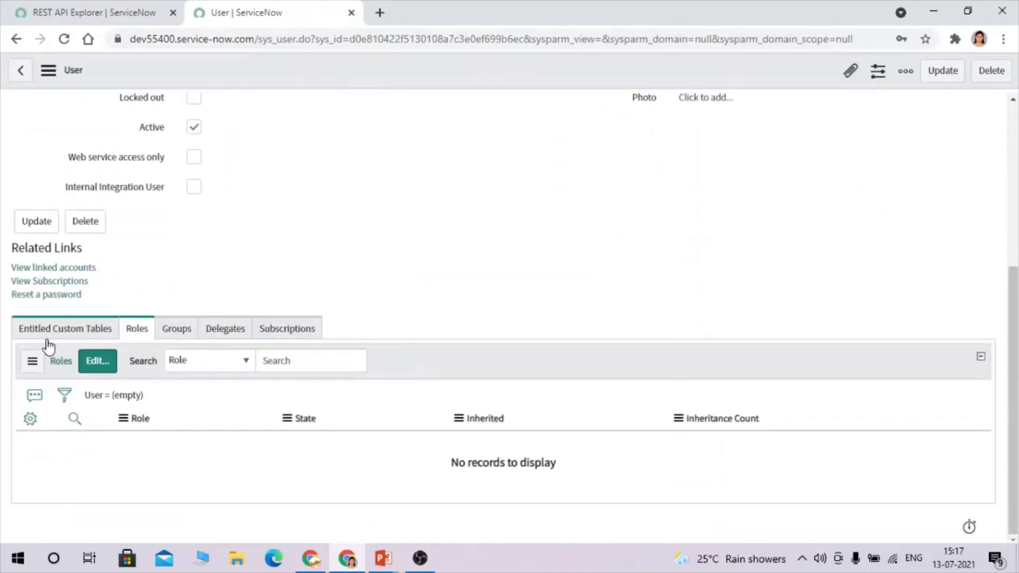
click(96, 366)
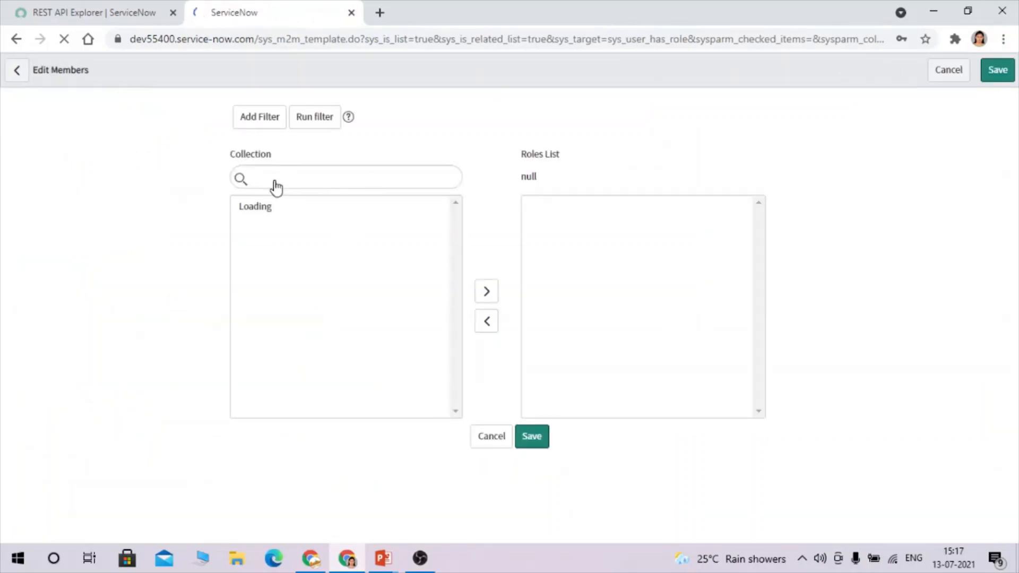
click(275, 252)
text(rest)
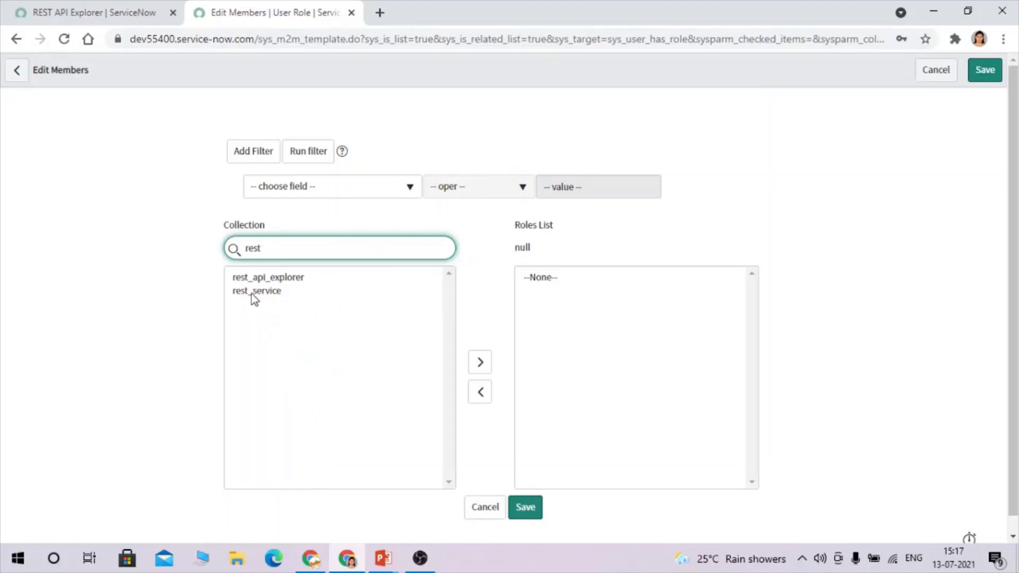
double_click(249, 293)
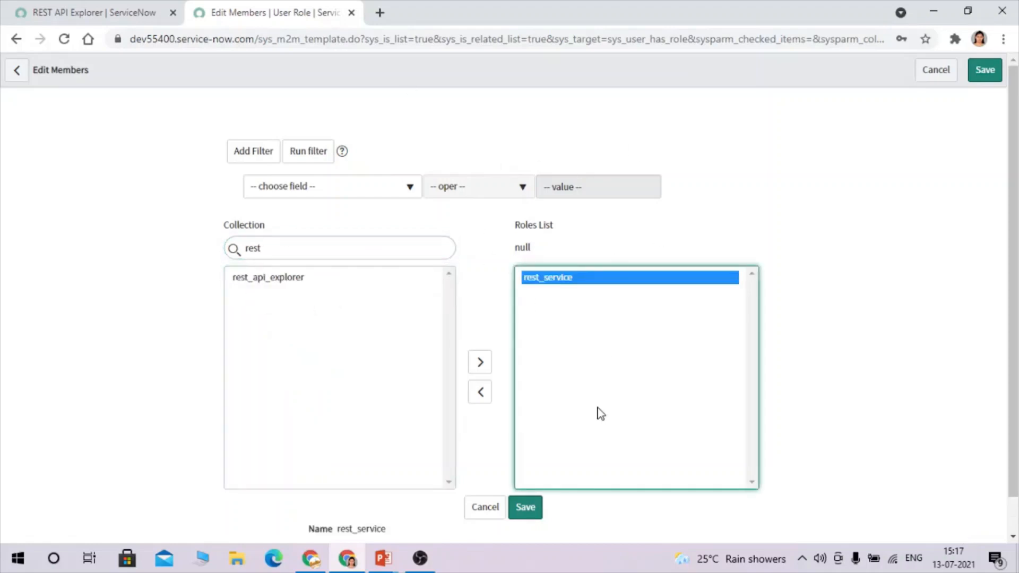
click(531, 508)
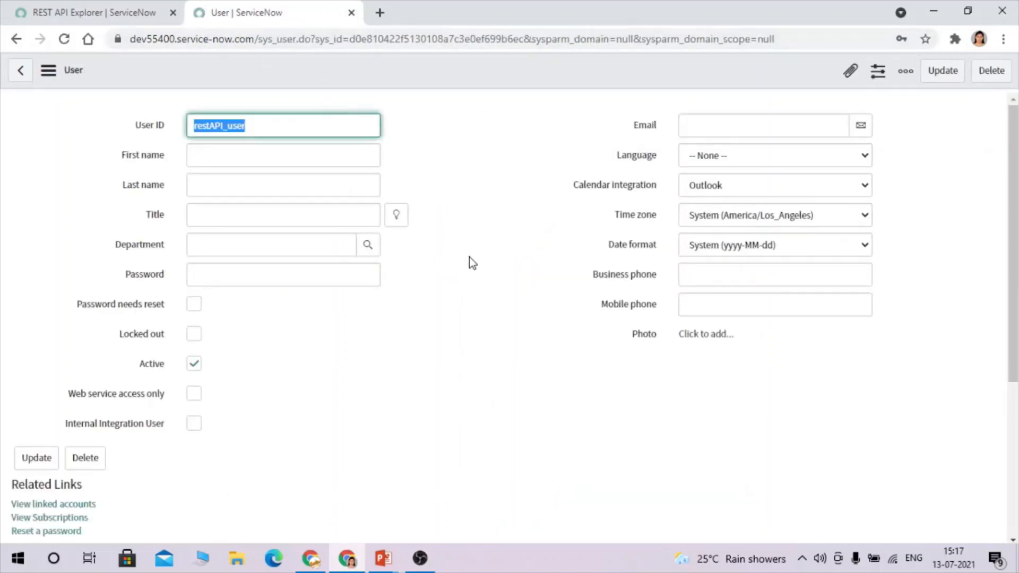
click(97, 2)
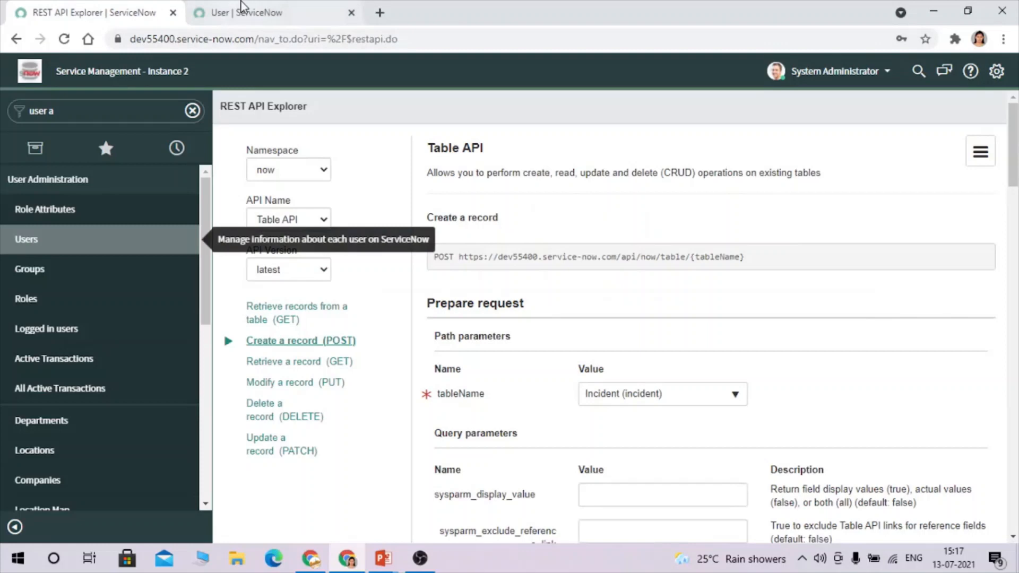
key(alt+Tab)
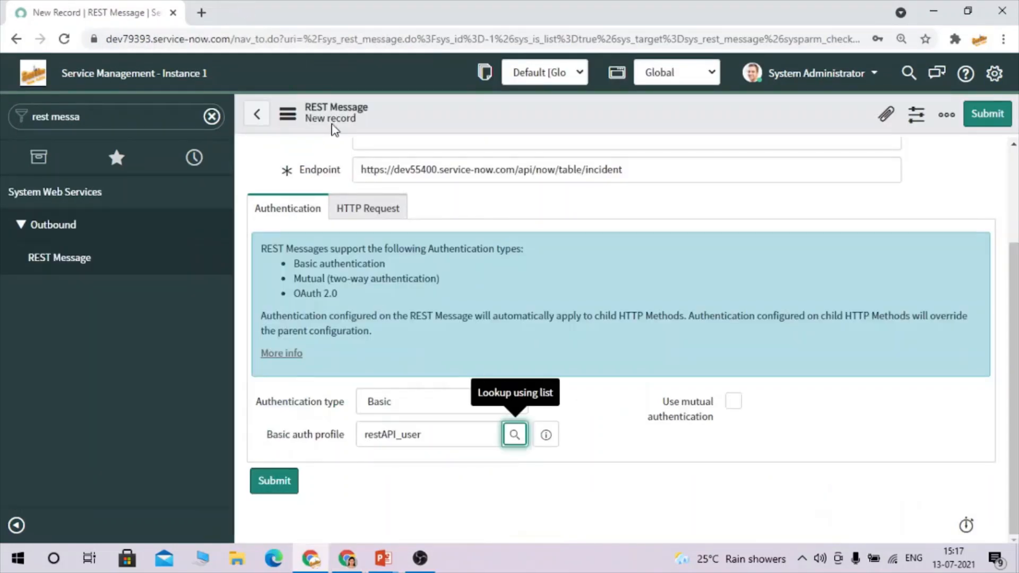
scroll(511, 266, up, 3)
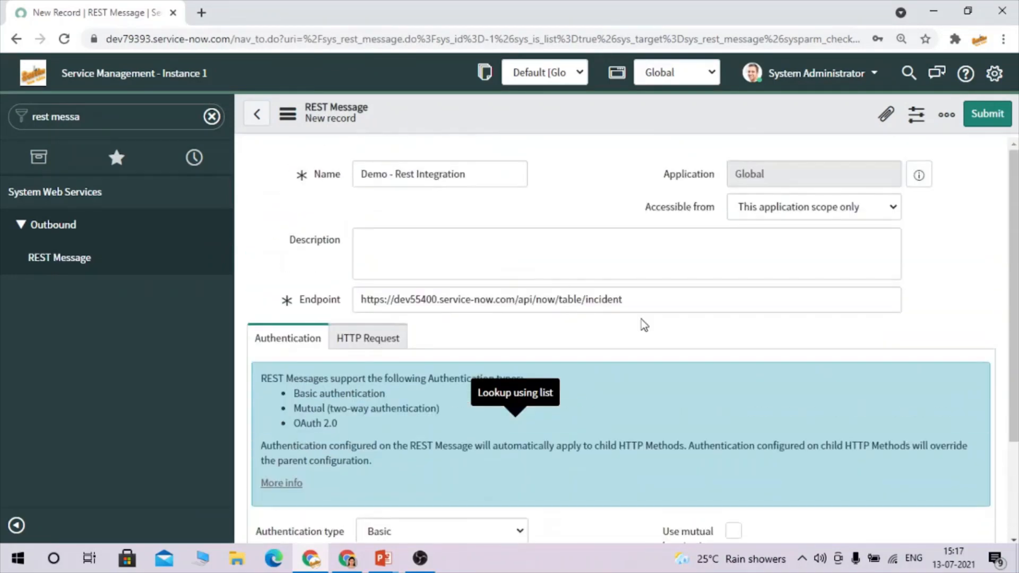
drag(669, 289, 319, 299)
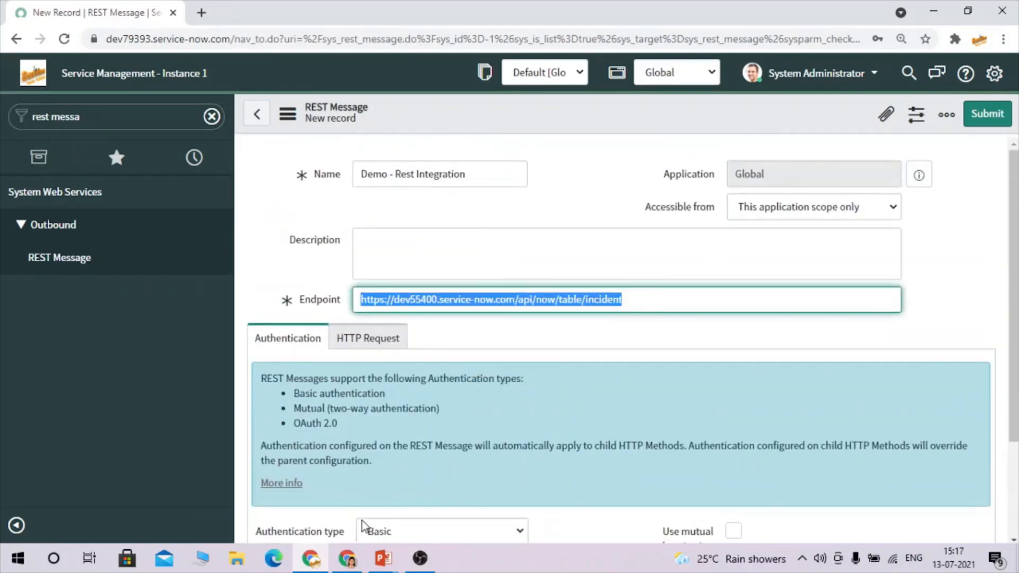
click(343, 562)
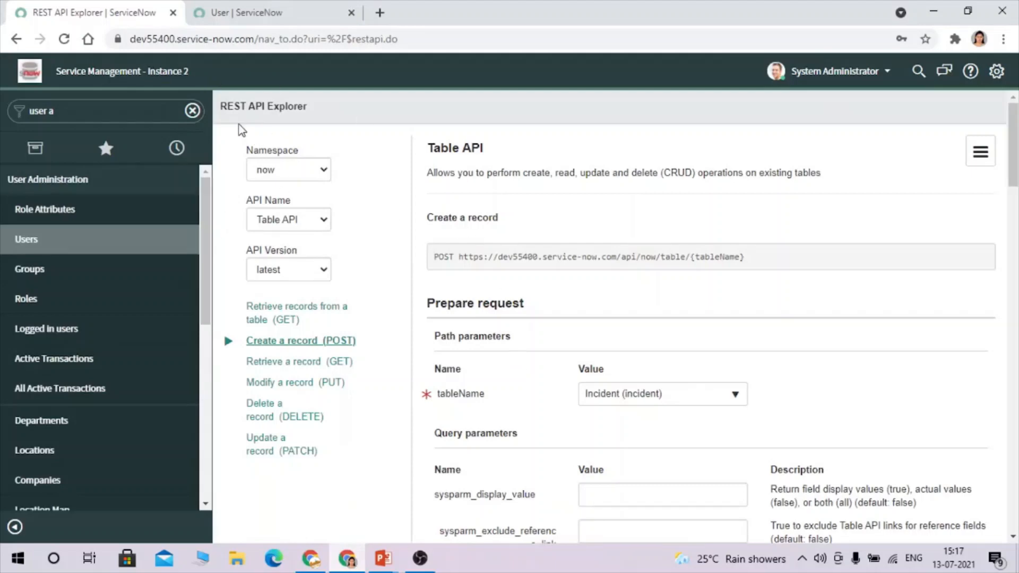
click(247, 12)
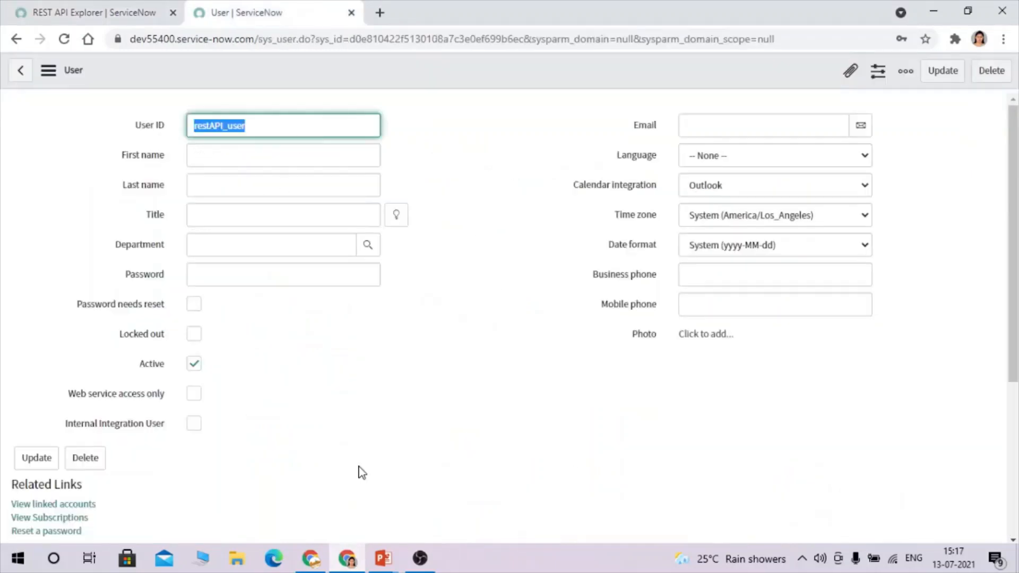
click(325, 562)
scroll(421, 443, down, 2)
scroll(425, 436, down, 1)
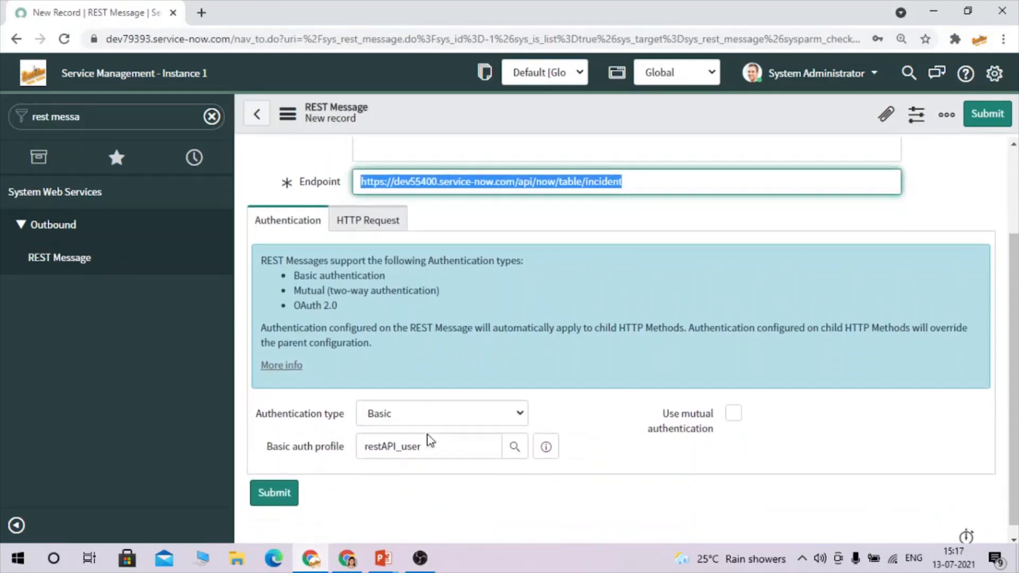
drag(348, 449, 340, 441)
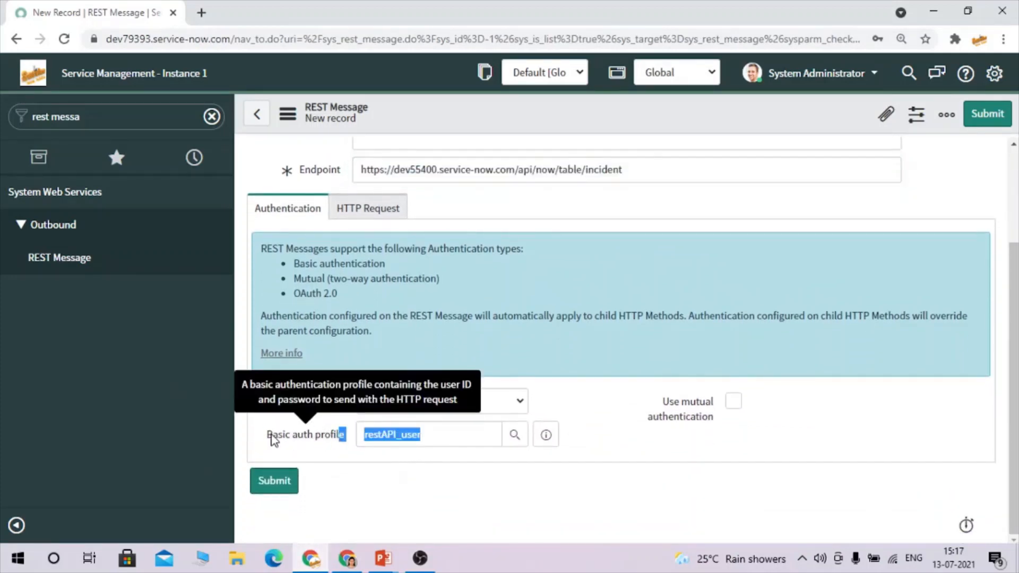
click(396, 465)
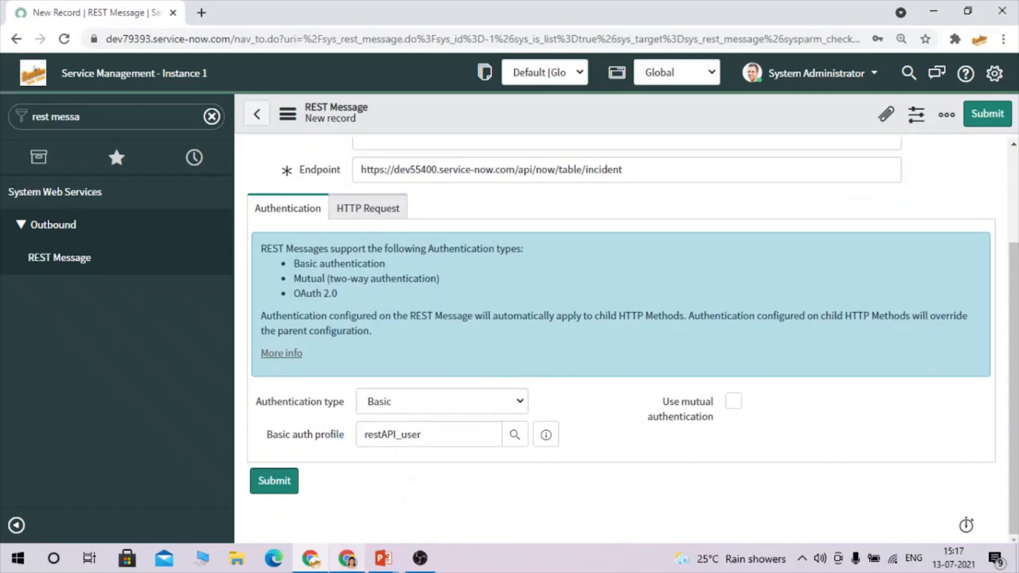
click(351, 558)
click(149, 6)
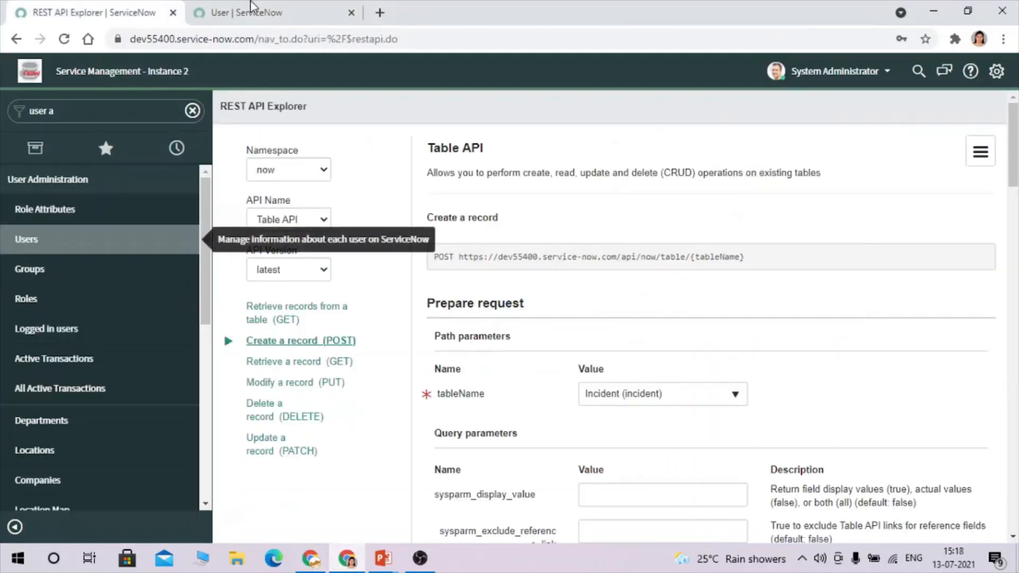
click(265, 10)
click(467, 224)
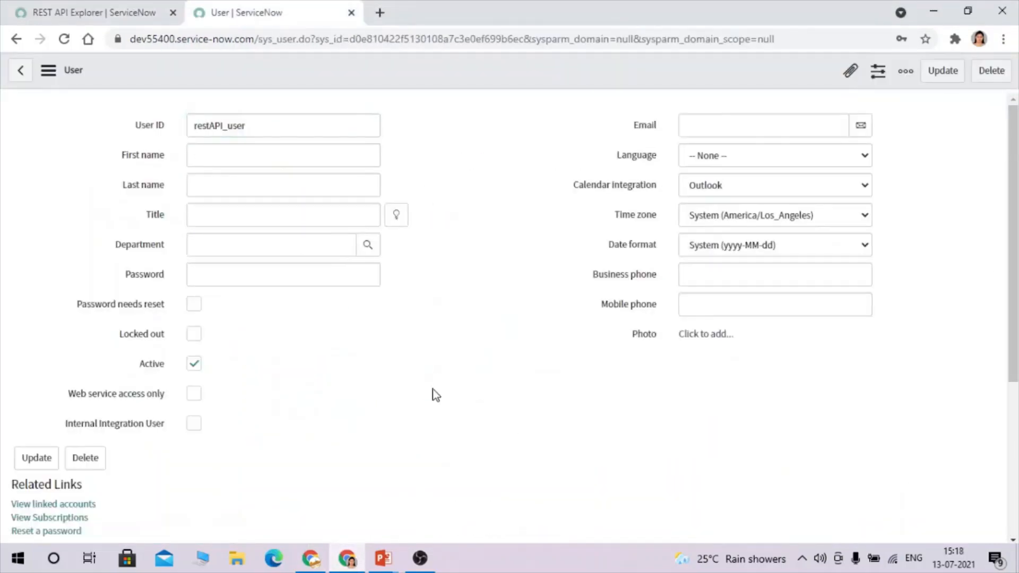
scroll(432, 389, down, 5)
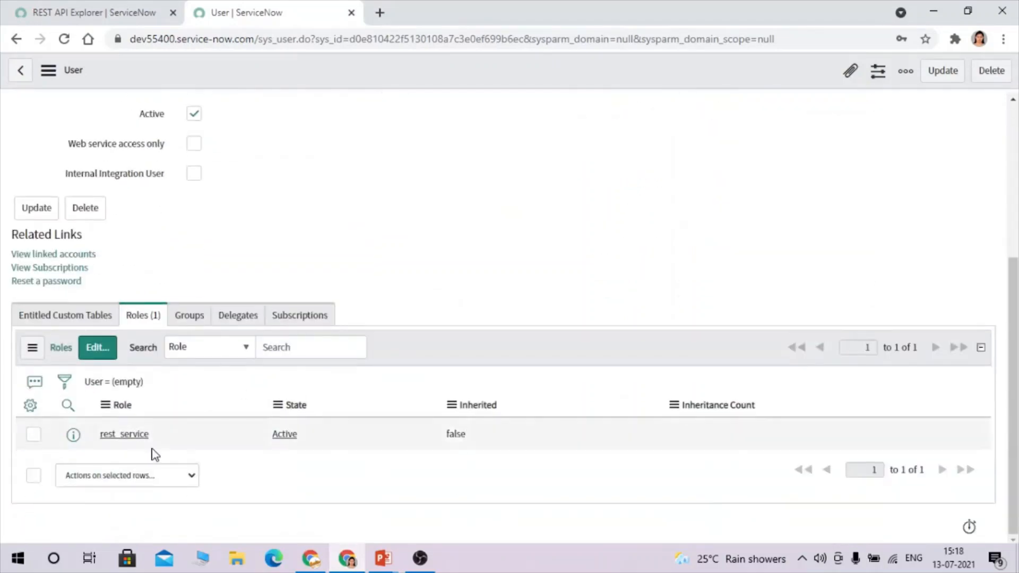
drag(151, 436, 80, 437)
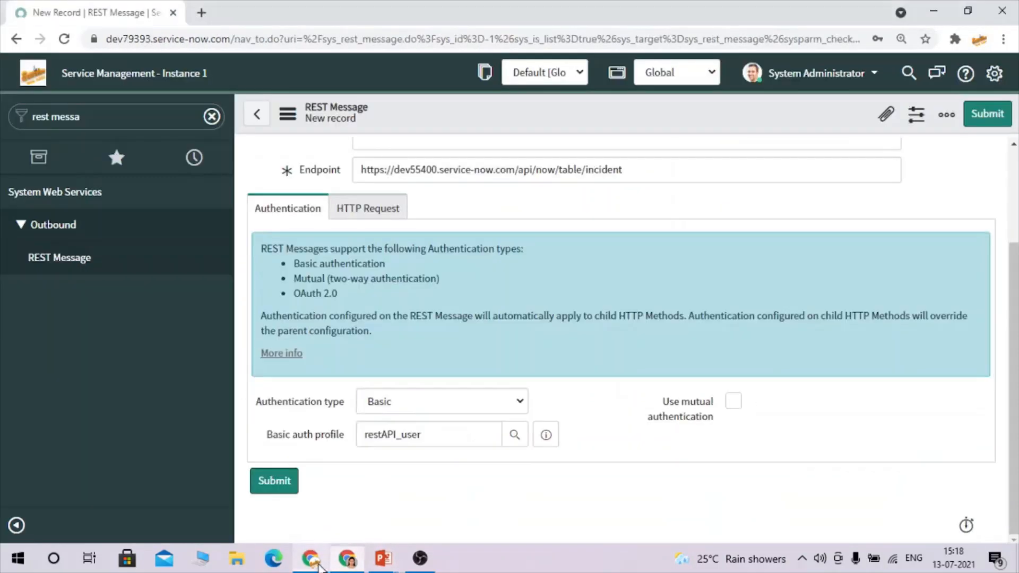
click(312, 559)
scroll(542, 371, up, 3)
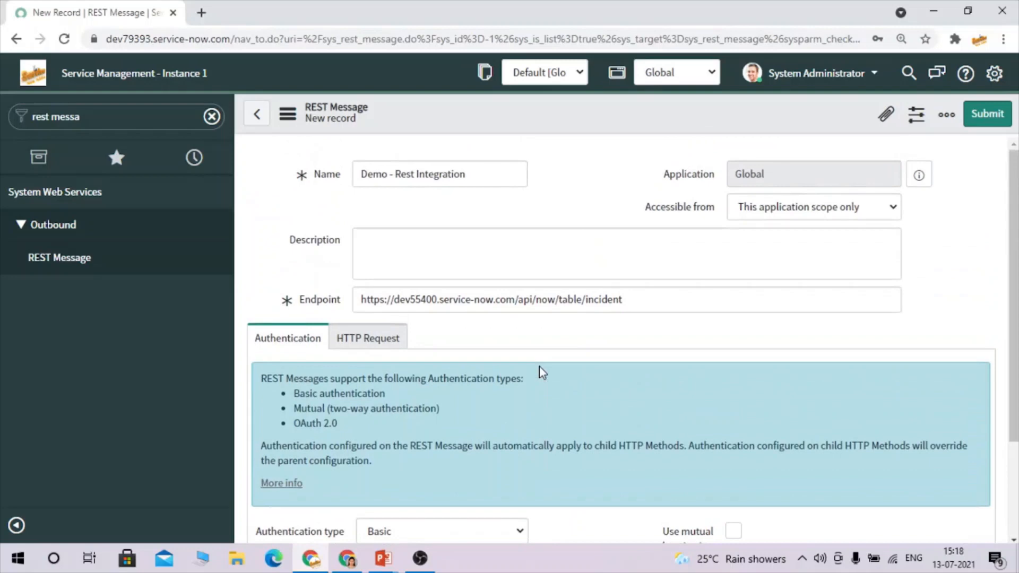
scroll(541, 372, down, 3)
scroll(576, 393, up, 3)
right_click(523, 121)
Save the Demo - Rest Integration REST message.
click(552, 129)
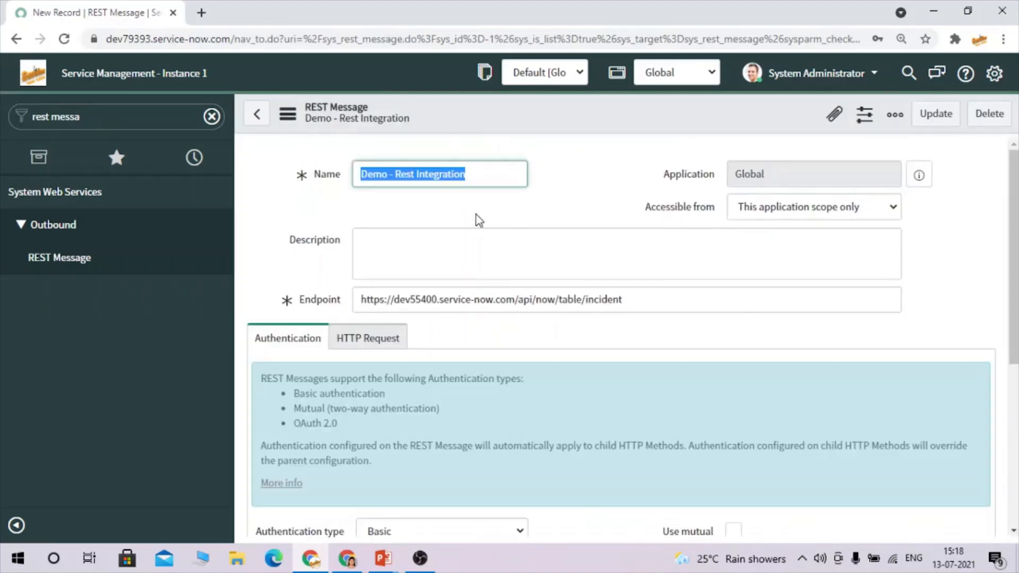
scroll(647, 404, down, 6)
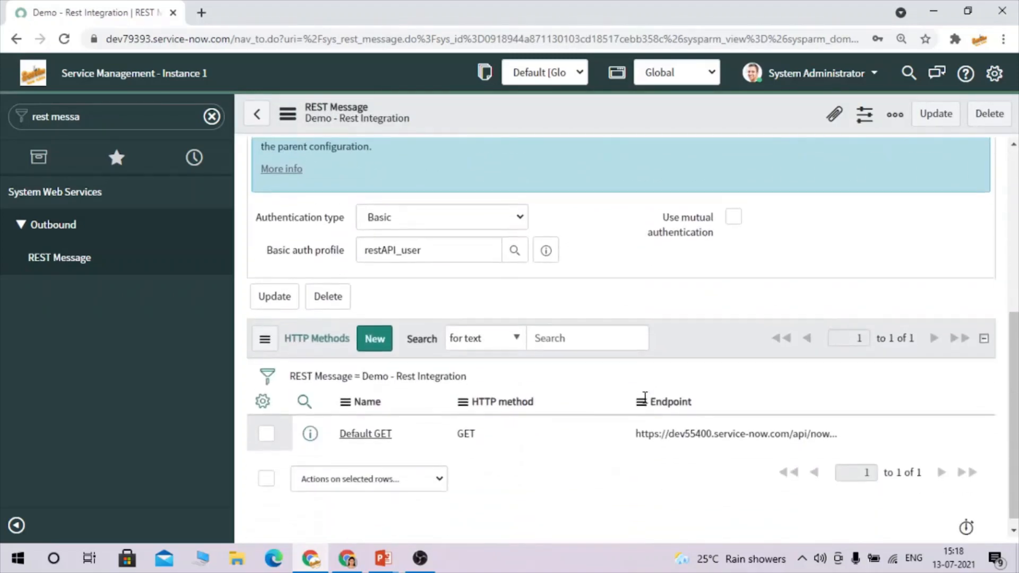
drag(408, 425, 334, 423)
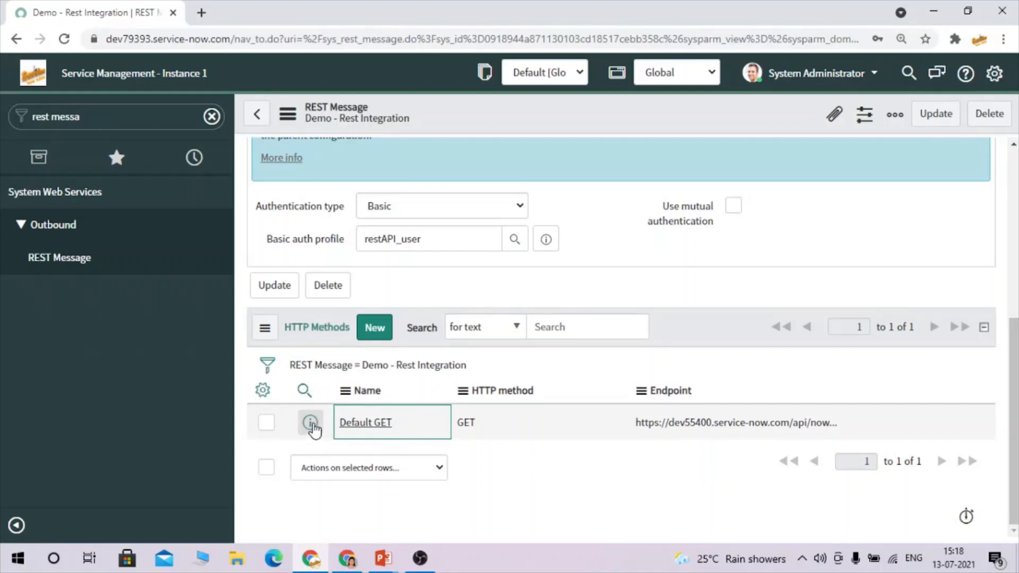
Open the Default GET method in a new tab, review its endpoint, then start a new HTTP method.
right_click(309, 423)
click(411, 295)
click(356, 4)
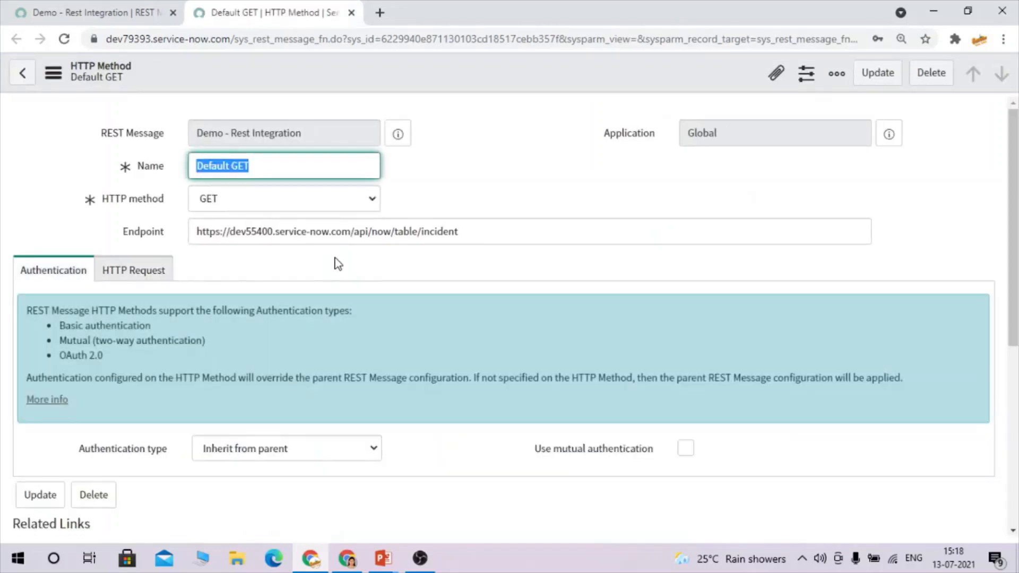
click(291, 165)
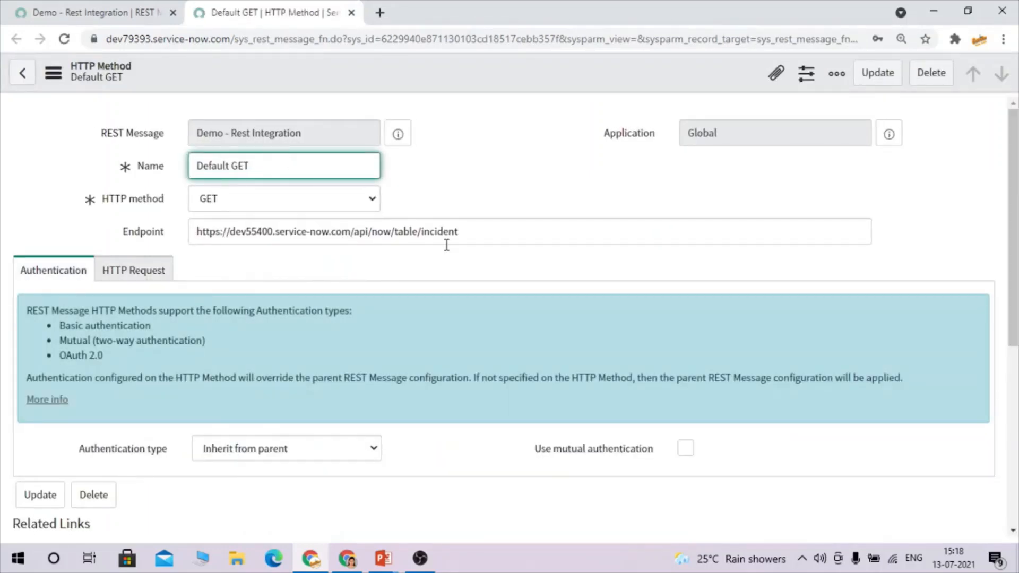
drag(464, 236, 289, 234)
click(478, 135)
scroll(480, 134, down, 5)
scroll(479, 135, up, 5)
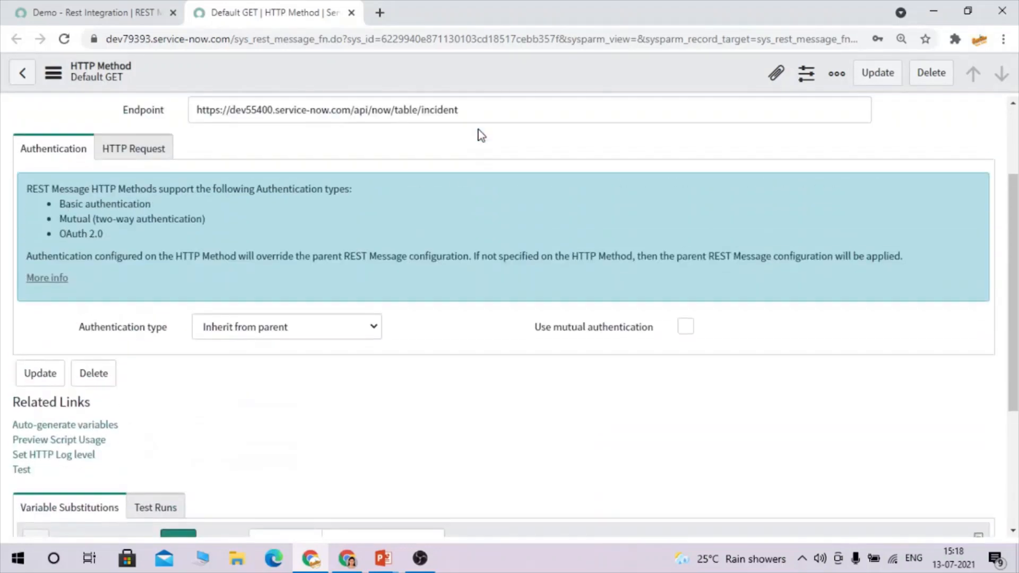
click(122, 12)
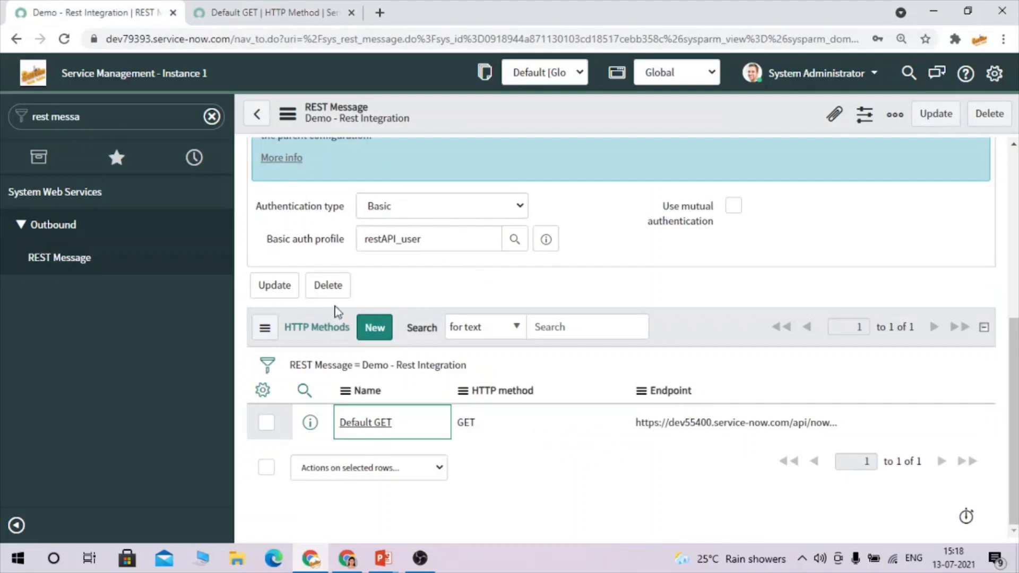
click(375, 328)
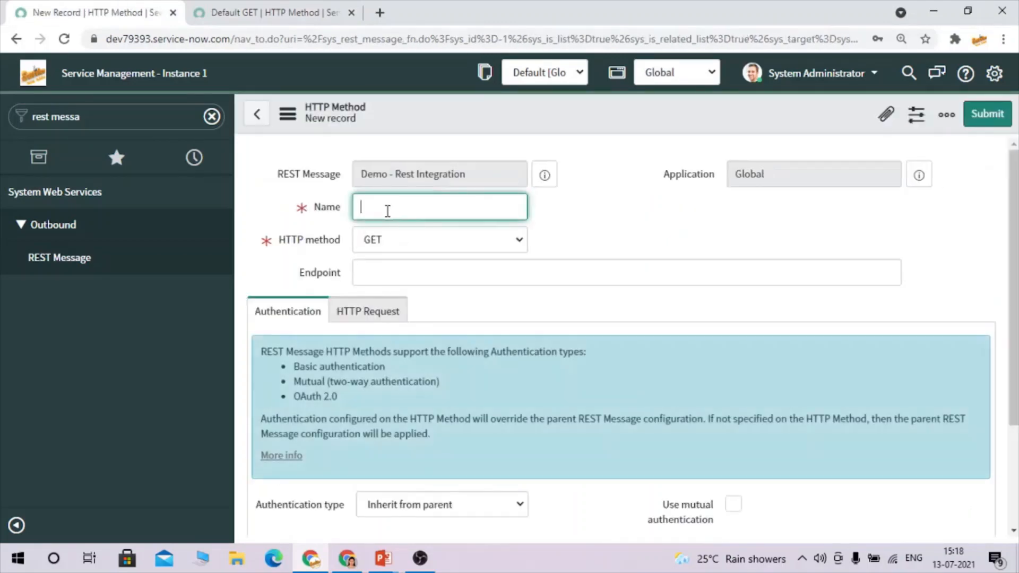
Name the new HTTP method 'create an incident' and set it to POST.
text(create an incident)
click(390, 241)
click(390, 274)
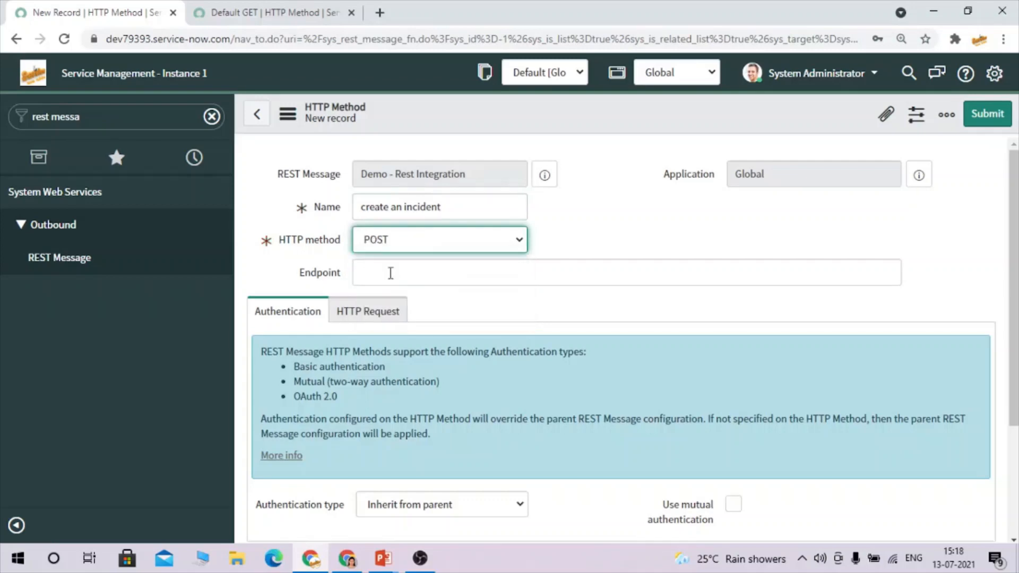
Copy the incident endpoint URL from Default GET into Endpoint and show the HTTP Request settings.
click(390, 272)
click(273, 12)
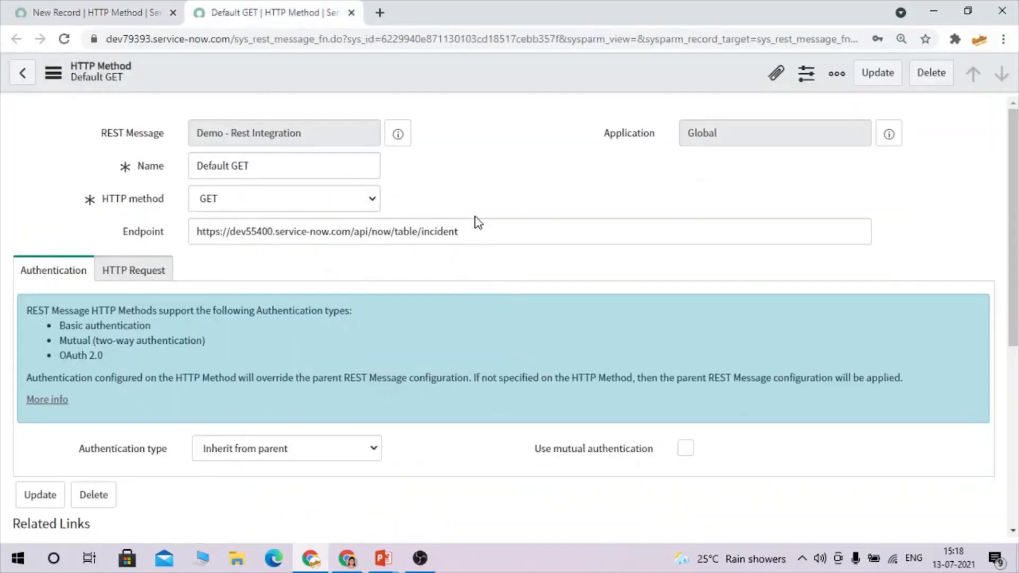
drag(481, 225, 64, 214)
key(ctrl+c)
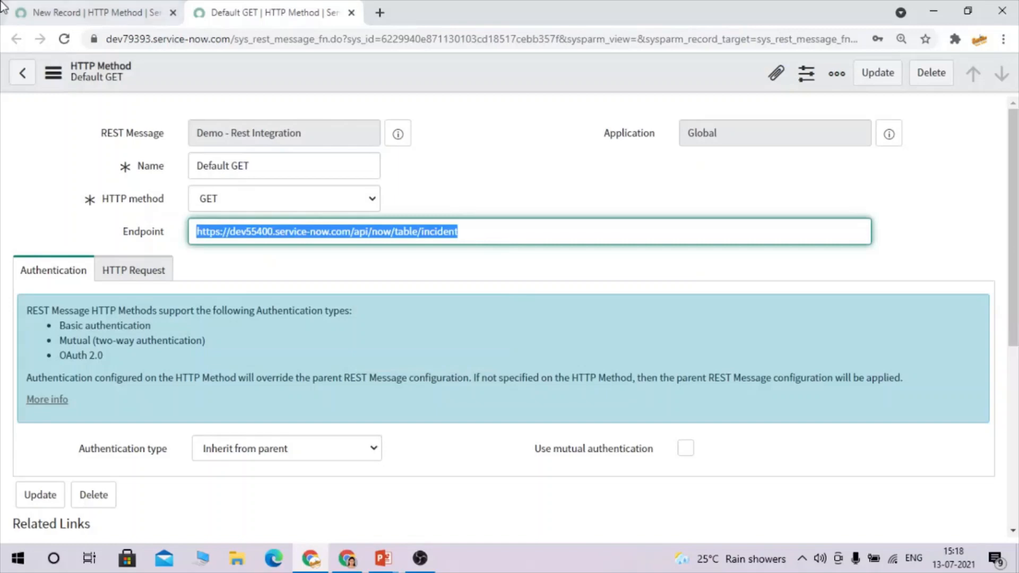
click(95, 12)
key(ctrl+v)
click(498, 294)
drag(272, 245, 340, 245)
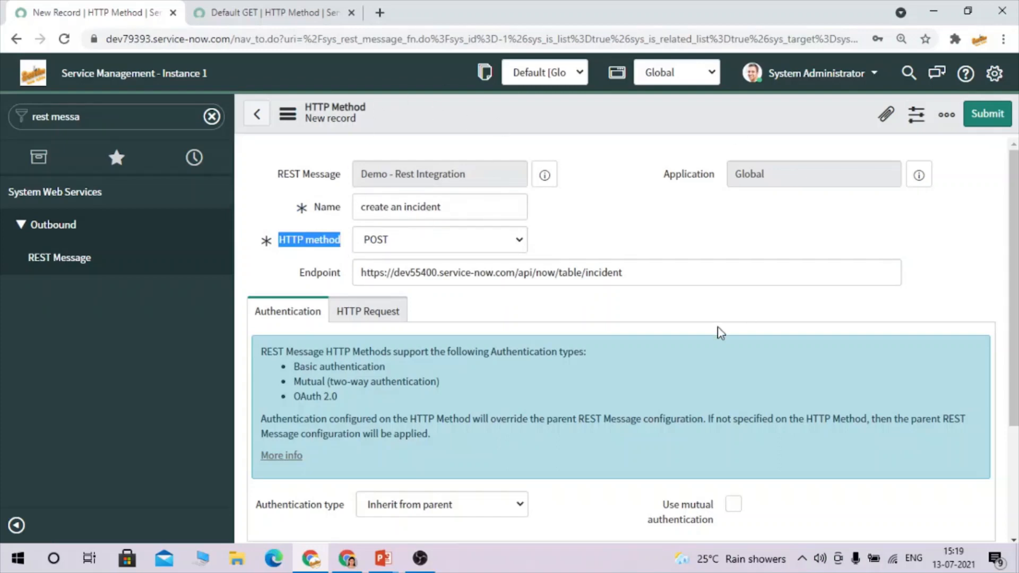
scroll(718, 327, down, 2)
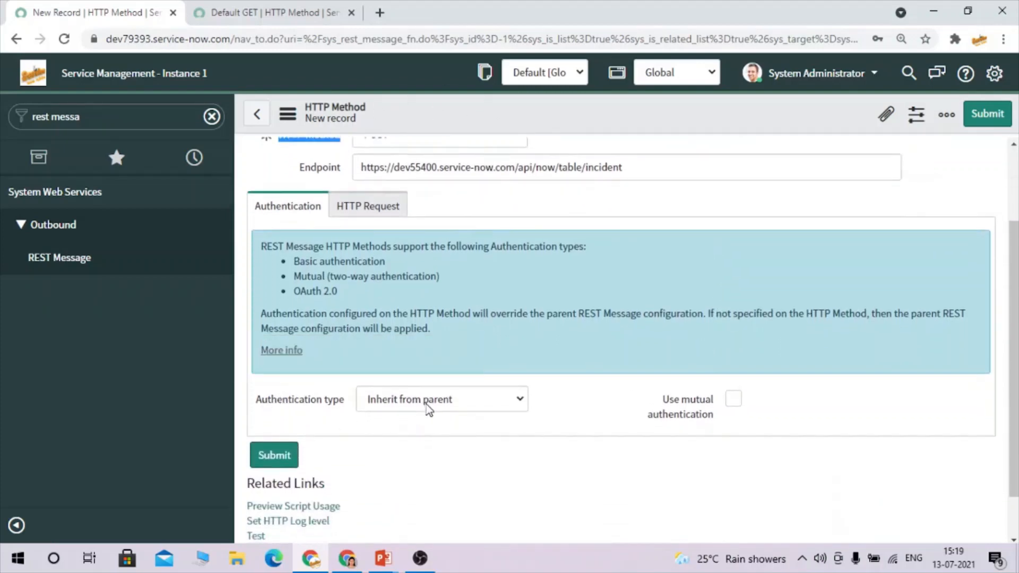
click(366, 215)
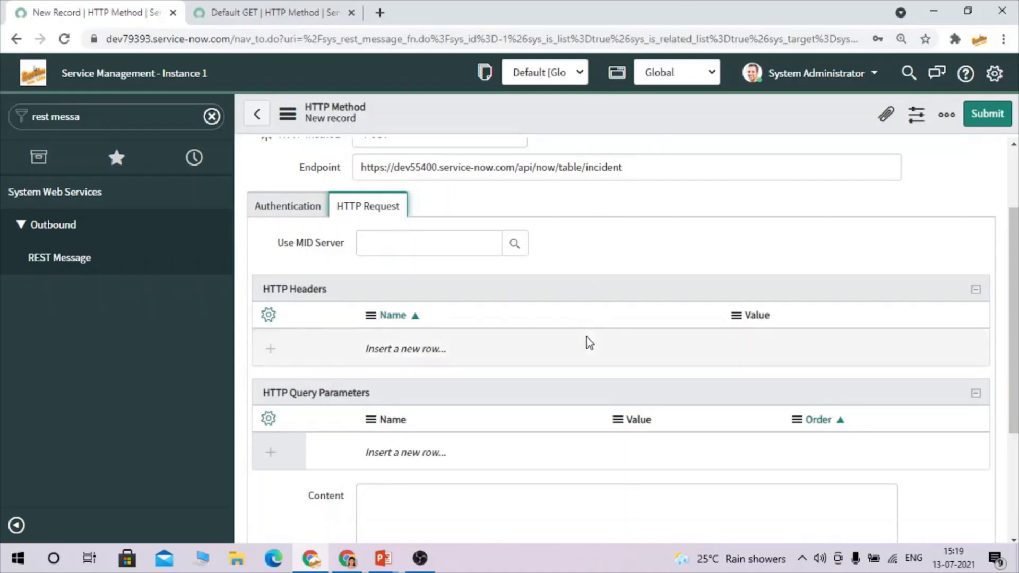
Begin the Content body with { and a new line holding a placeholder "var" : "" entry.
scroll(587, 342, down, 1)
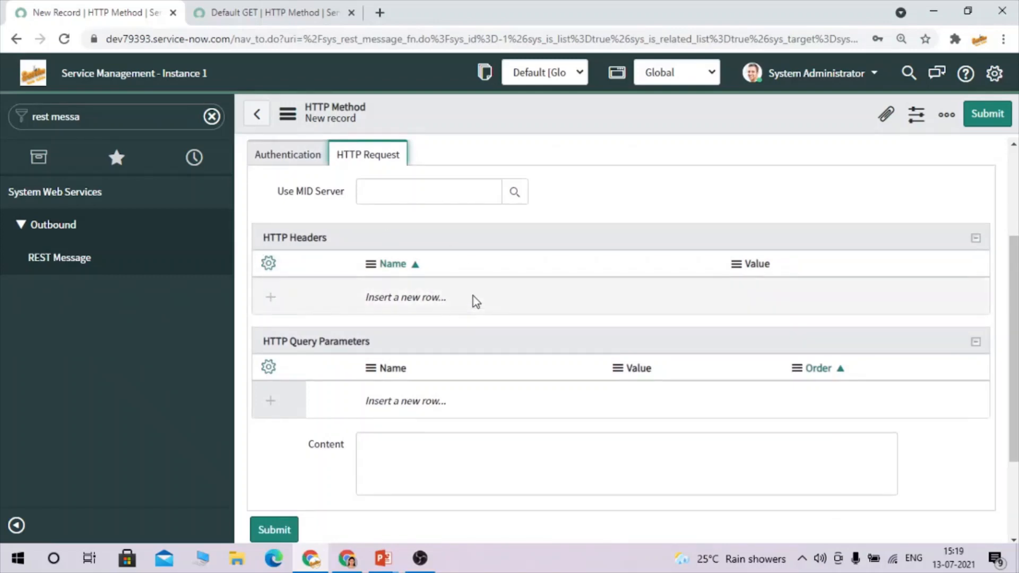
scroll(434, 397, down, 1)
scroll(434, 396, down, 1)
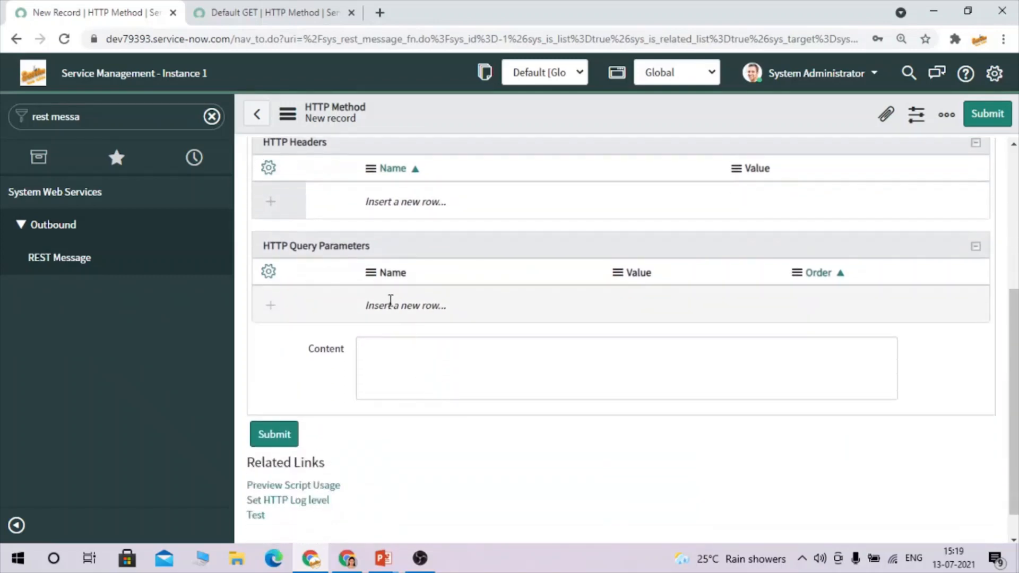
click(389, 354)
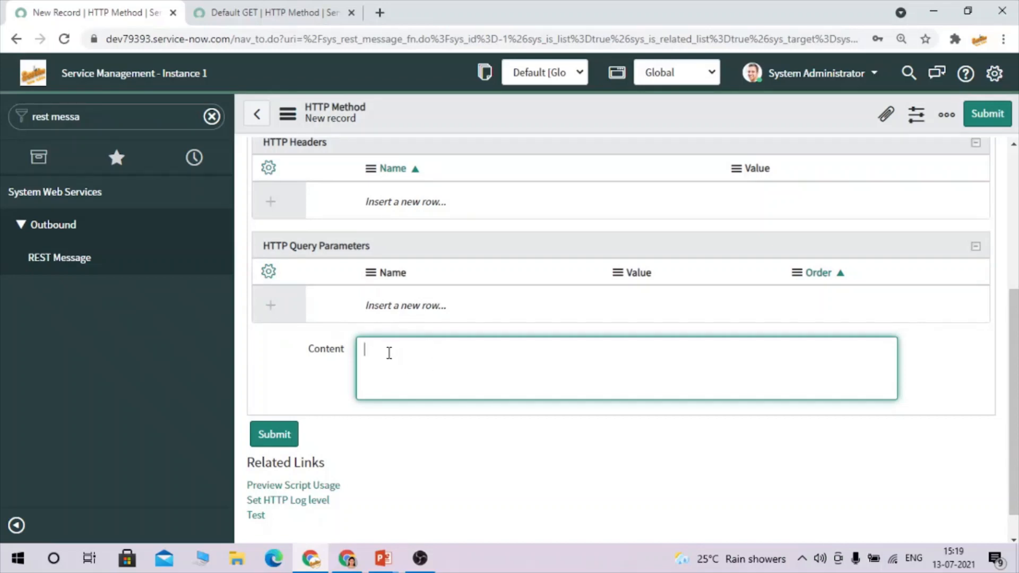
text({)
key(Return)
text(")
text(va)
text(l" ")
text(: "",)
double_click(377, 366)
click(401, 364)
Try an incident.LIST navigator search, reselect var, and switch to the second instance's window.
click(132, 113)
text(incident)
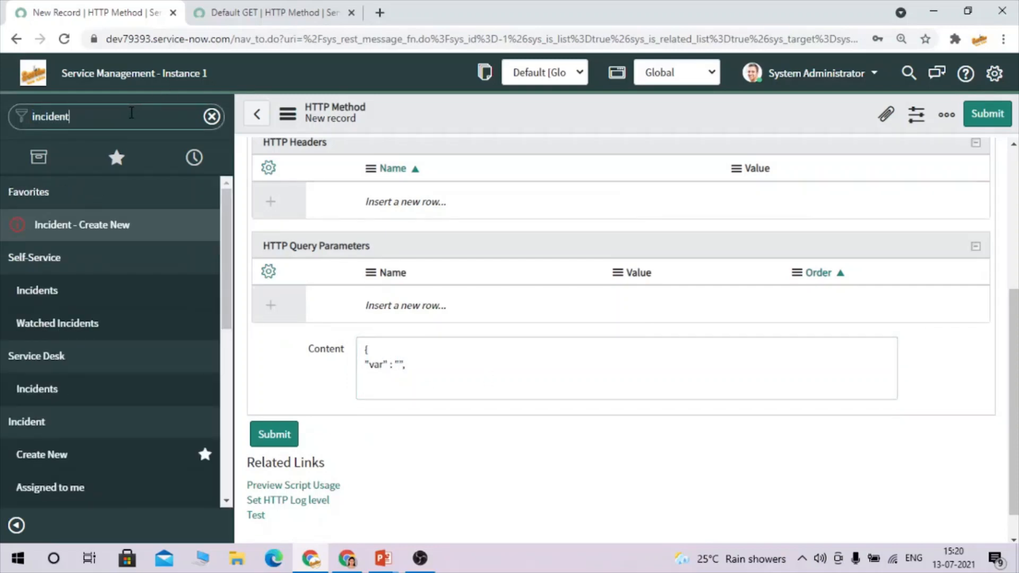
text(.LIST)
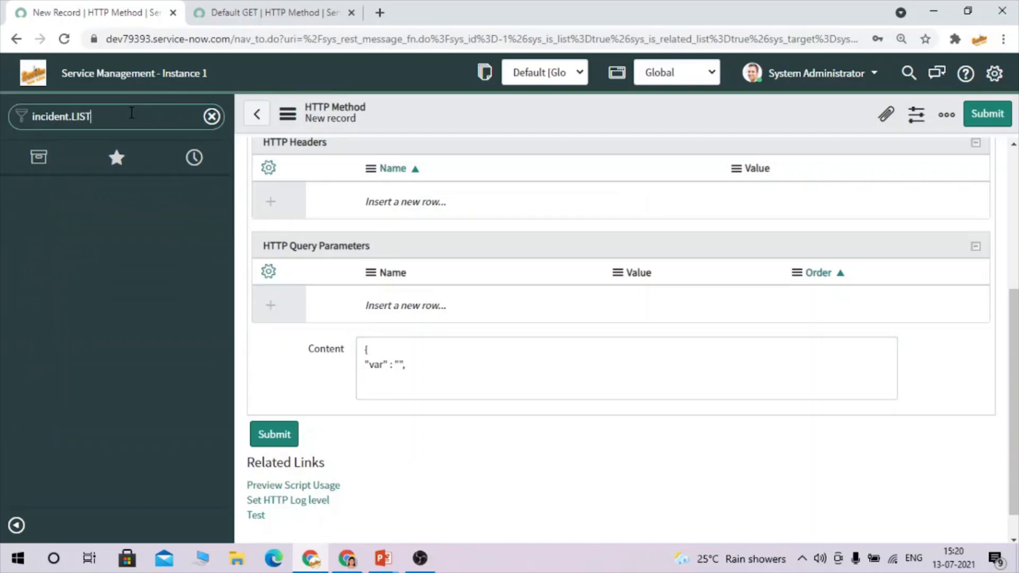
click(212, 117)
double_click(375, 366)
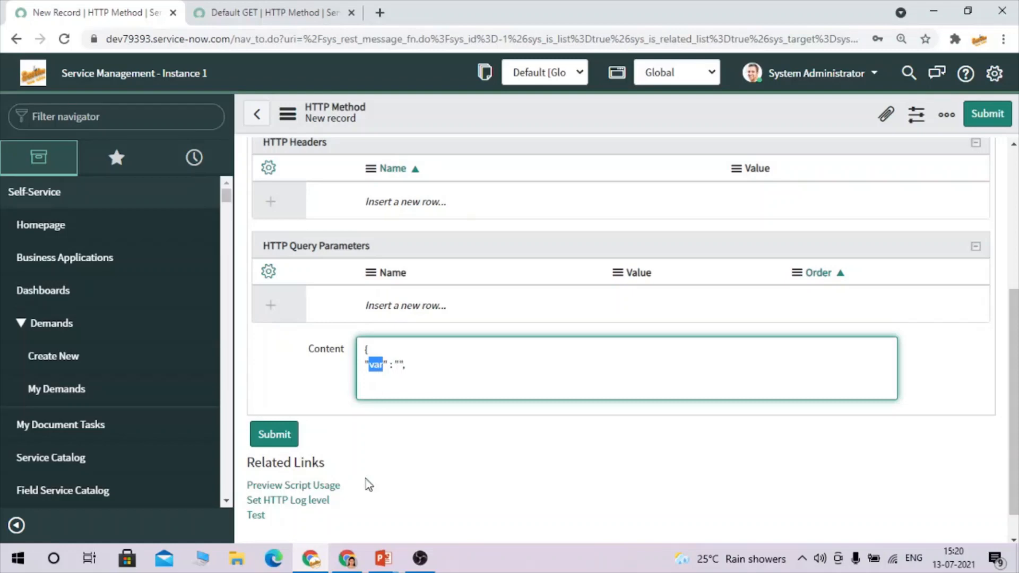
click(354, 560)
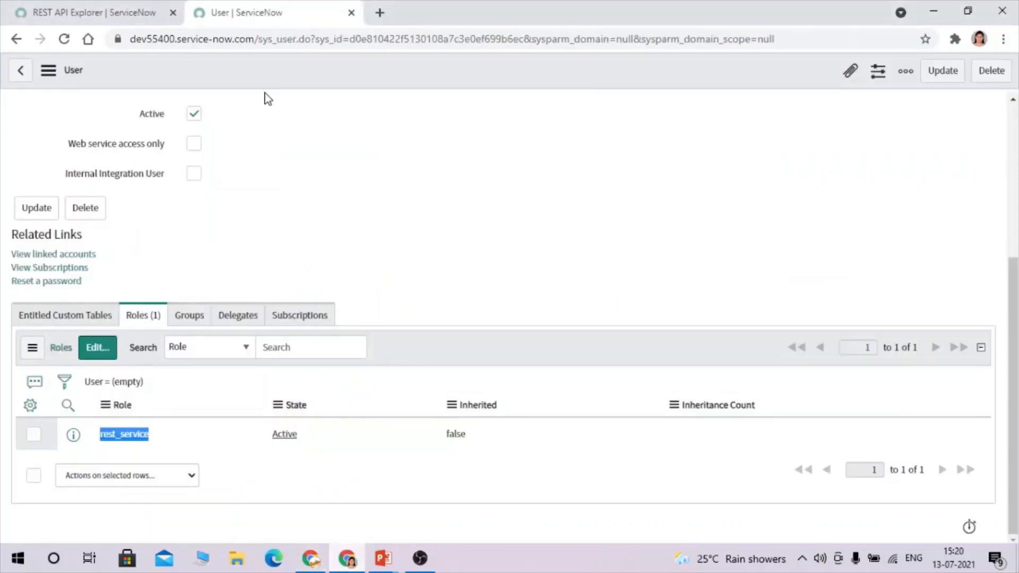
Open incident.LIST from the navigator and open incident INC0010112 in a new tab.
click(128, 9)
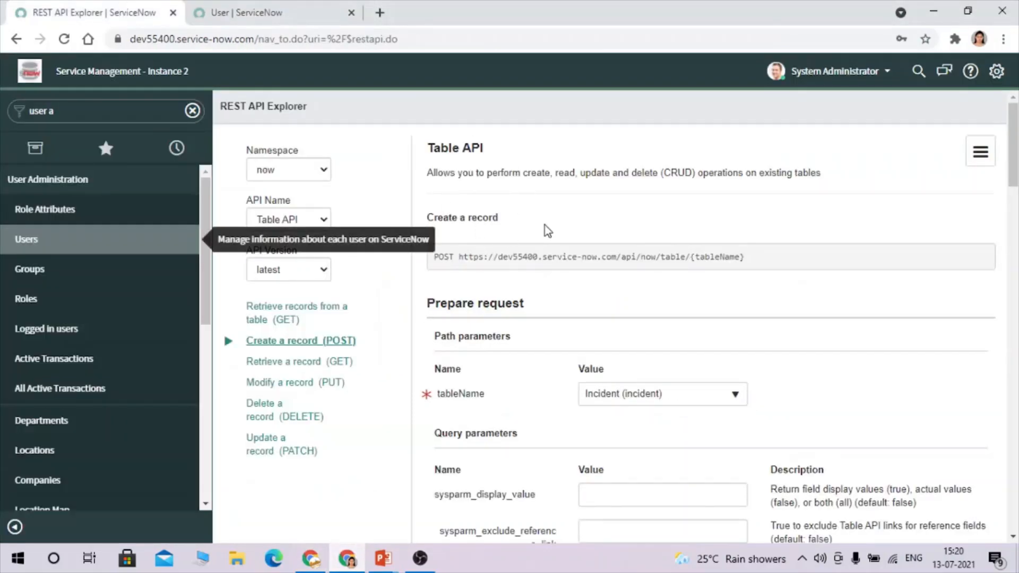
click(135, 112)
text(incidet)
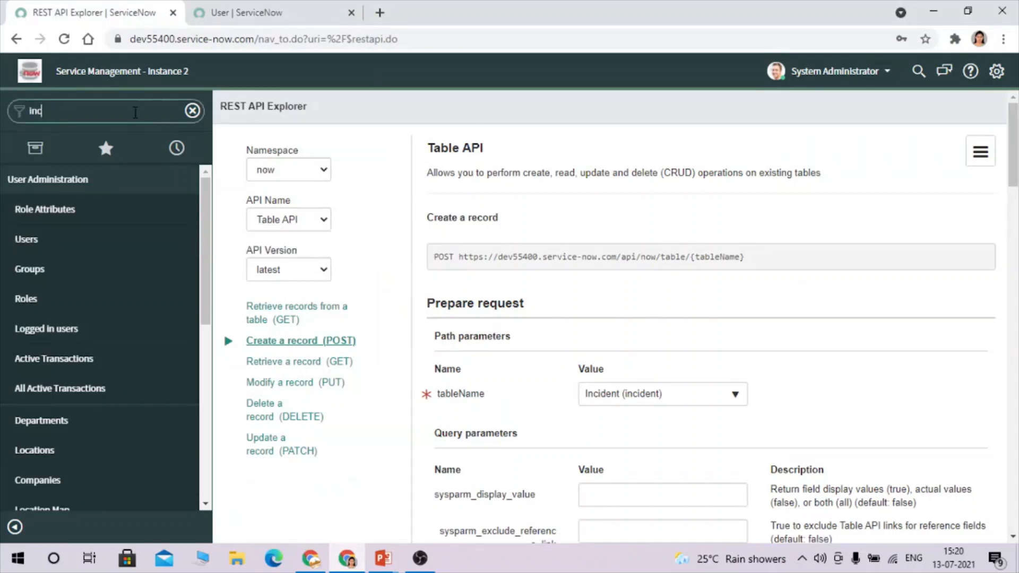
key(BackSpace)
text(nt.LIST)
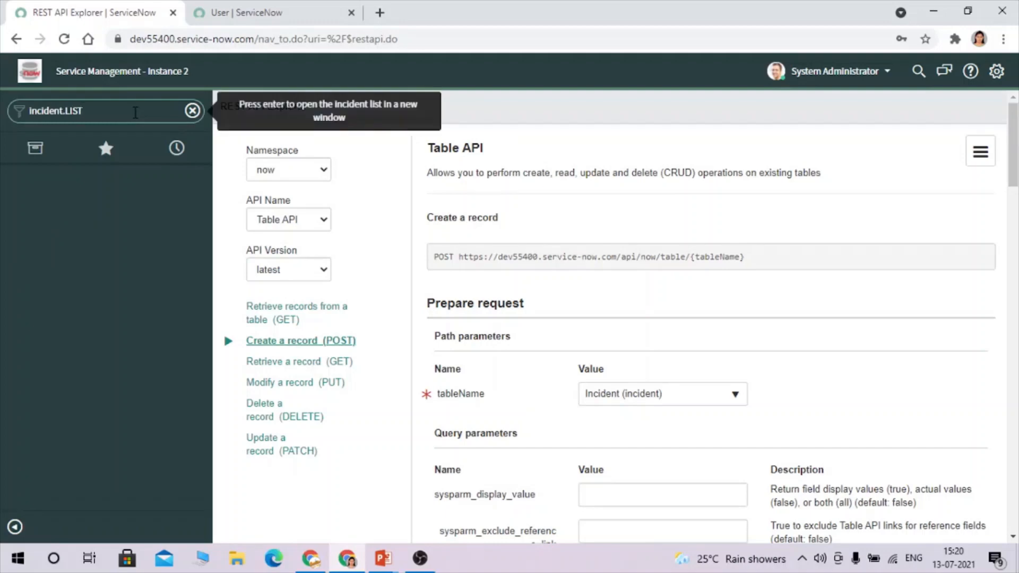
key(Return)
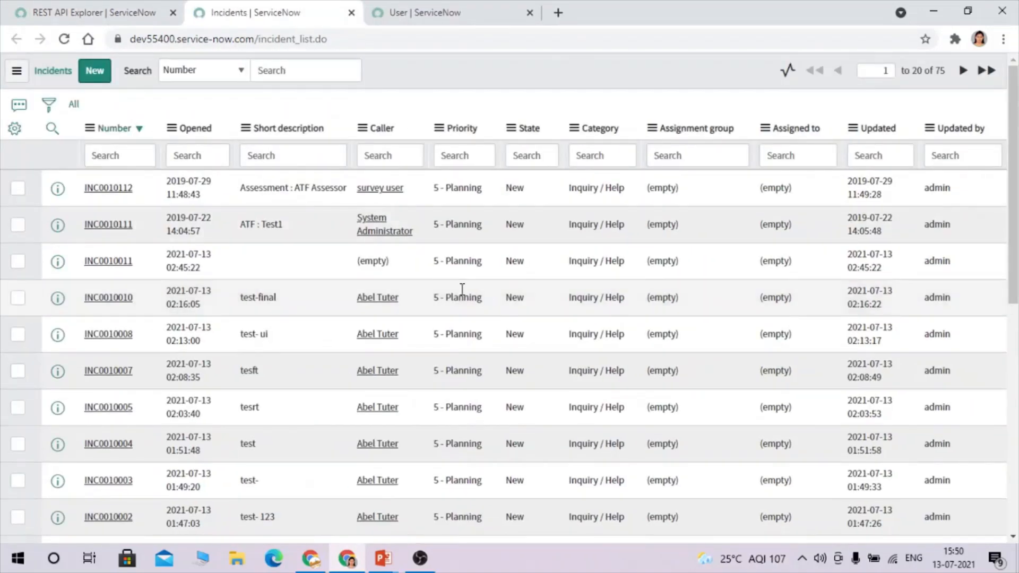
right_click(56, 197)
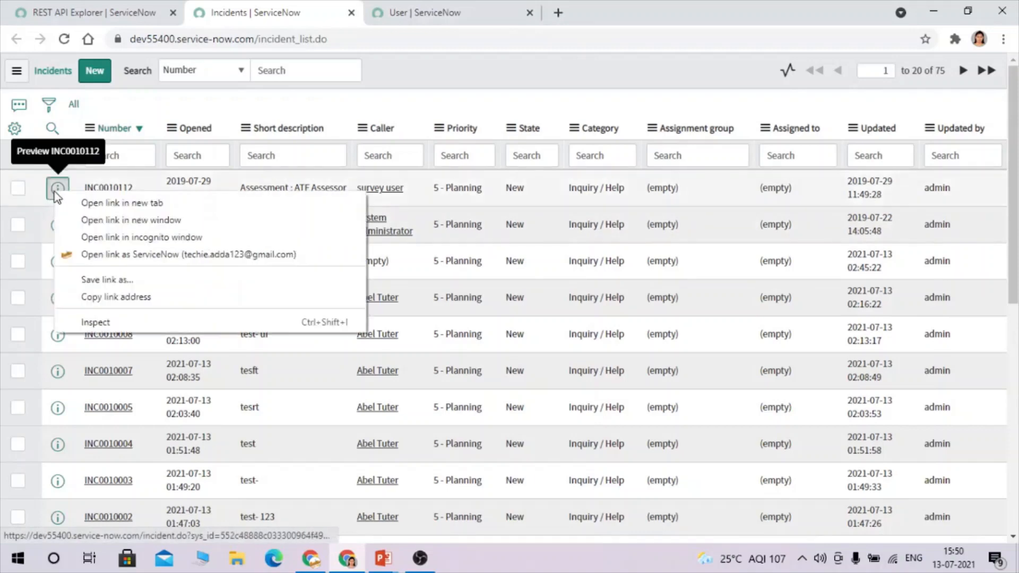
click(87, 199)
click(402, 7)
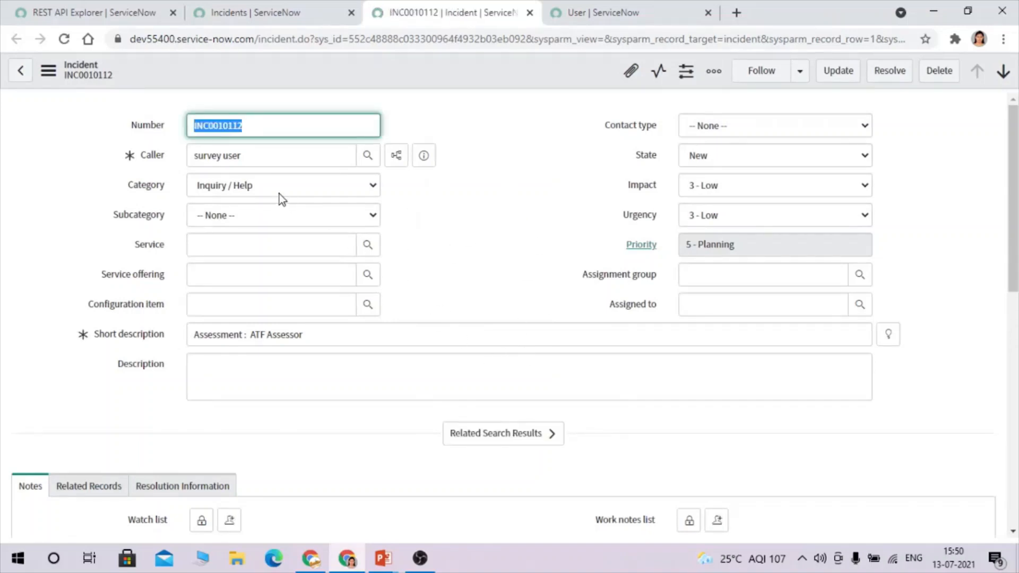
Look up the Caller field name caller_id and replace var in the request body with it.
right_click(153, 157)
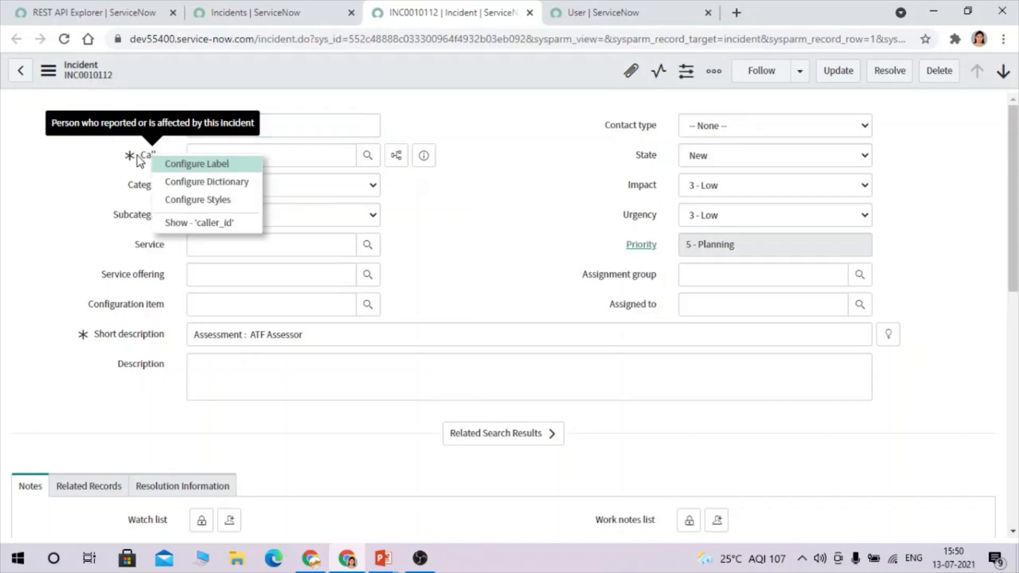
click(230, 224)
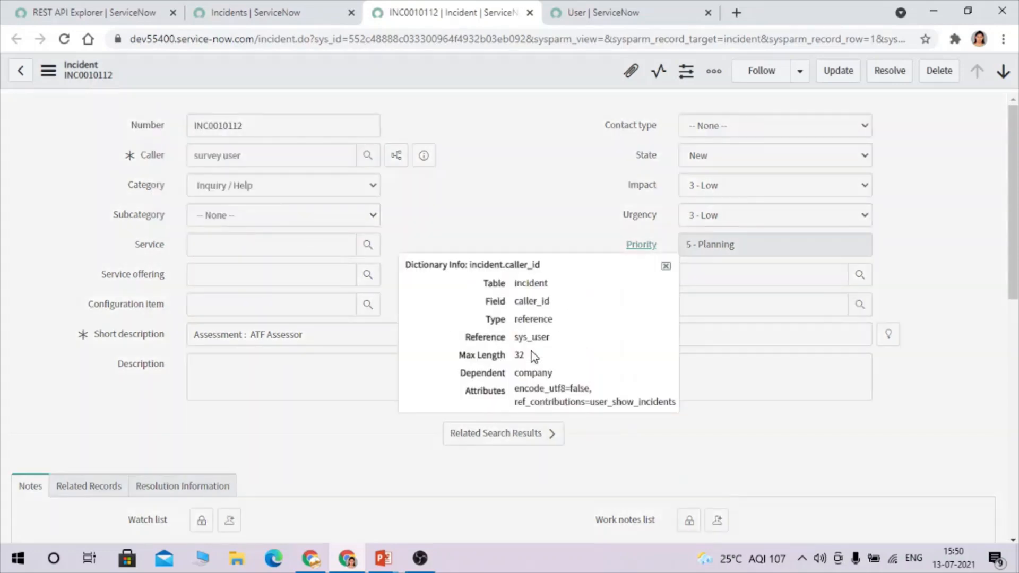
double_click(533, 301)
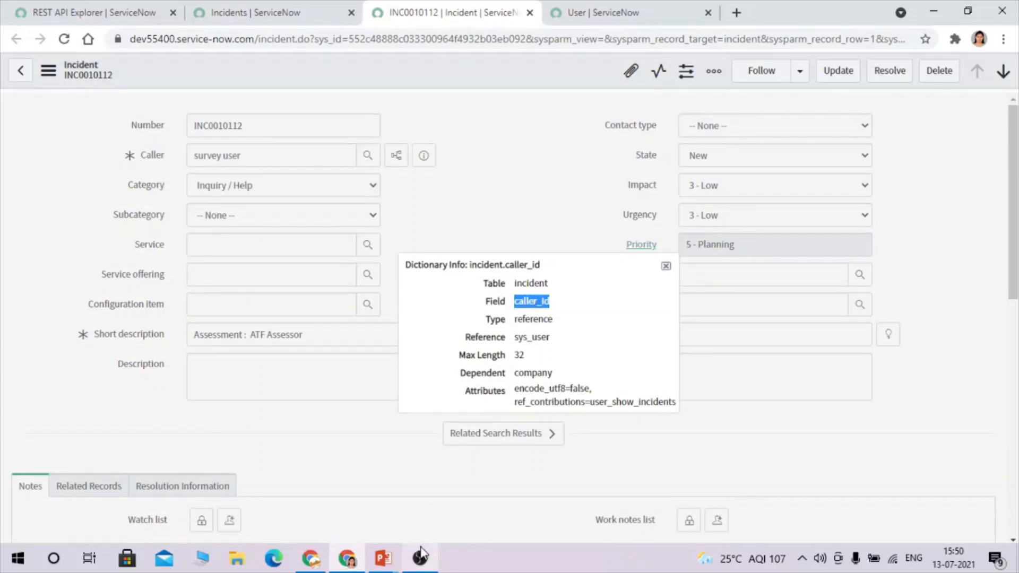
key(alt+Tab)
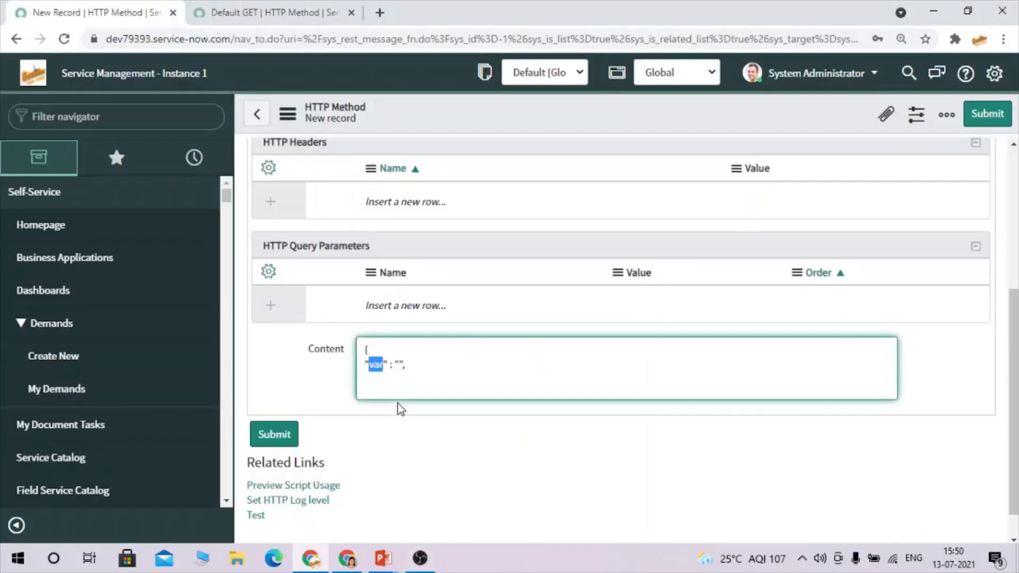
triple_click(375, 364)
triple_click(376, 364)
double_click(375, 364)
text(caller_id)
Set the caller_id value in the request body to ${u_caller}.
double_click(375, 369)
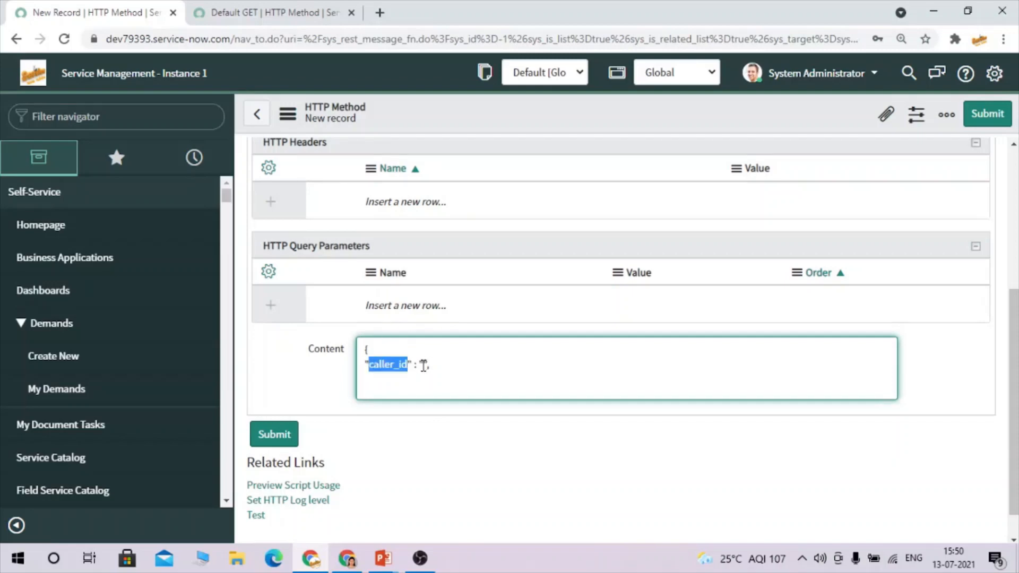
click(424, 365)
text(Test)
key(BackSpace)
key(BackSpace)
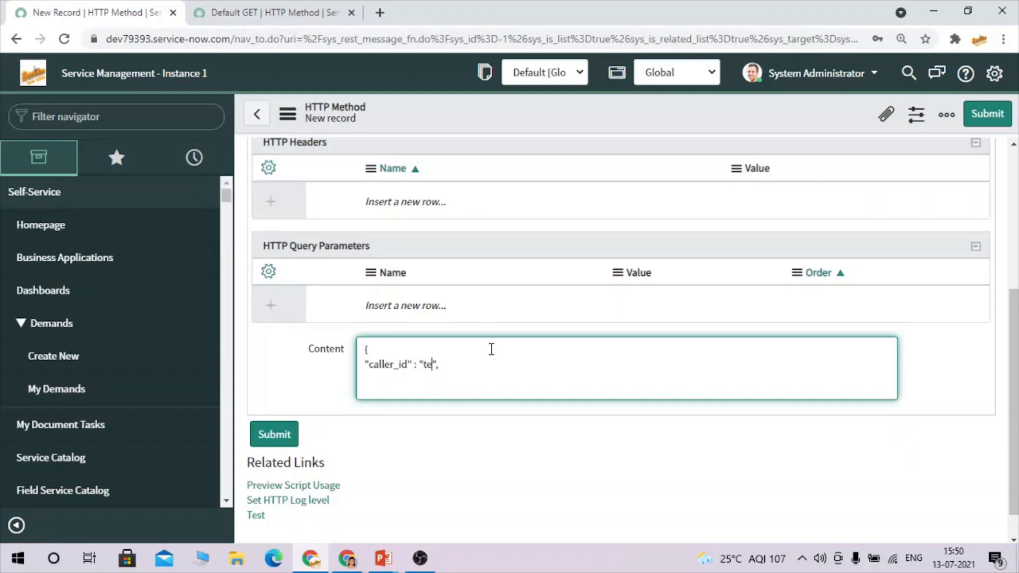
key(BackSpace)
key(BackSpace)
text(${)
click(434, 365)
text(u_caller)
Start a second body entry "" after the caller_id line and return to incident INC0010112.
click(493, 367)
drag(364, 365, 494, 375)
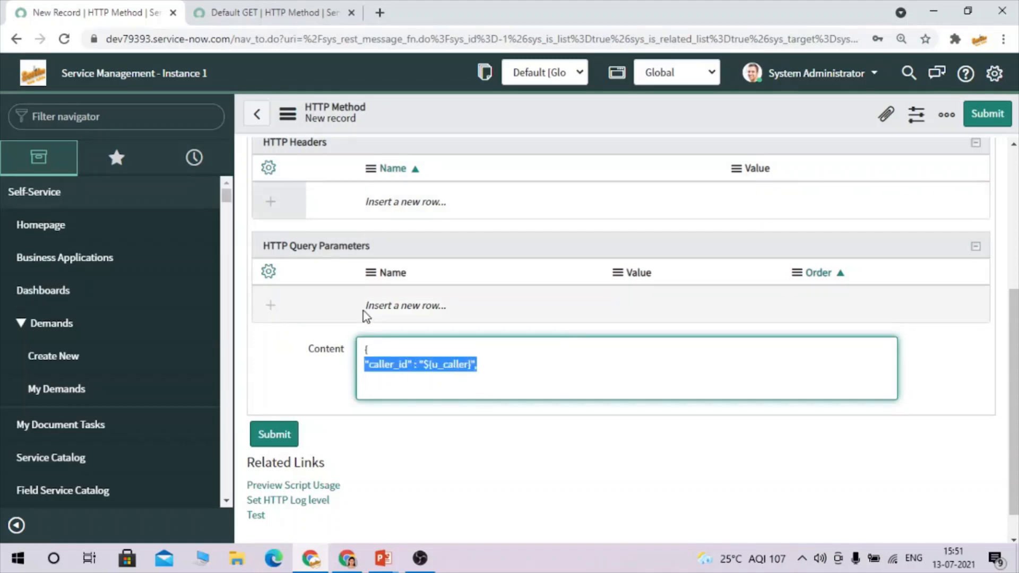
click(507, 360)
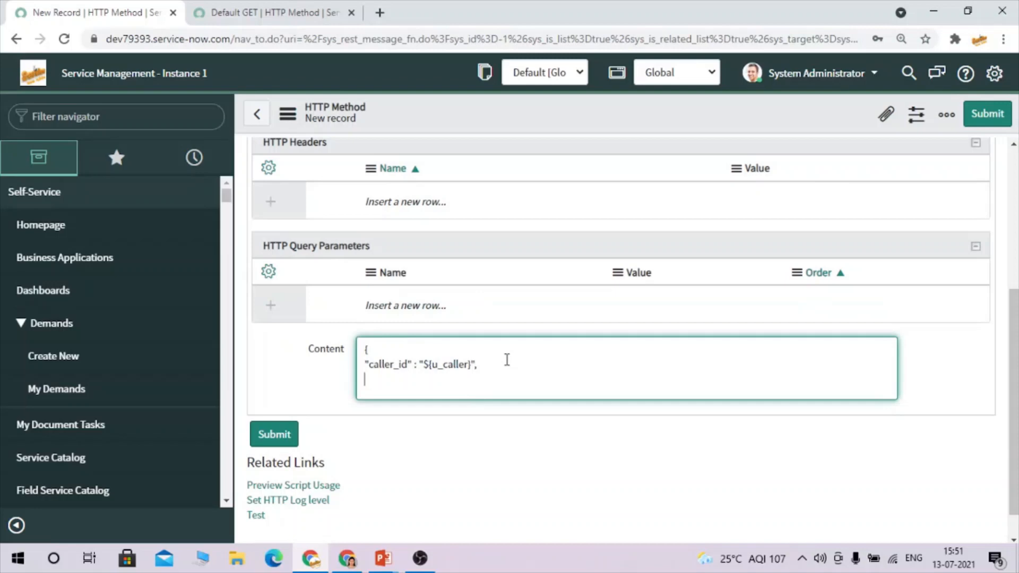
text("")
key(alt+Tab)
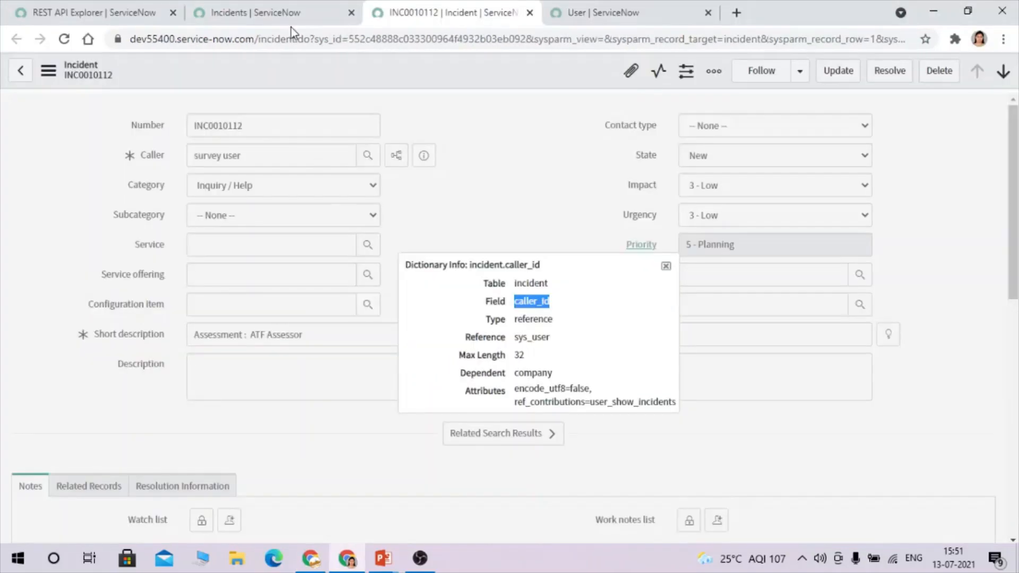
Copy the Short description field's dictionary name, short_description, and paste it as a new Content key.
click(666, 266)
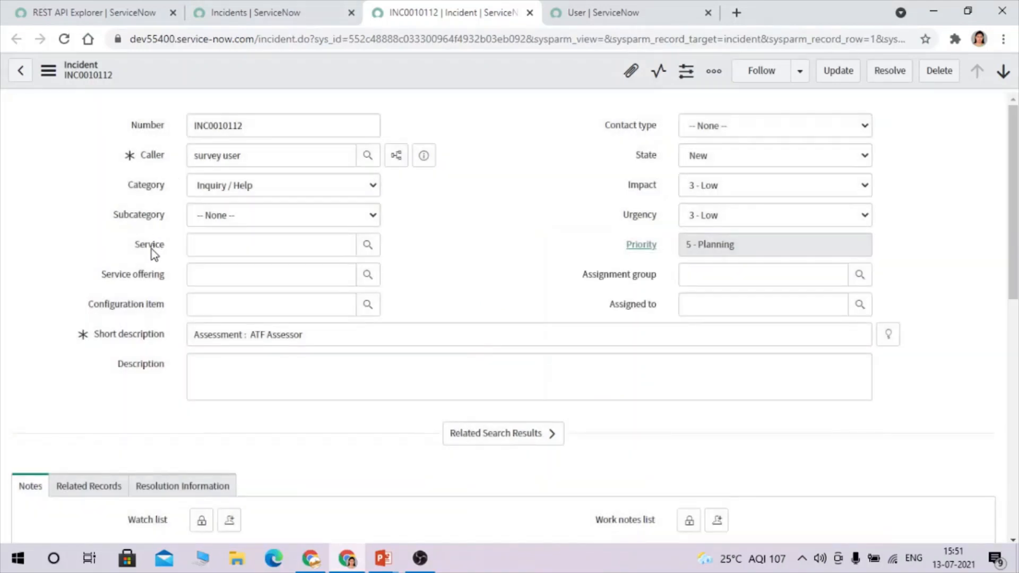
mouse_move(150, 306)
right_click(148, 308)
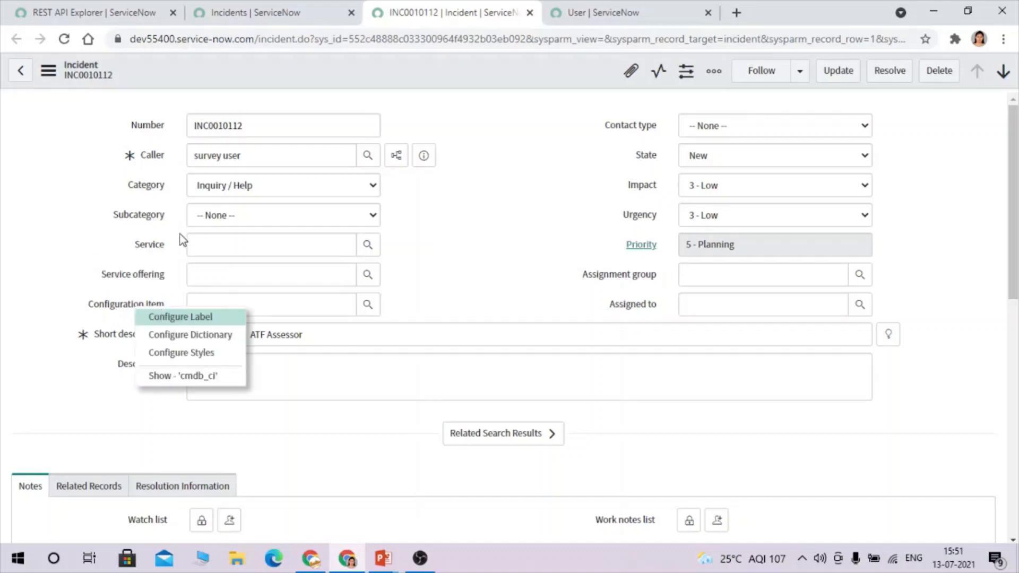
click(336, 331)
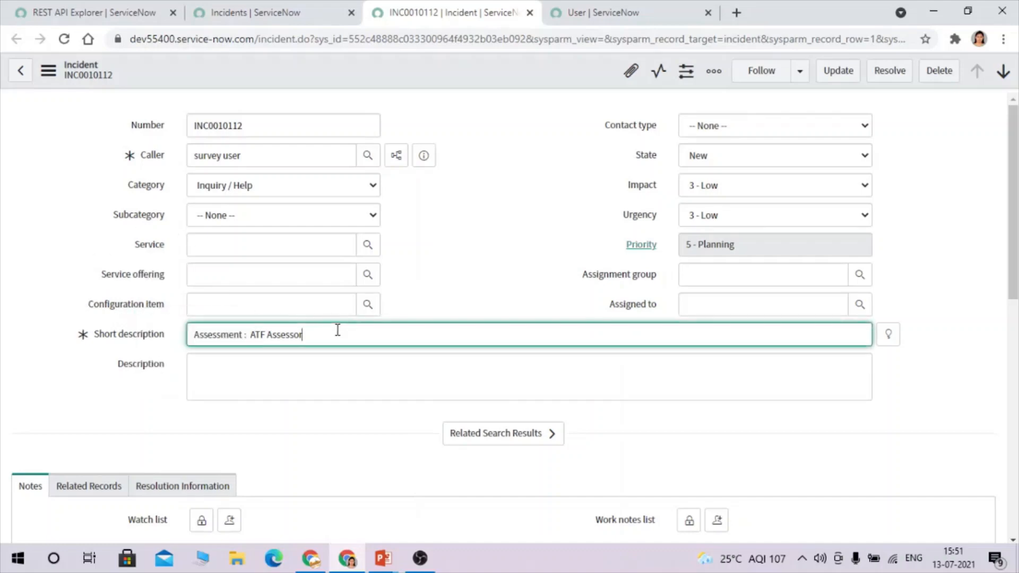
right_click(150, 336)
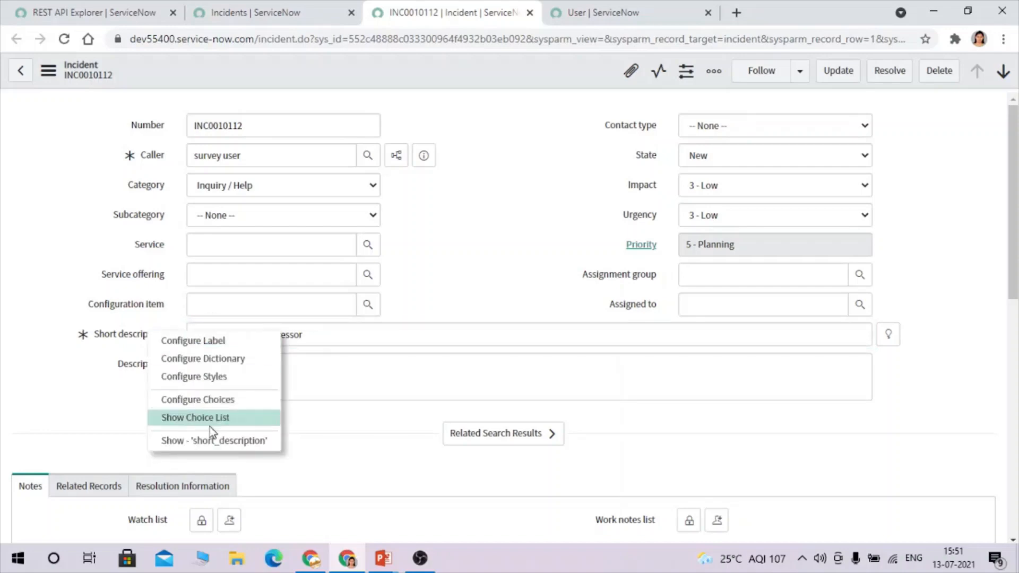
click(205, 441)
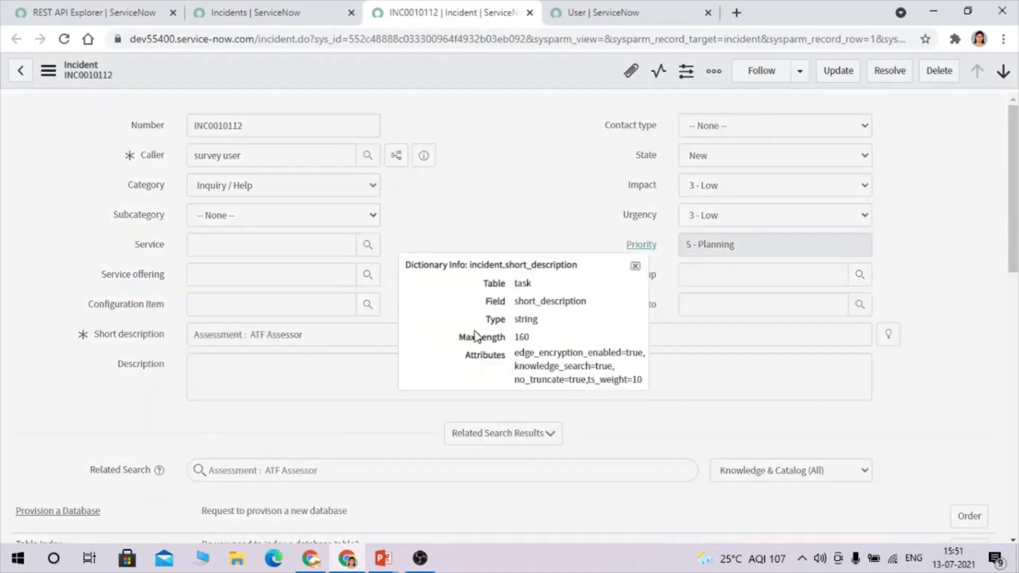
double_click(548, 303)
key(ctrl+c)
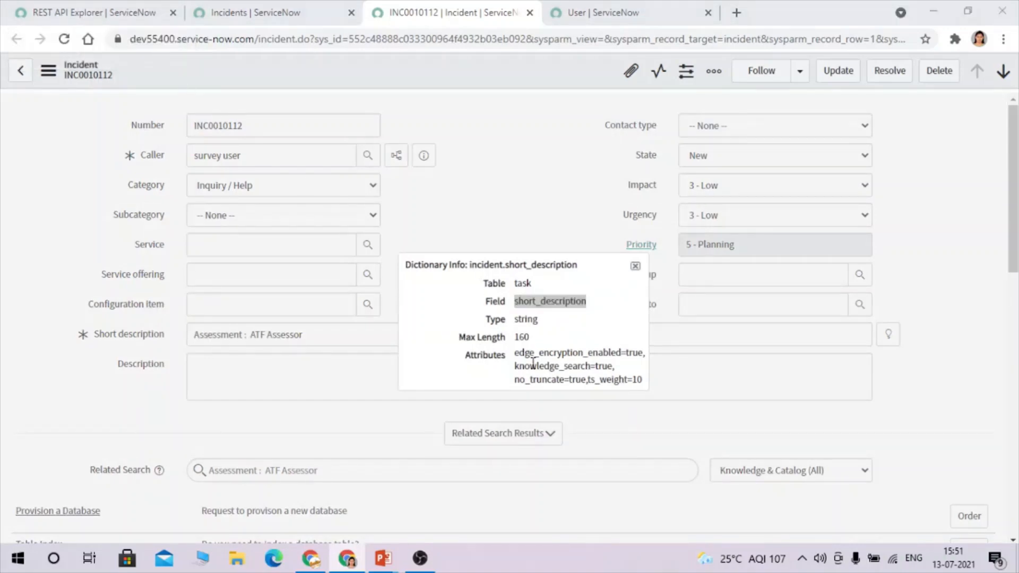
key(alt+Tab)
key(ctrl+v)
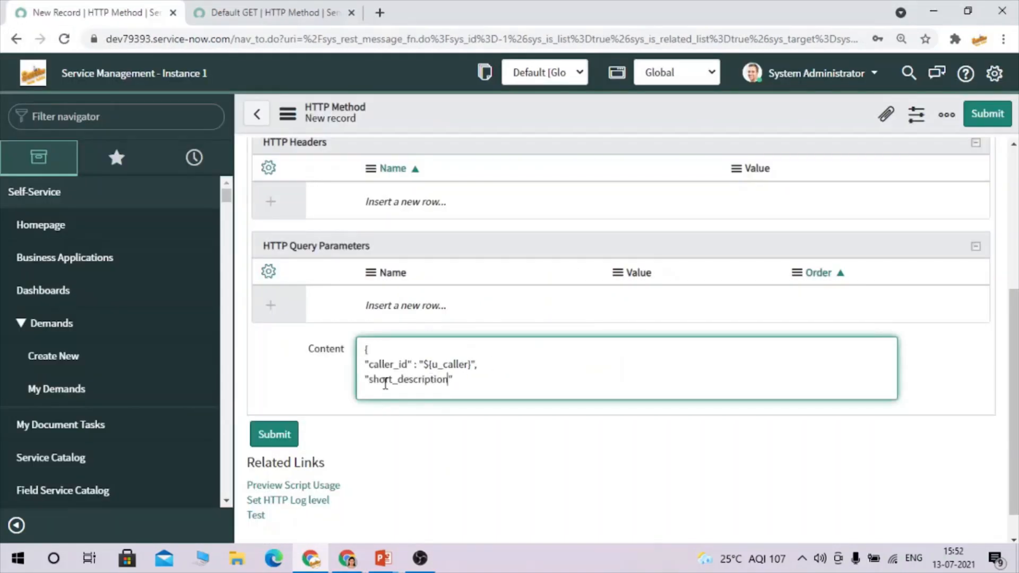
Map short_description to ${u_short_description} in the Content body.
click(455, 381)
text(: "${}",)
click(471, 382)
text(u_sd)
key(BackSpace)
text(hort_description)
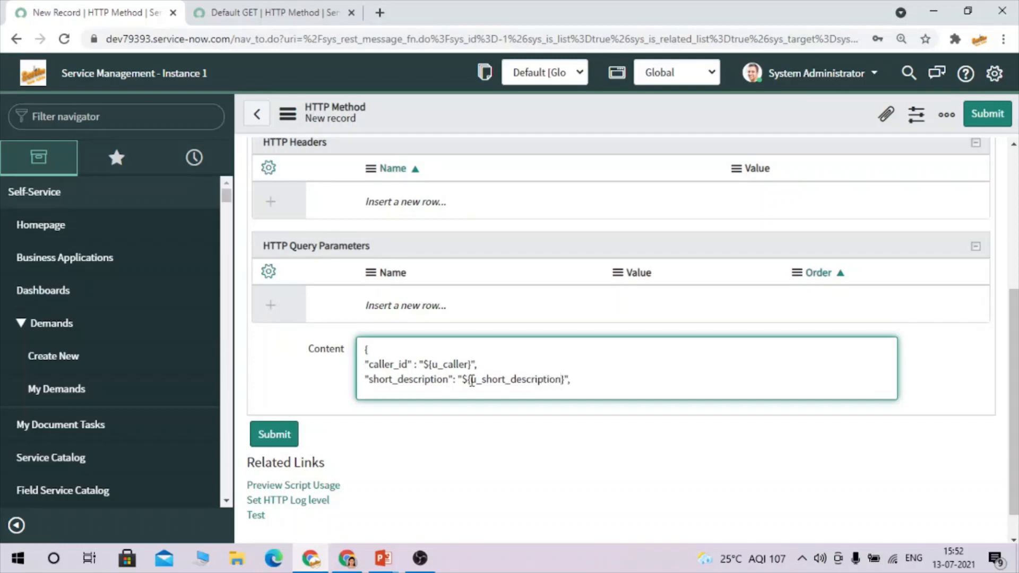
Start the next Content line with a quote and bring up the Default GET method.
click(589, 377)
key(Return)
text(")
click(242, 9)
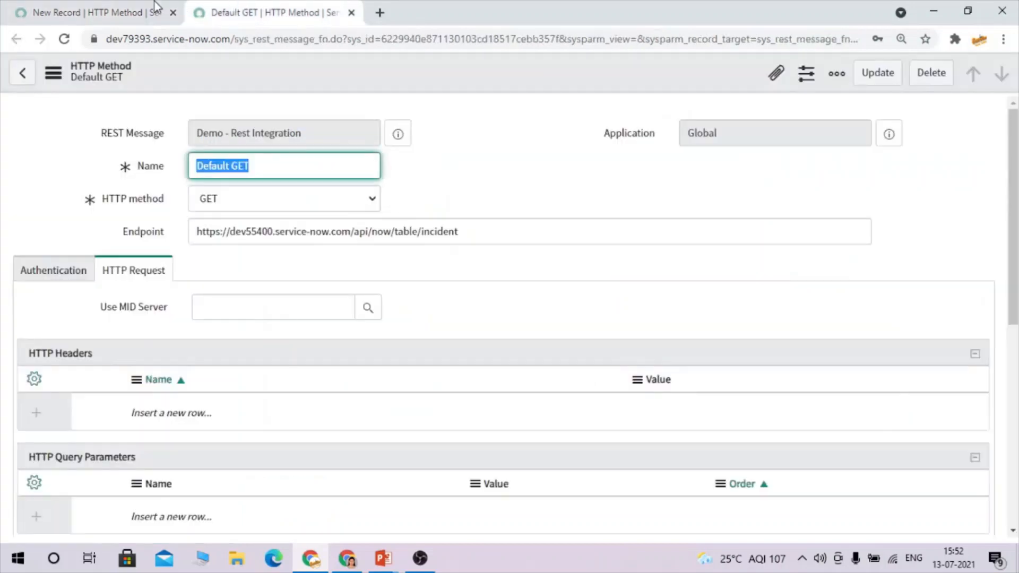
click(168, 9)
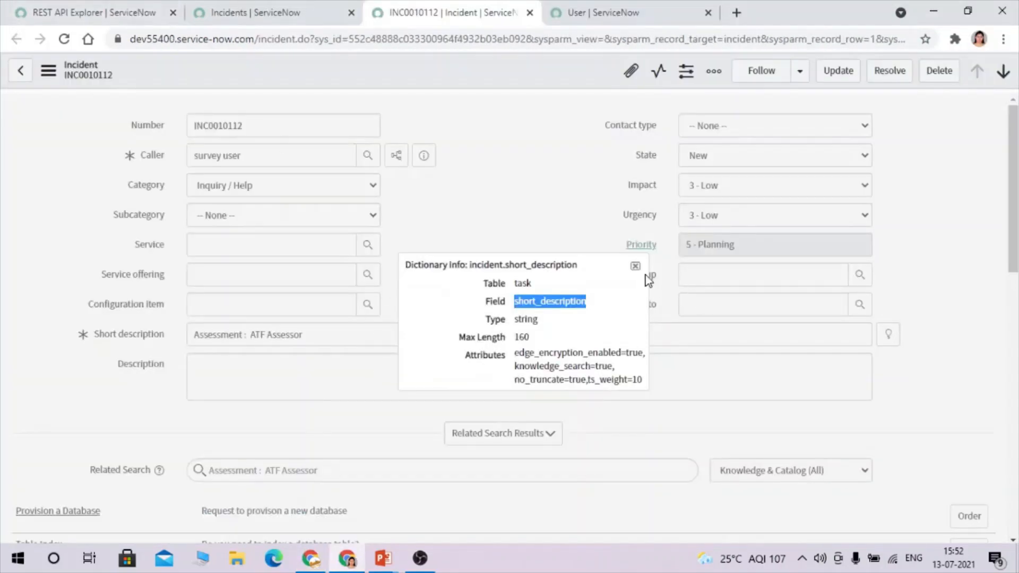
Copy the Description field's dictionary name, description, and return to the HTTP Method form.
click(635, 267)
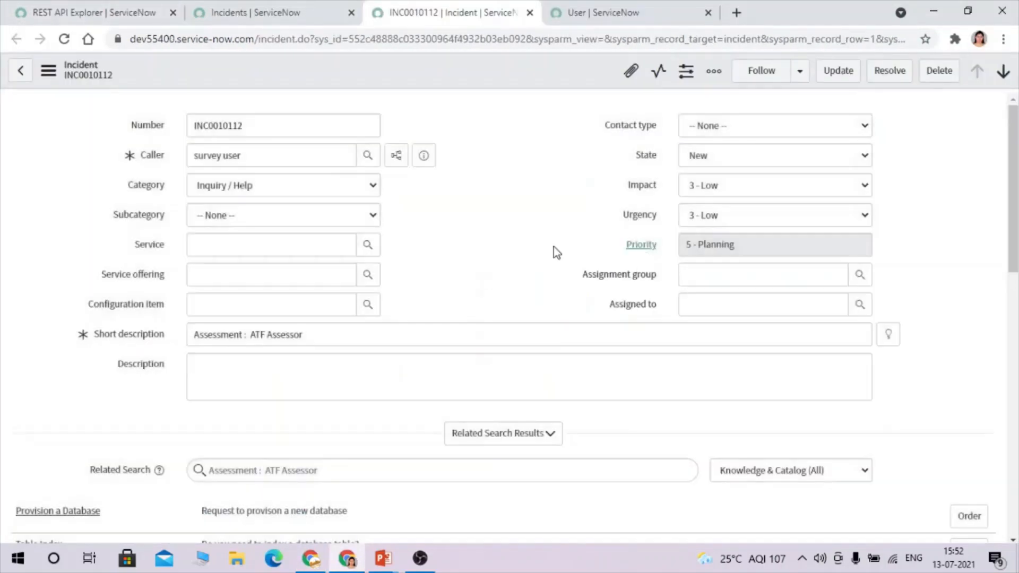
right_click(138, 365)
click(196, 429)
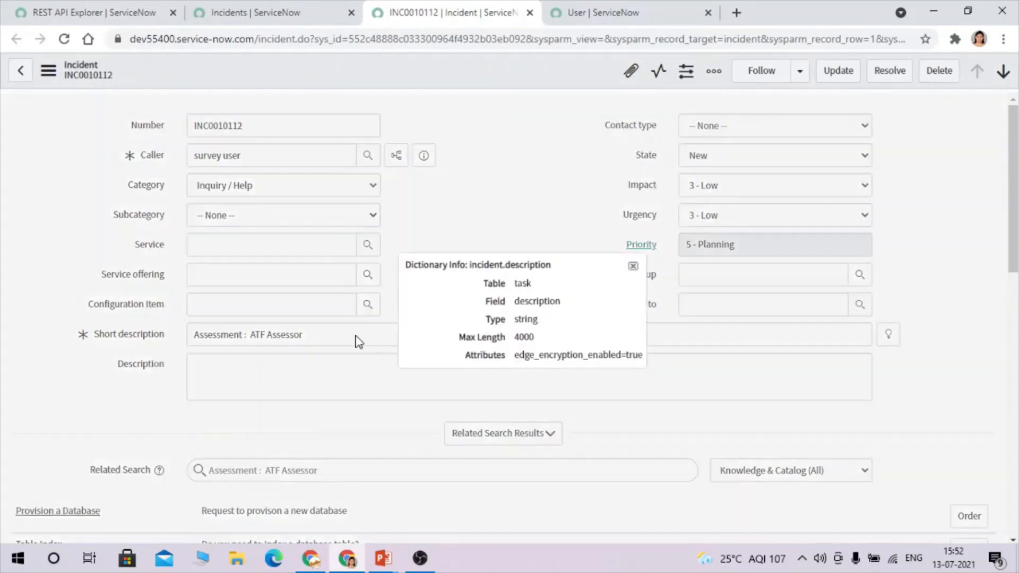
double_click(546, 299)
key(ctrl+c)
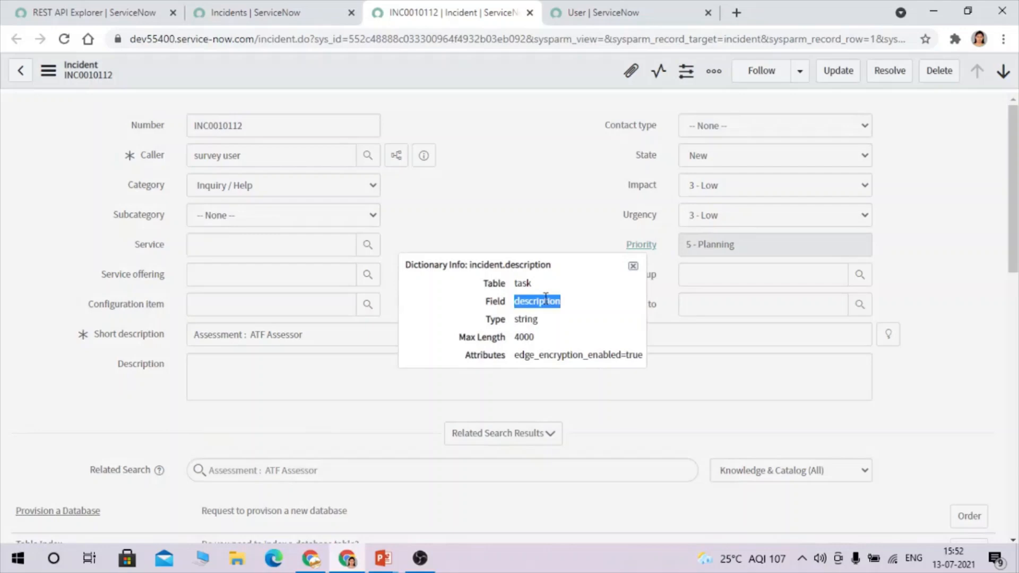
key(ctrl+1)
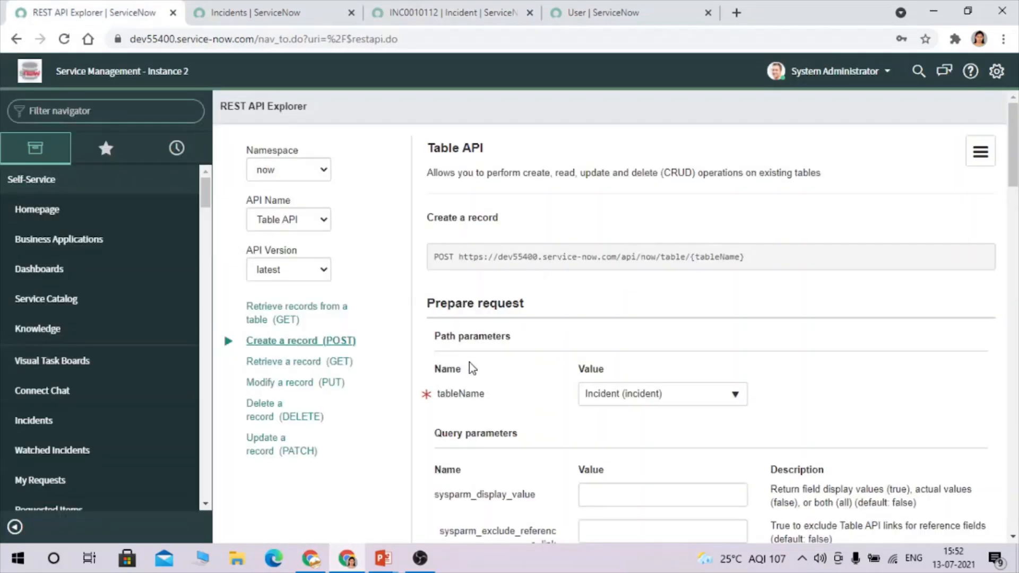
click(420, 2)
key(alt+Tab)
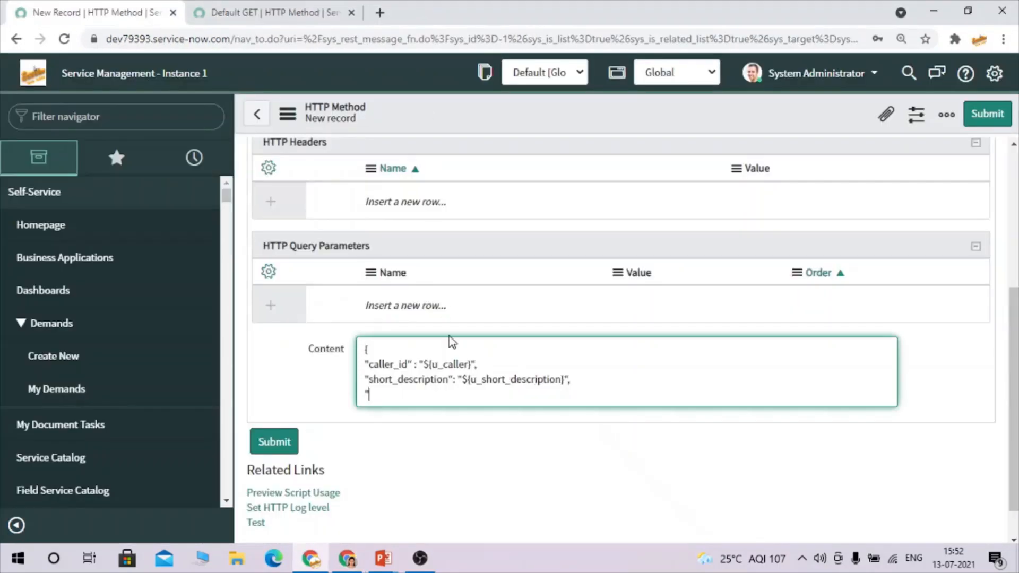
Add the description key mapped to ${u_description}, then begin a new line with a brace.
key(ctrl+v)
text(")
text( : "${)
text(")
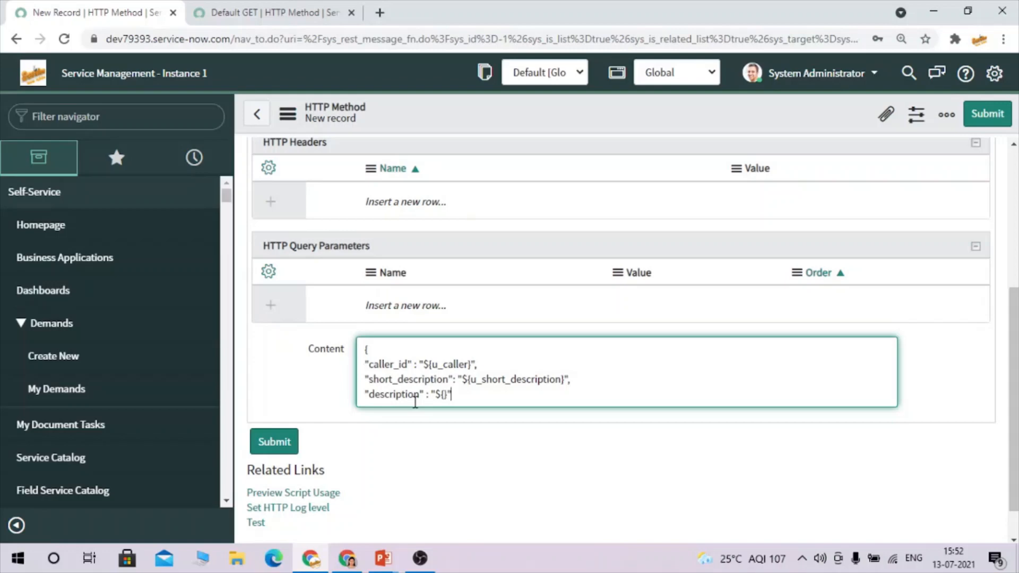
text(u_description)
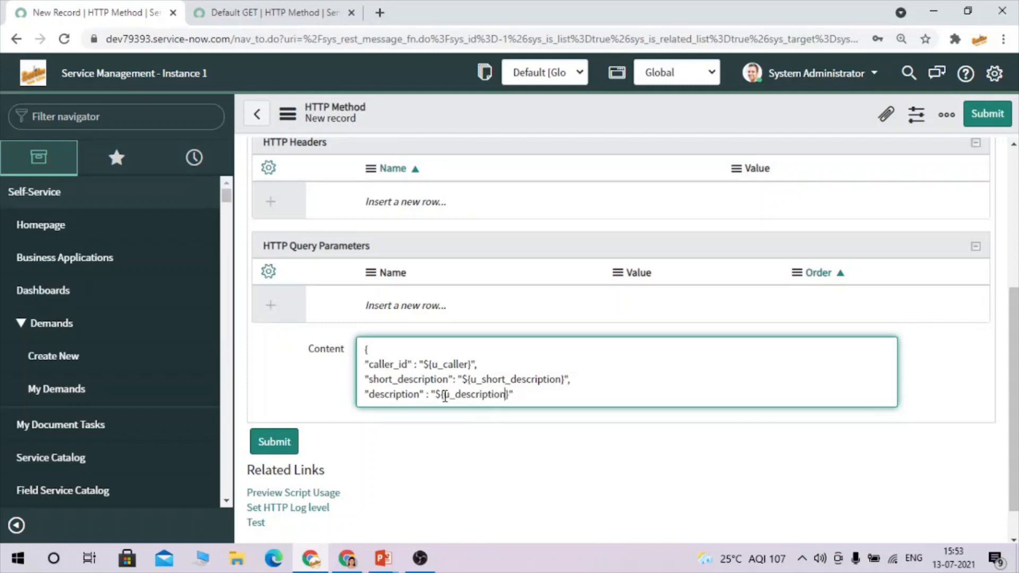
click(528, 394)
key(Return)
text(})
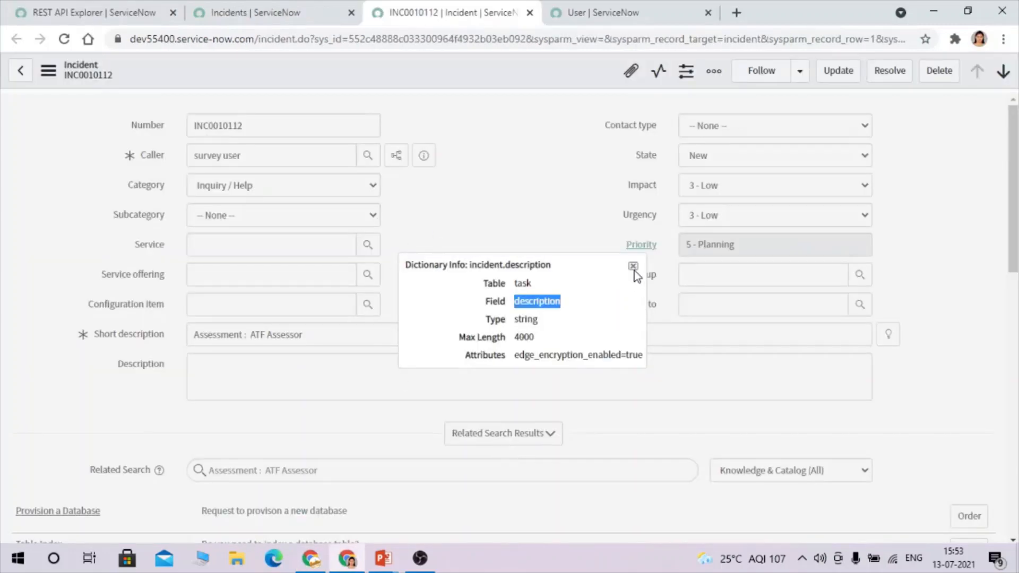
Copy the Assignment group field's dictionary name, assignment_group.
click(633, 266)
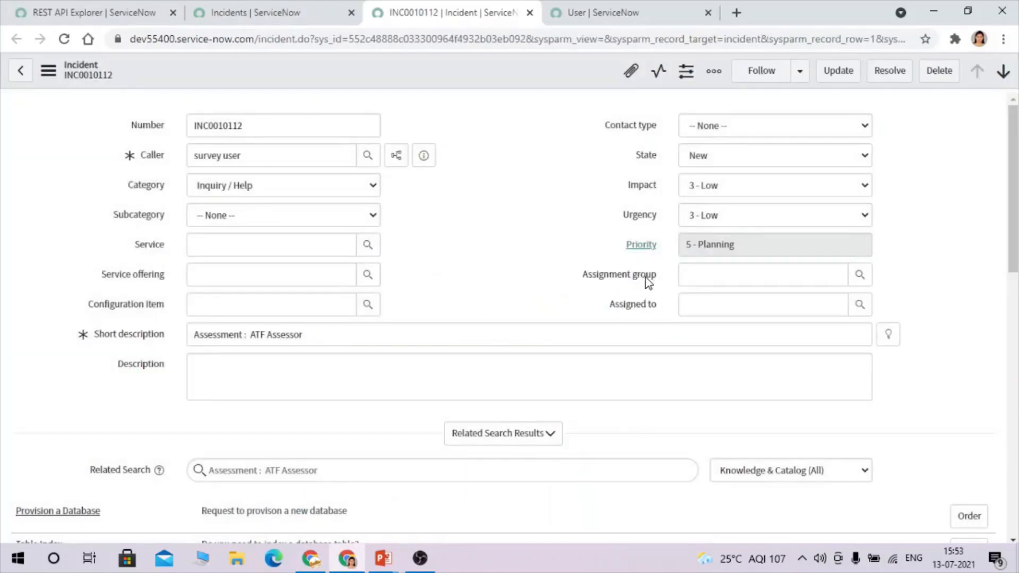
right_click(630, 275)
click(698, 345)
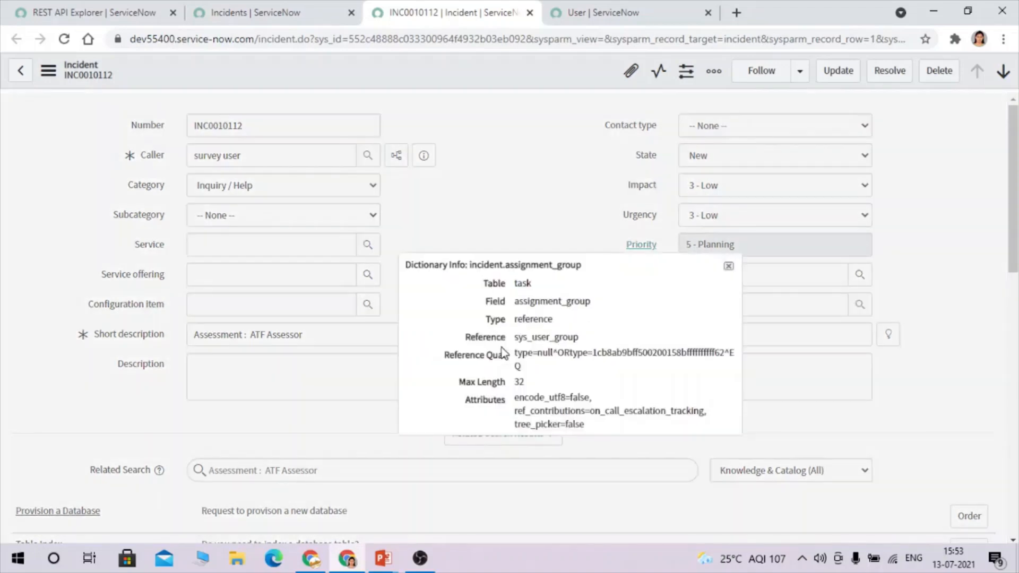
double_click(539, 300)
key(ctrl+c)
key(alt+Tab)
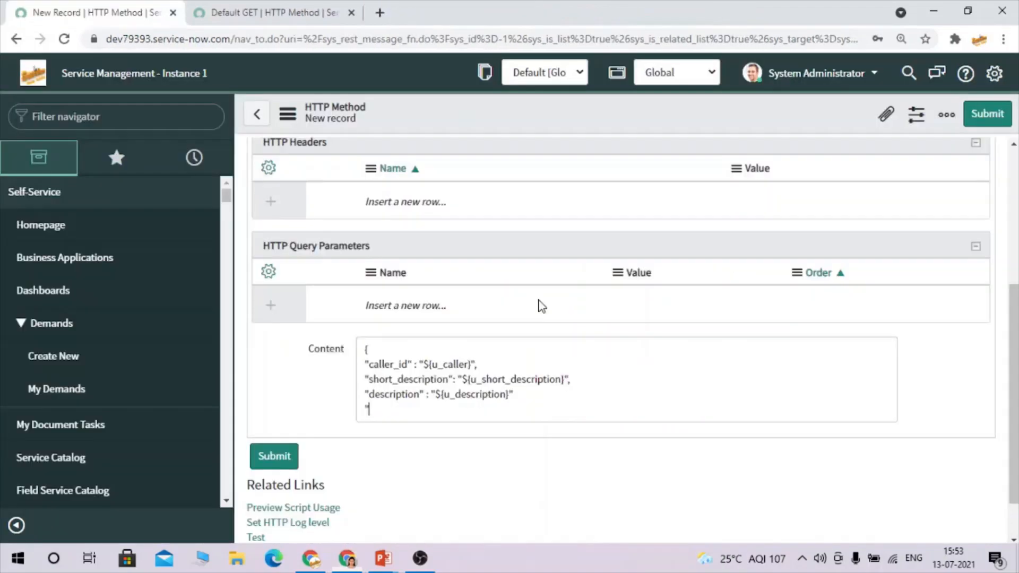
Add assignment_group mapped to ${u_assignment_group} and close the body with a brace.
key(ctrl+v)
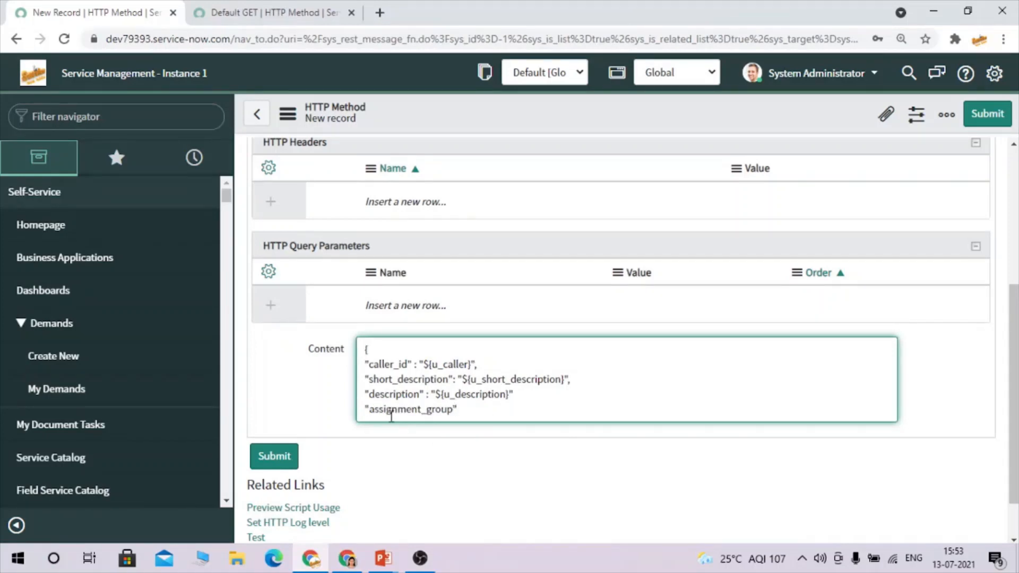
text(:)
text( ")
text(${})
text(")
text(u_ass)
text(ignmn)
key(BackSpace)
text(ent)
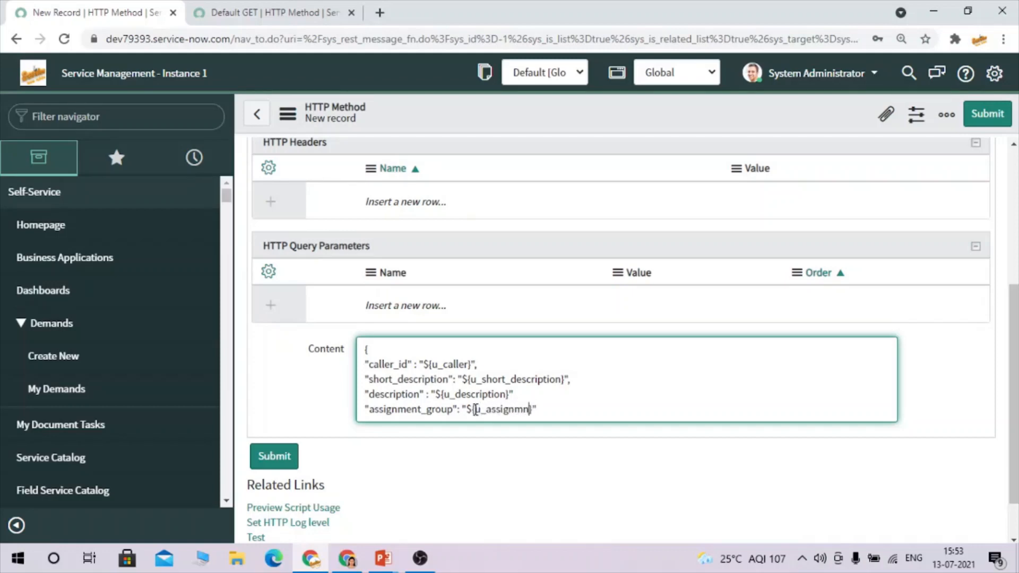
text(_group)
scroll(575, 376, down, 1)
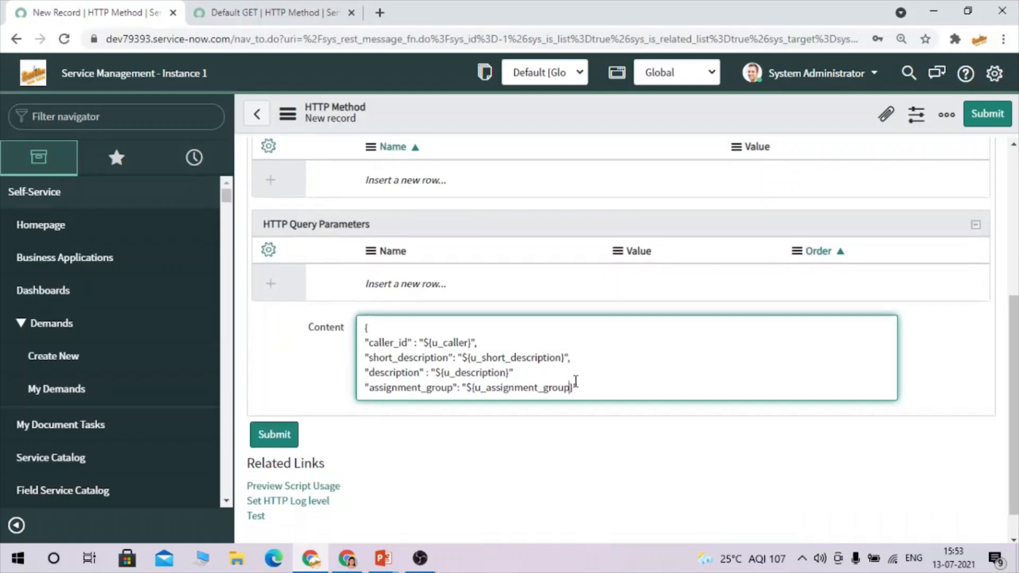
click(605, 344)
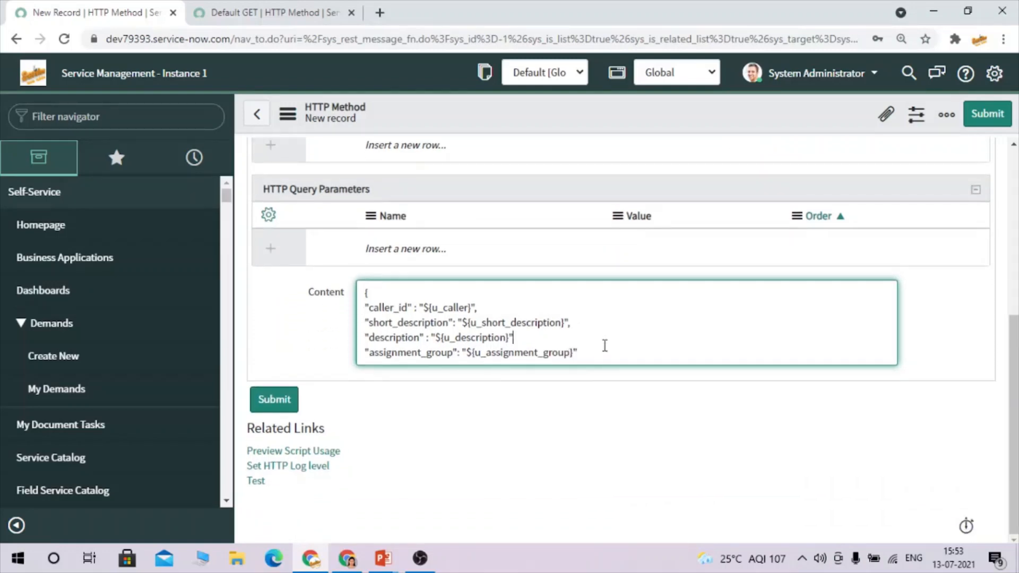
key(Return)
text(})
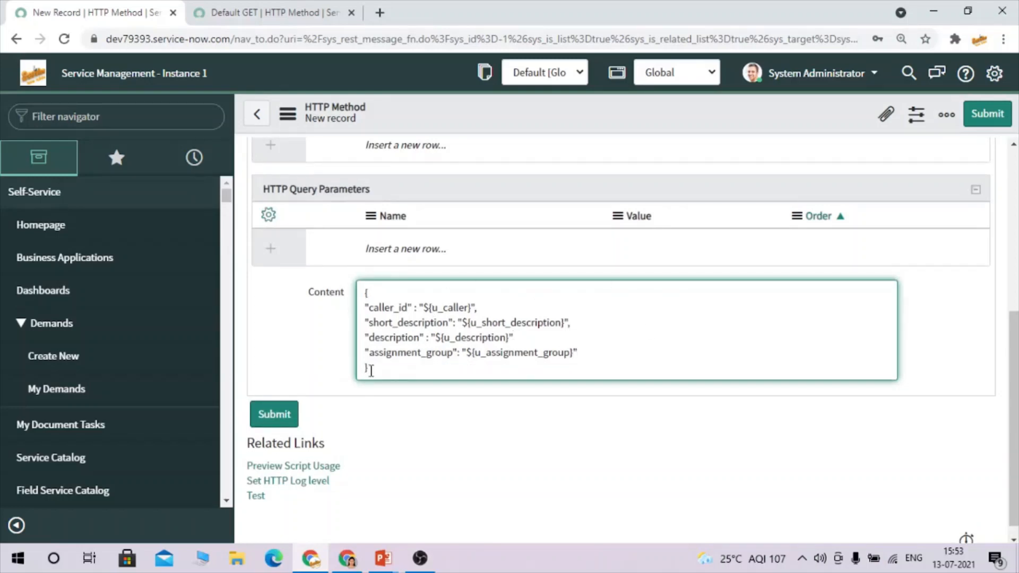
Review the caller_id mapping and add the missing comma after the description line.
drag(368, 368, 358, 260)
click(393, 301)
double_click(384, 311)
double_click(447, 307)
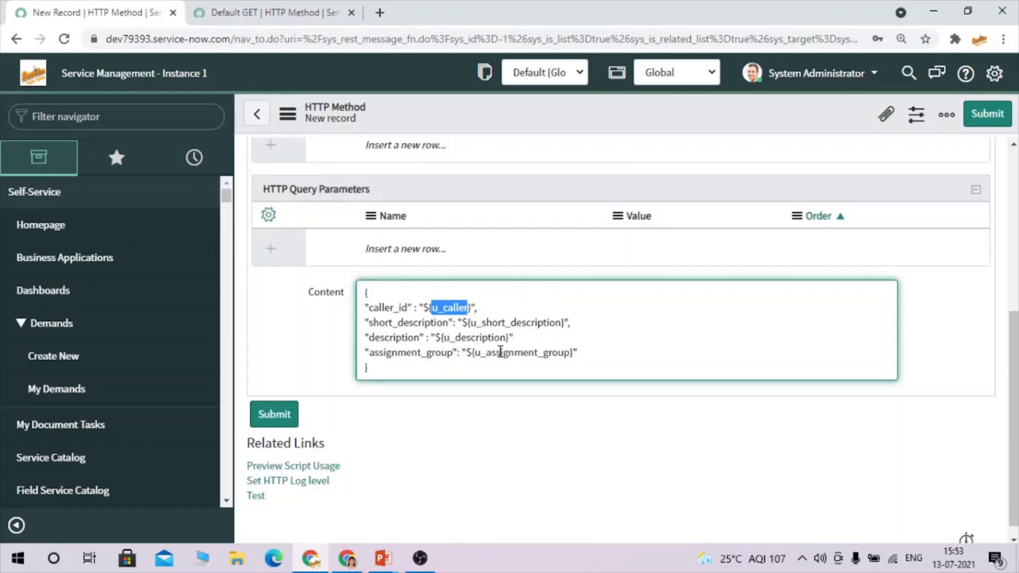
click(484, 353)
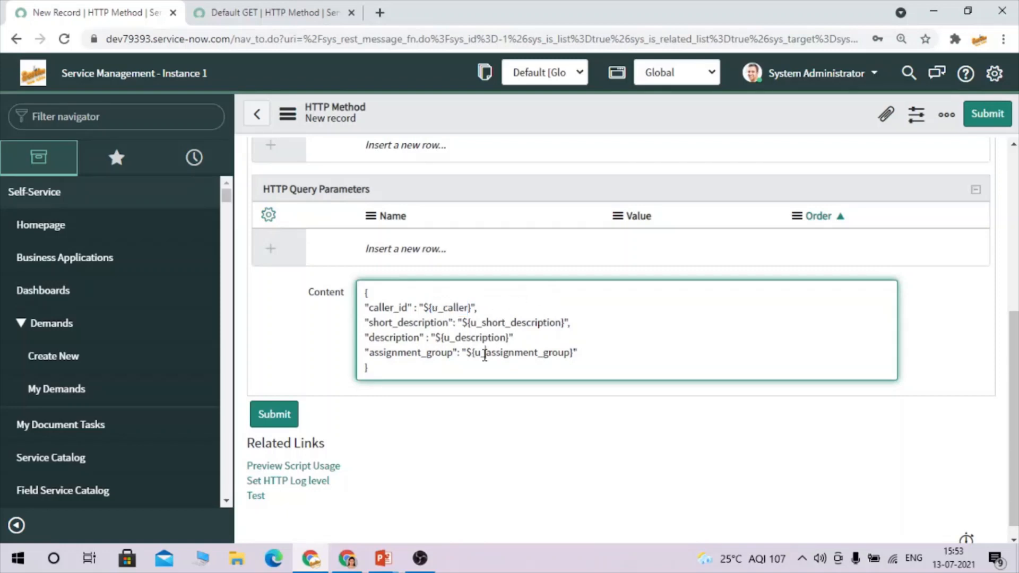
double_click(441, 309)
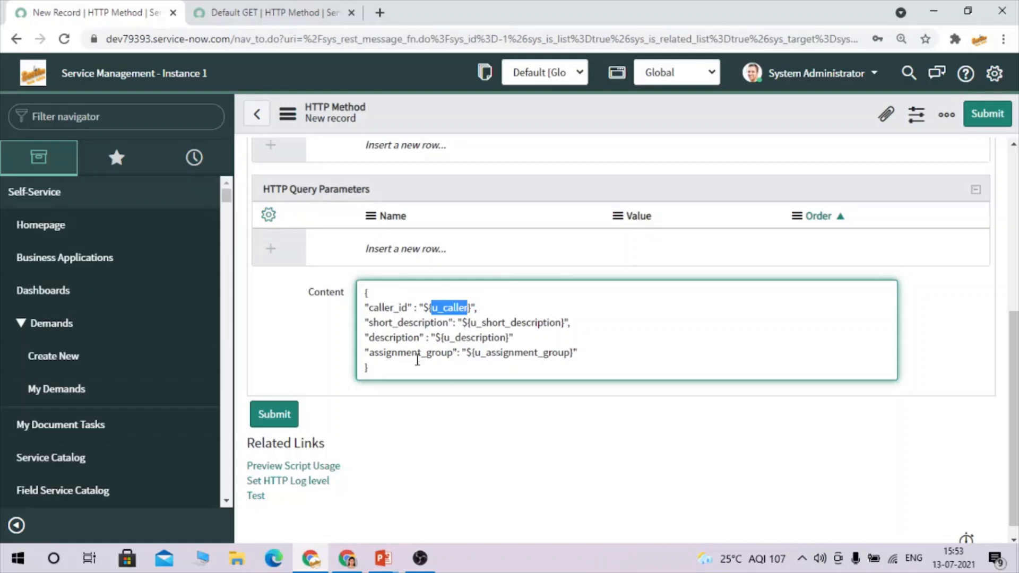
click(453, 370)
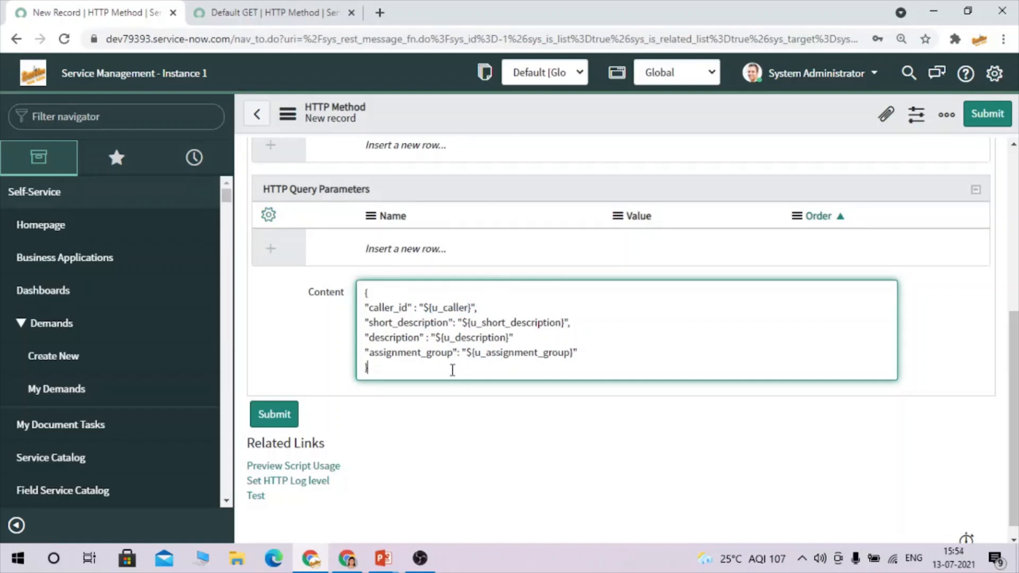
click(524, 339)
text(,)
right_click(509, 112)
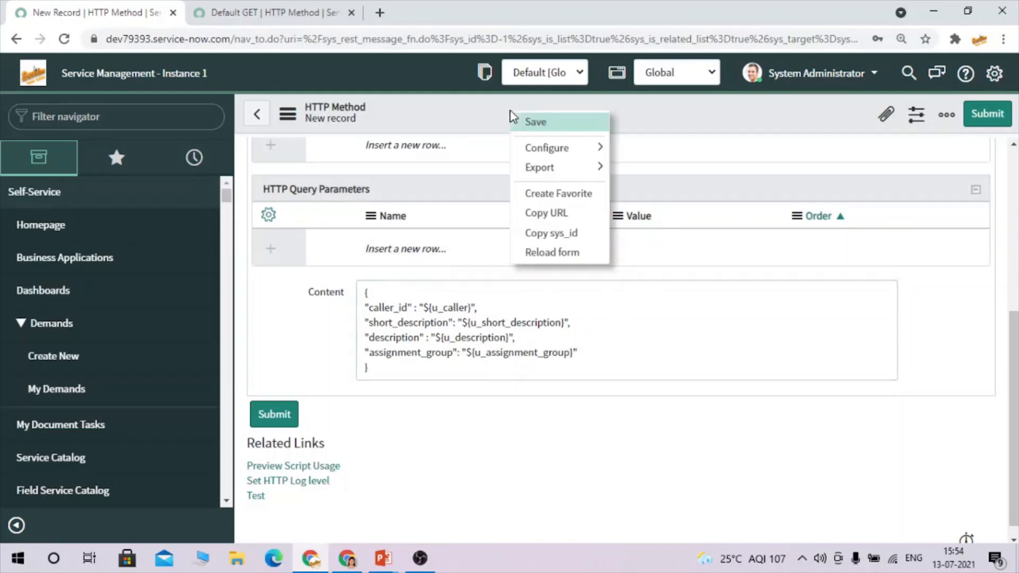
Save the 'create an incident' HTTP method and open Business Rules in a new tab.
click(550, 123)
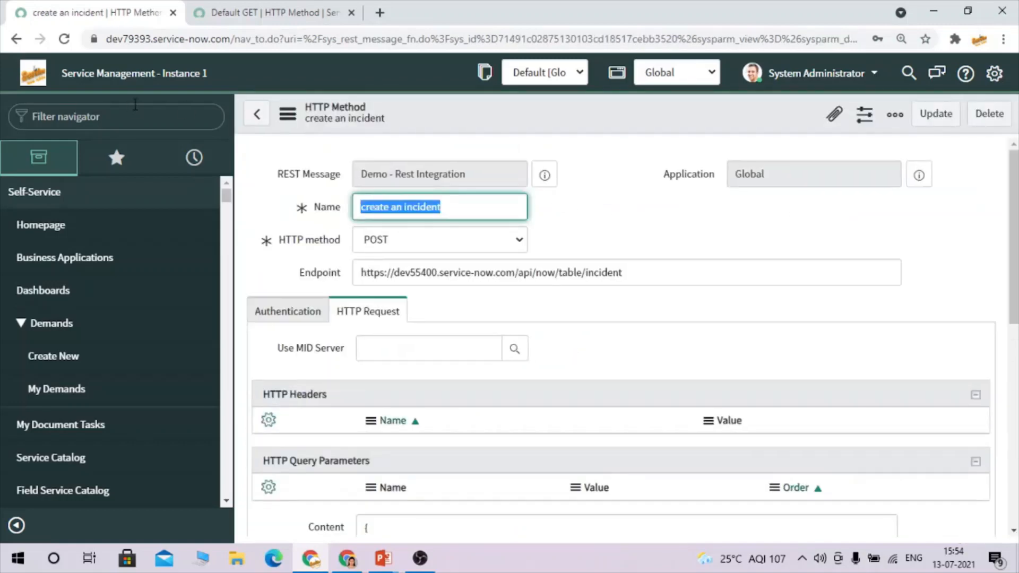
click(113, 109)
text(busine)
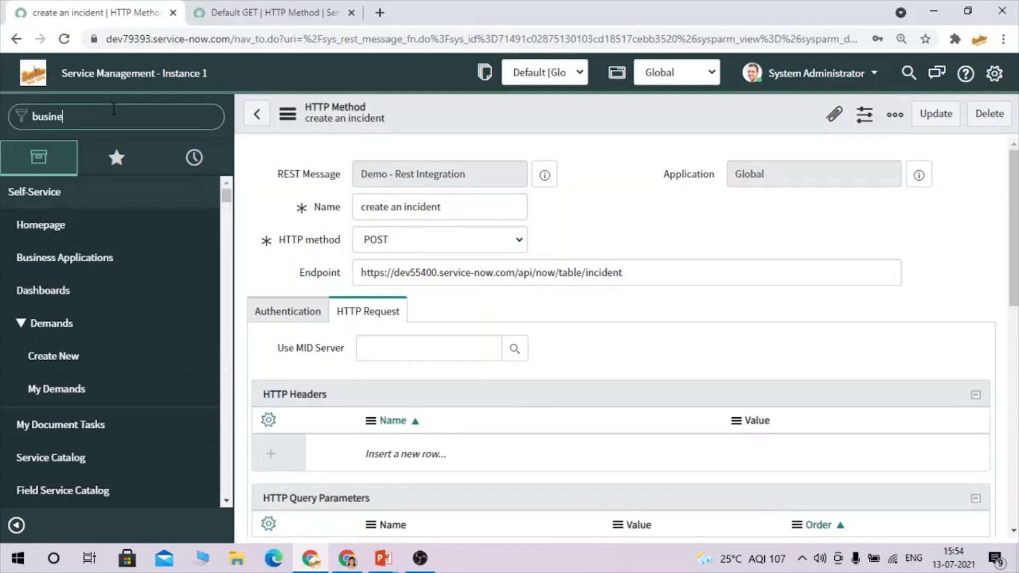
text(ss rule)
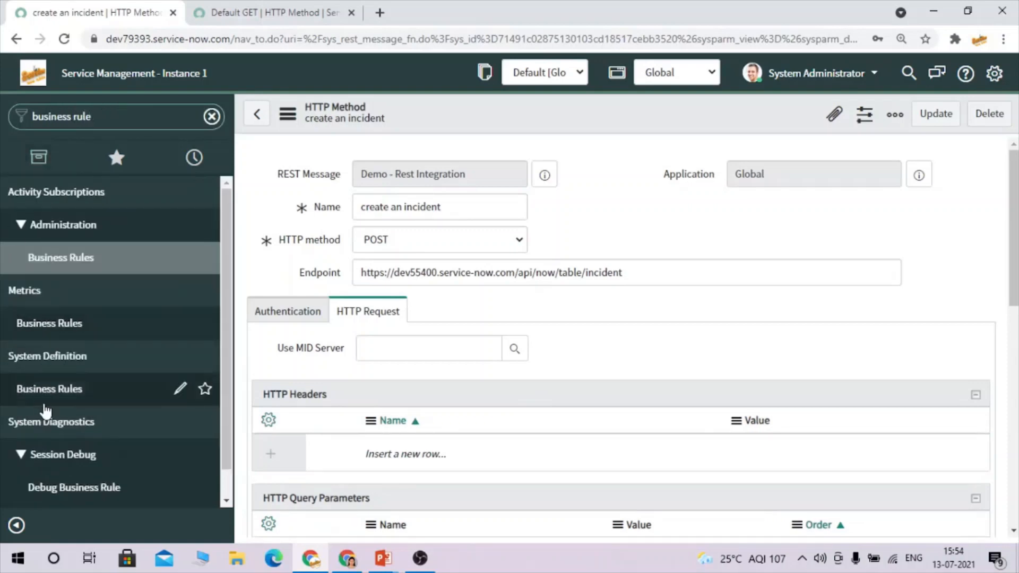
middle_click(45, 401)
click(450, 6)
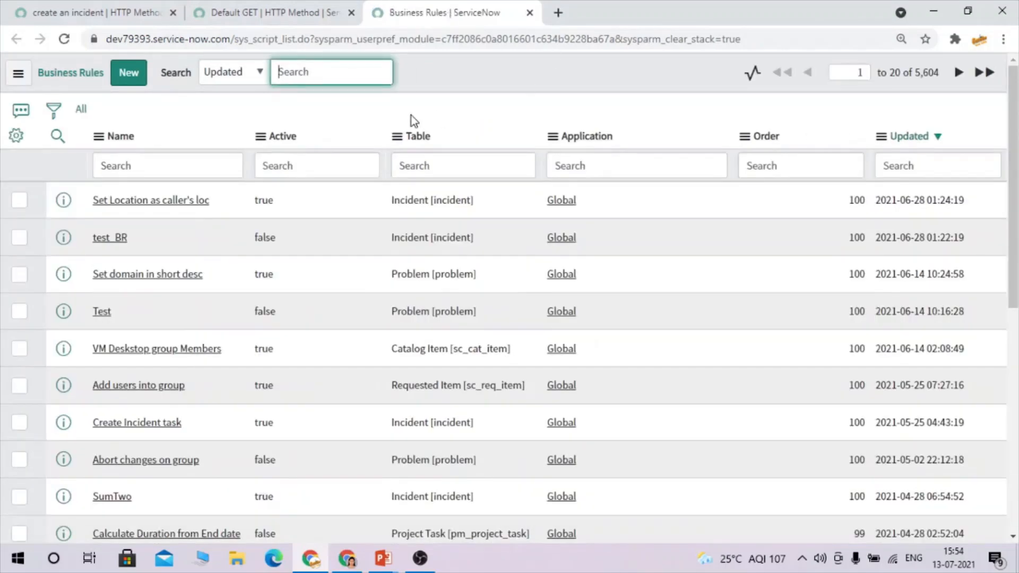
Create business rule 'Trigger Rest call' on Incident, Advanced, running async on Insert.
click(139, 70)
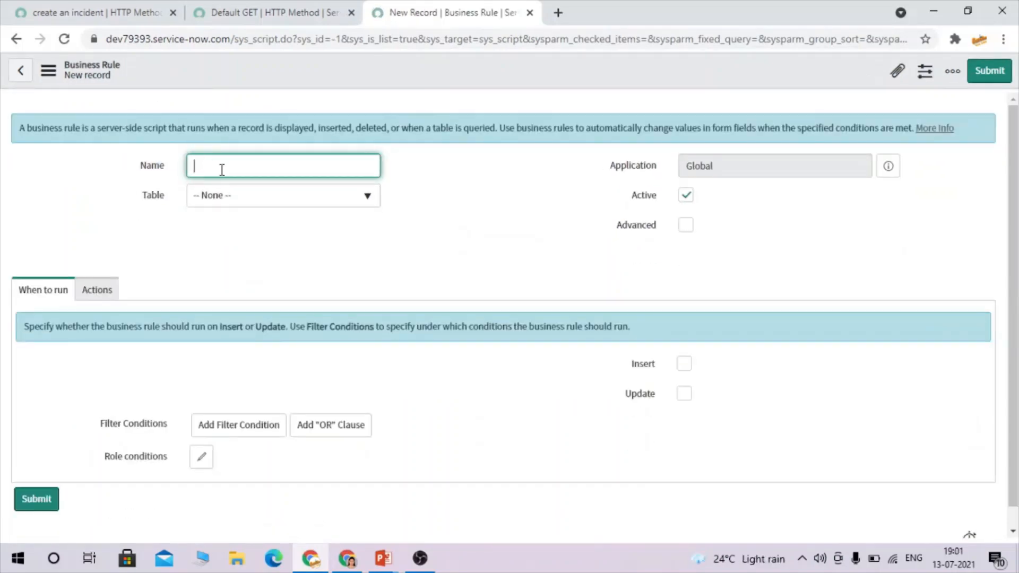
text(Trigger Rest call)
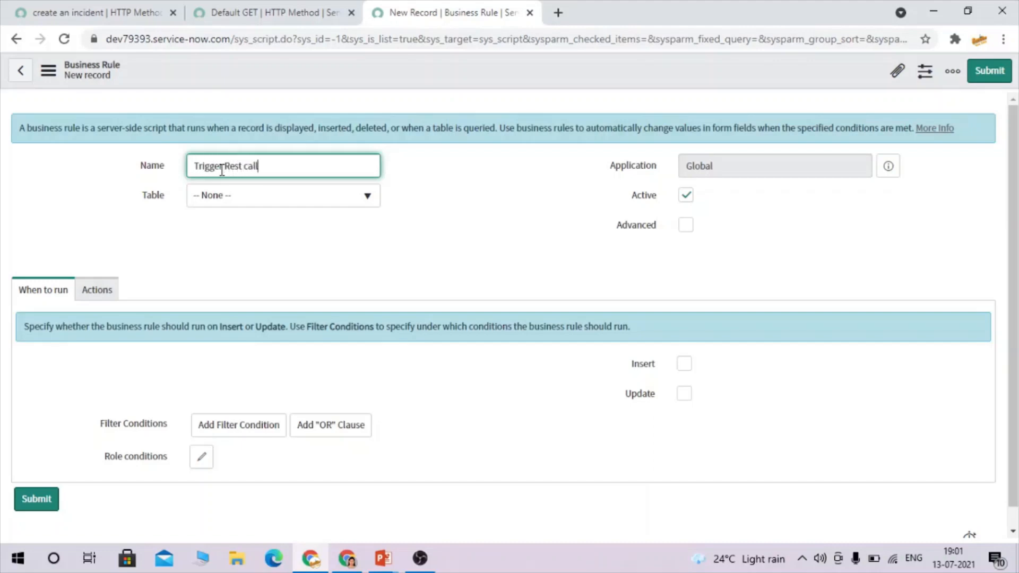
click(270, 208)
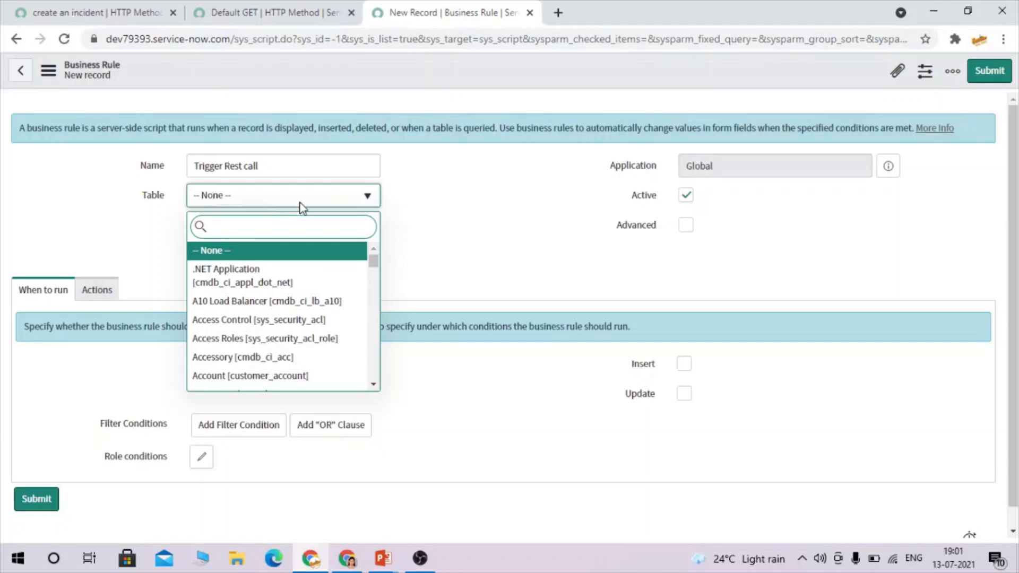
text(inciden)
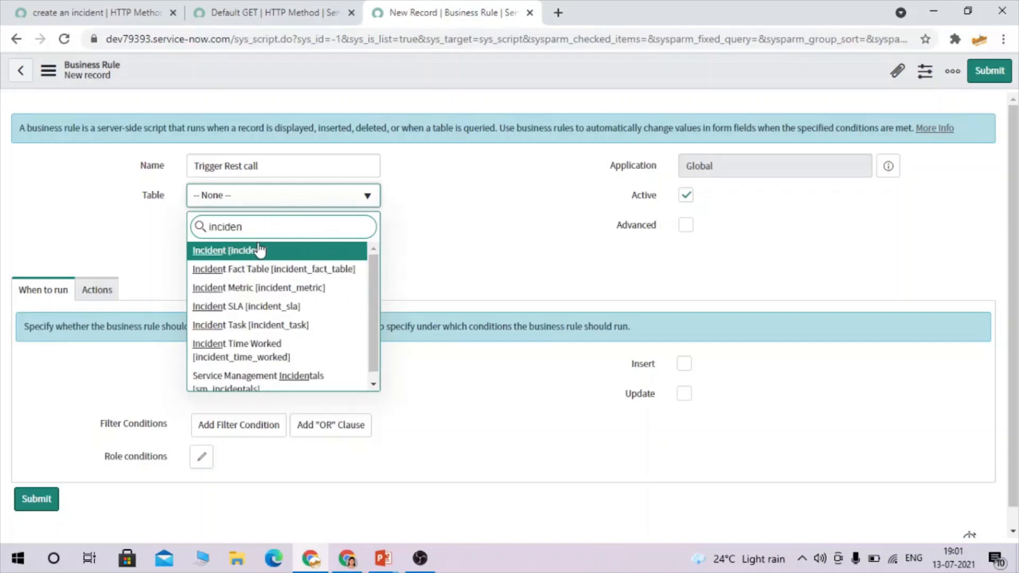
click(260, 252)
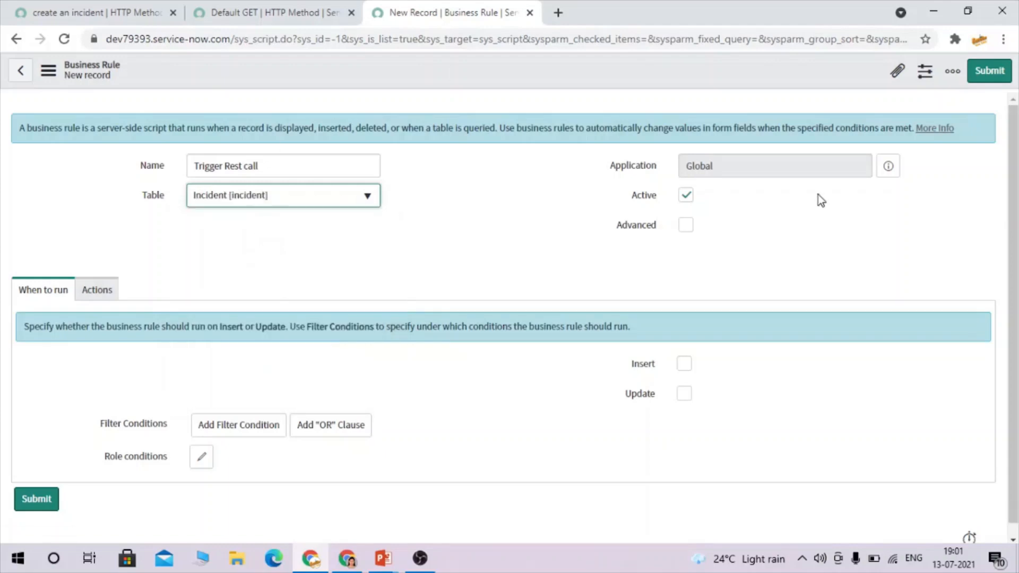
click(694, 232)
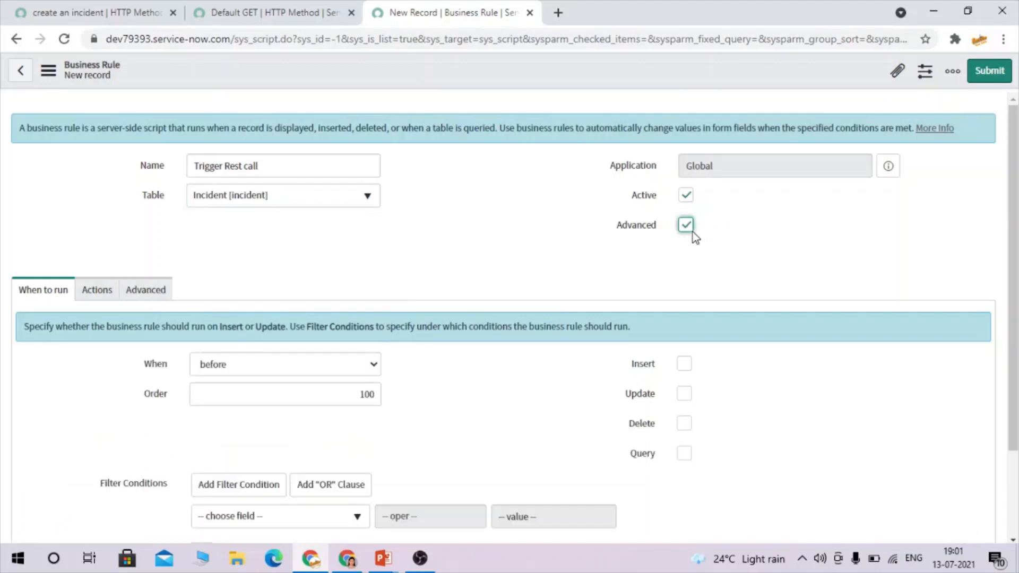
click(204, 298)
click(215, 343)
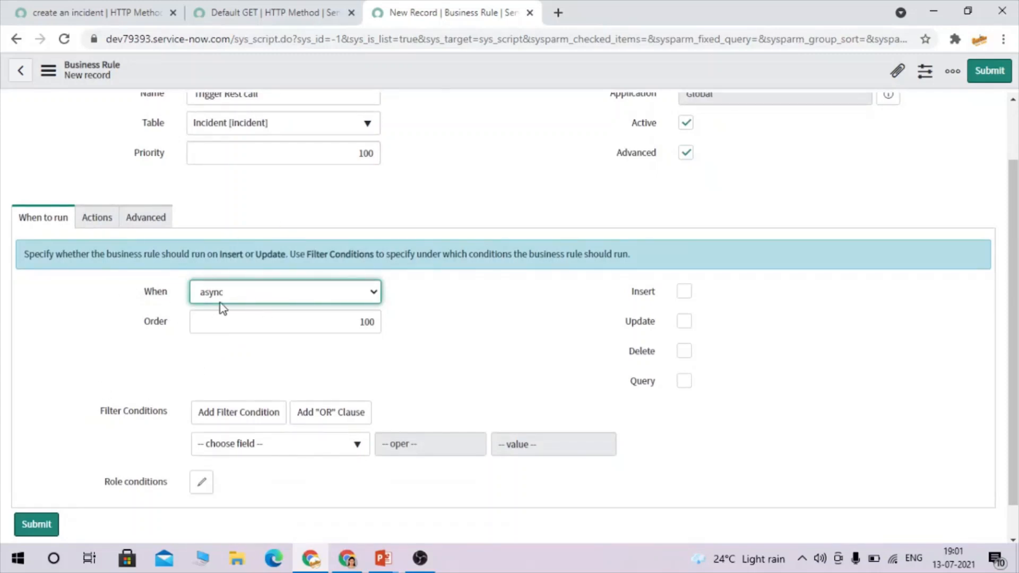
click(686, 292)
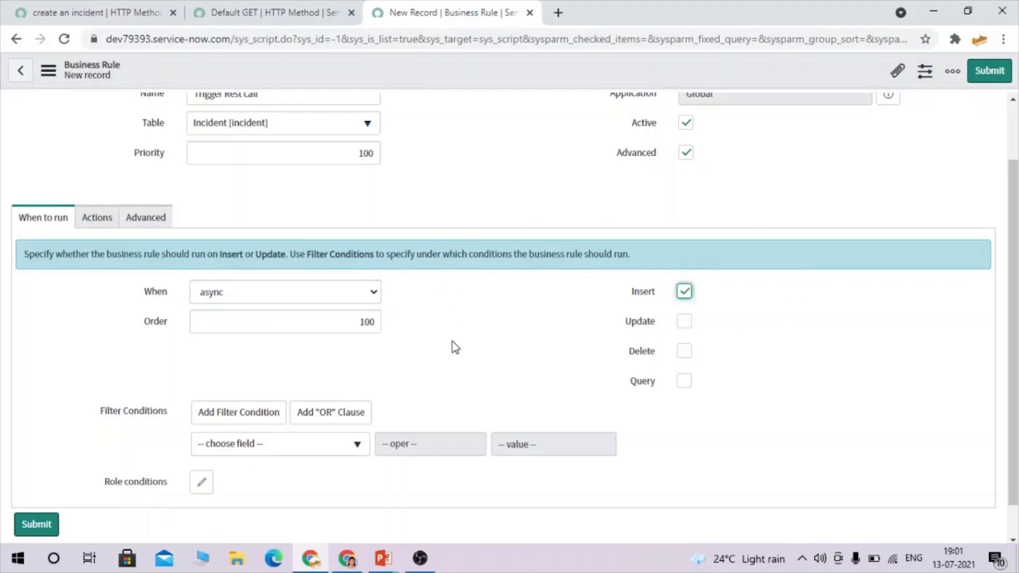
scroll(455, 348, down, 1)
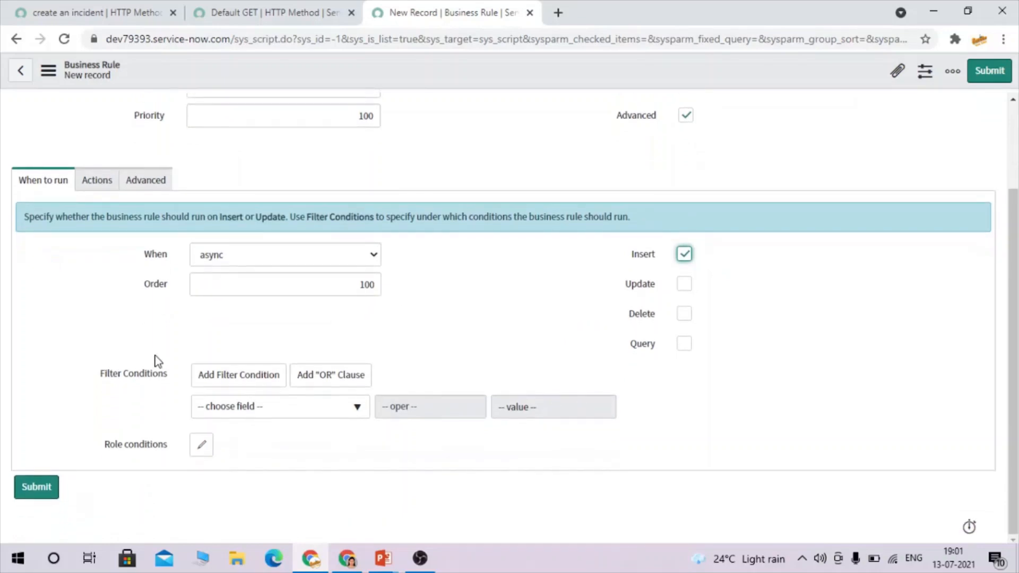
drag(93, 378, 170, 387)
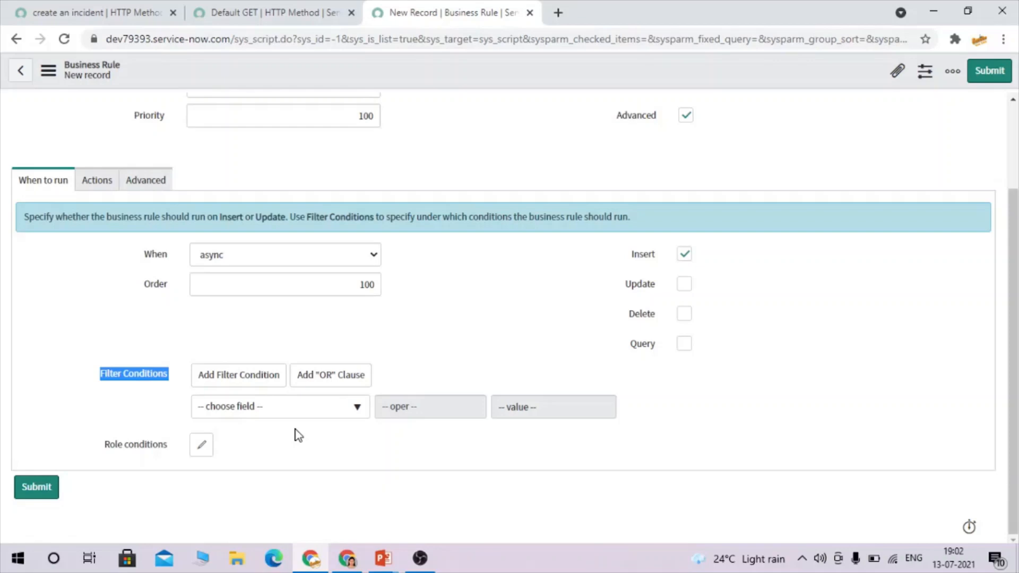
click(402, 373)
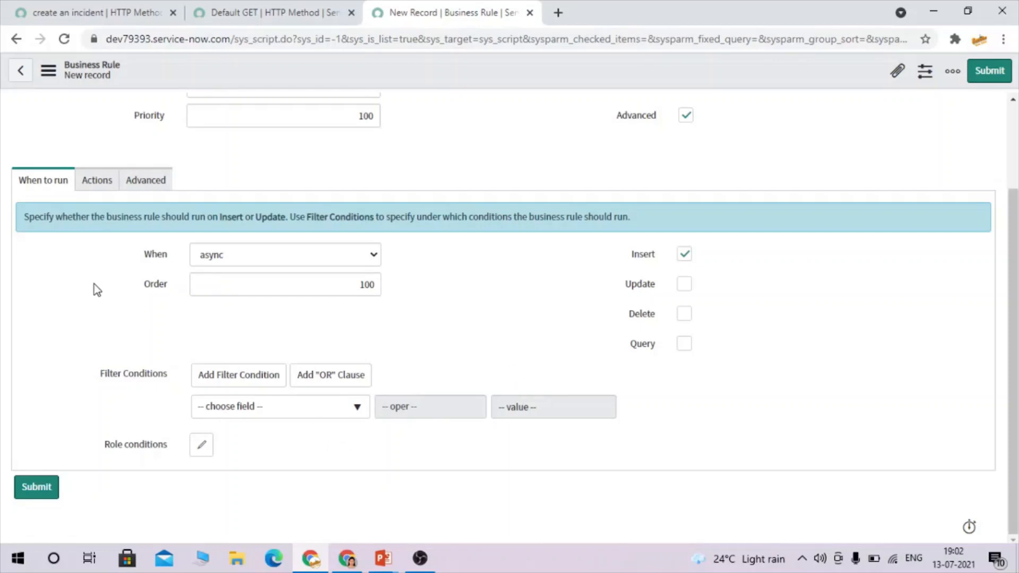
Replace the script's placeholder comment with var request = new sn_ws.RESTMessageV2('', '').
click(149, 179)
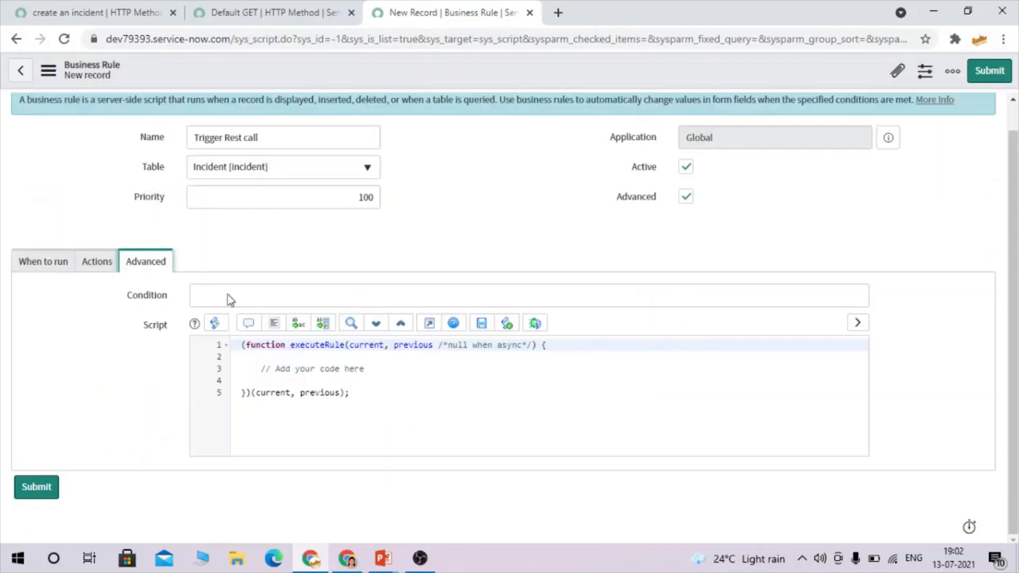
scroll(300, 272, up, 1)
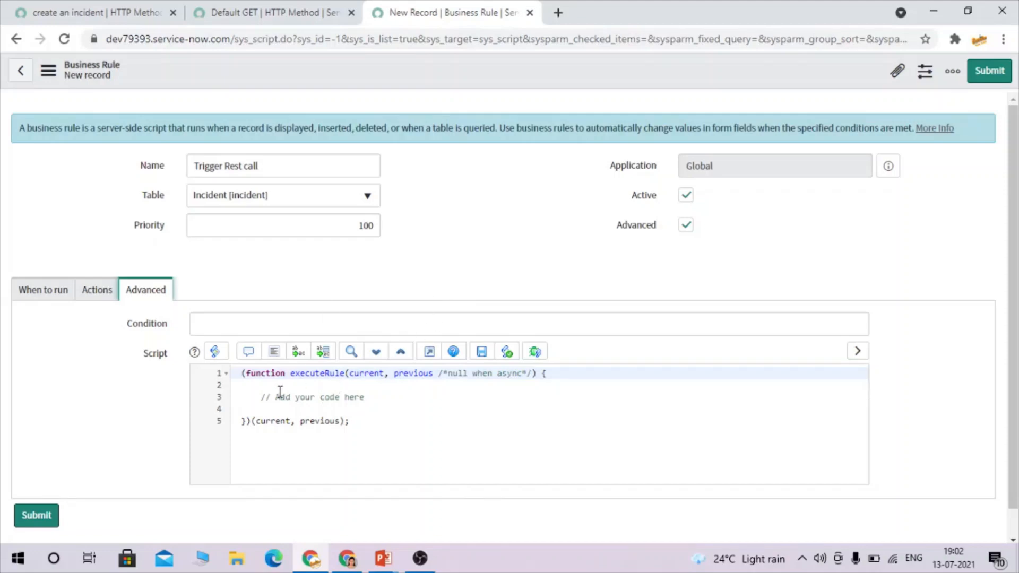
drag(259, 397, 382, 392)
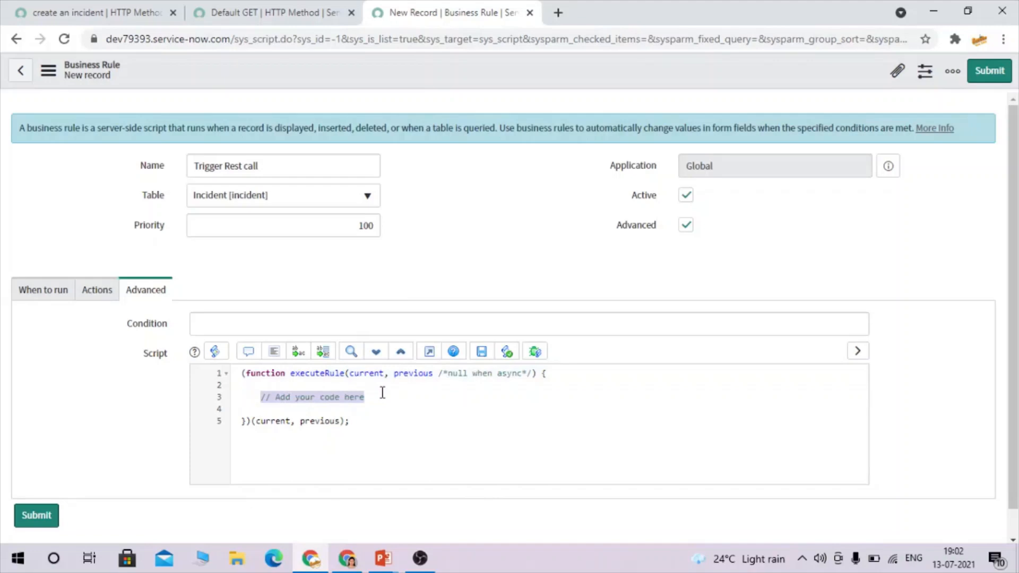
key(BackSpace)
text(var request = new)
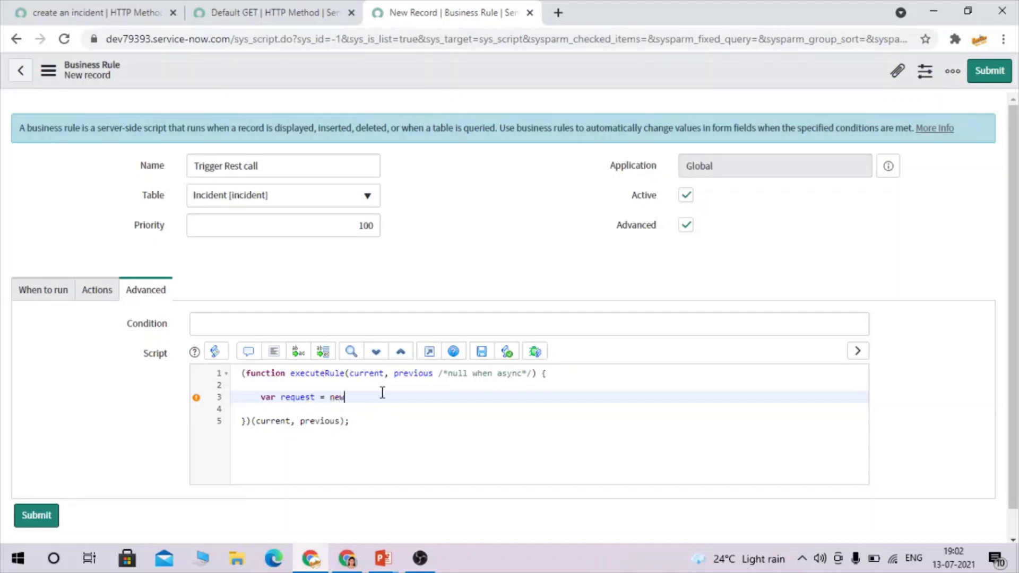
text( sn_ws.)
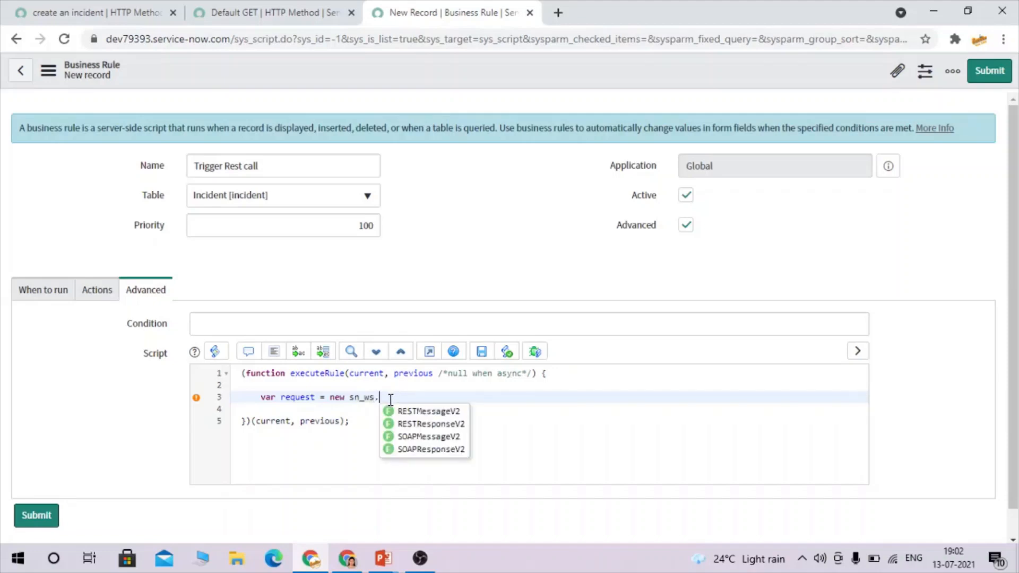
click(439, 414)
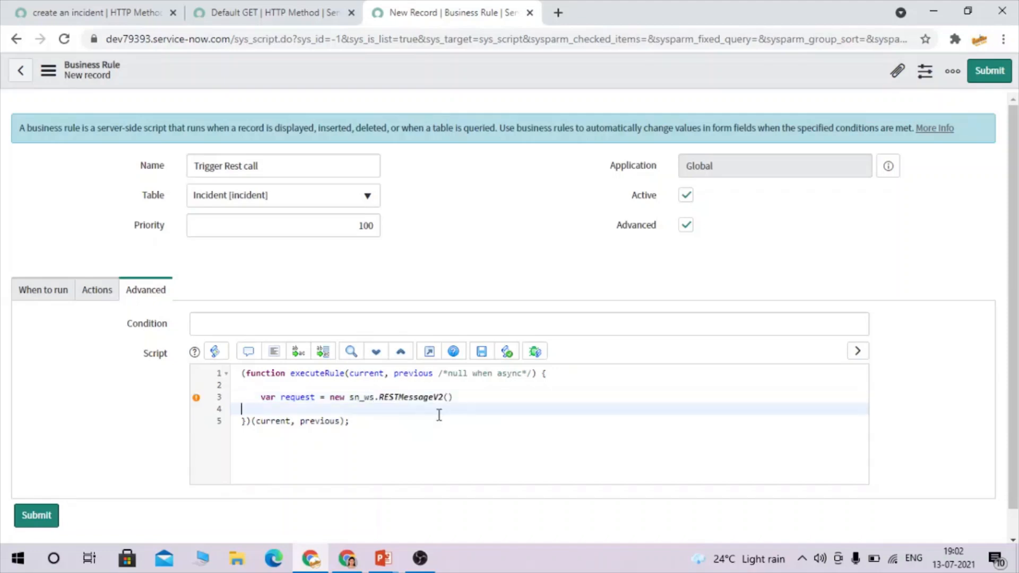
text(('', ''))
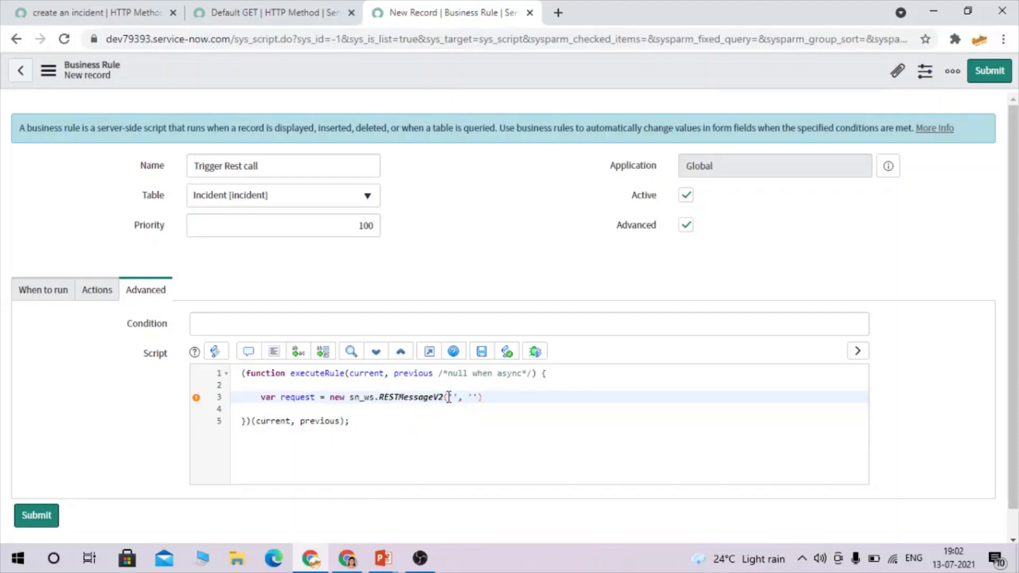
Fill the first RESTMessageV2 argument with the REST message name 'Demo - Rest Integration'.
click(83, 10)
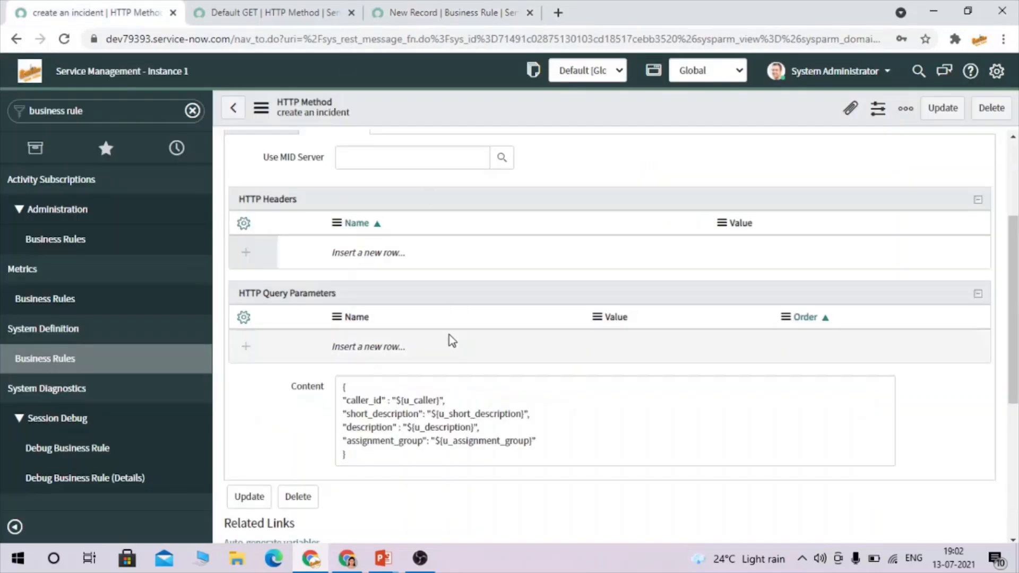
scroll(452, 341, up, 3)
drag(457, 159, 259, 149)
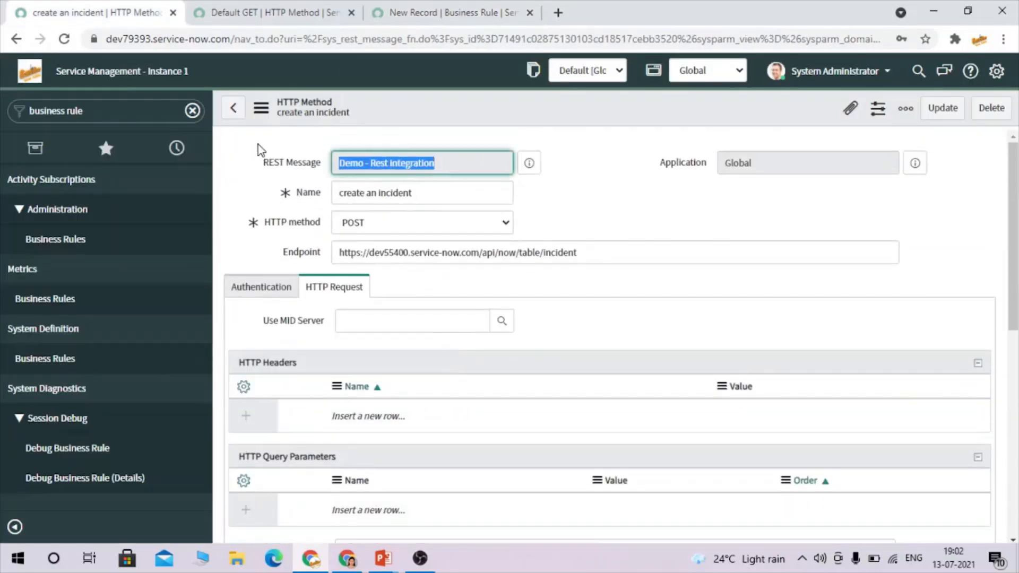
click(428, 10)
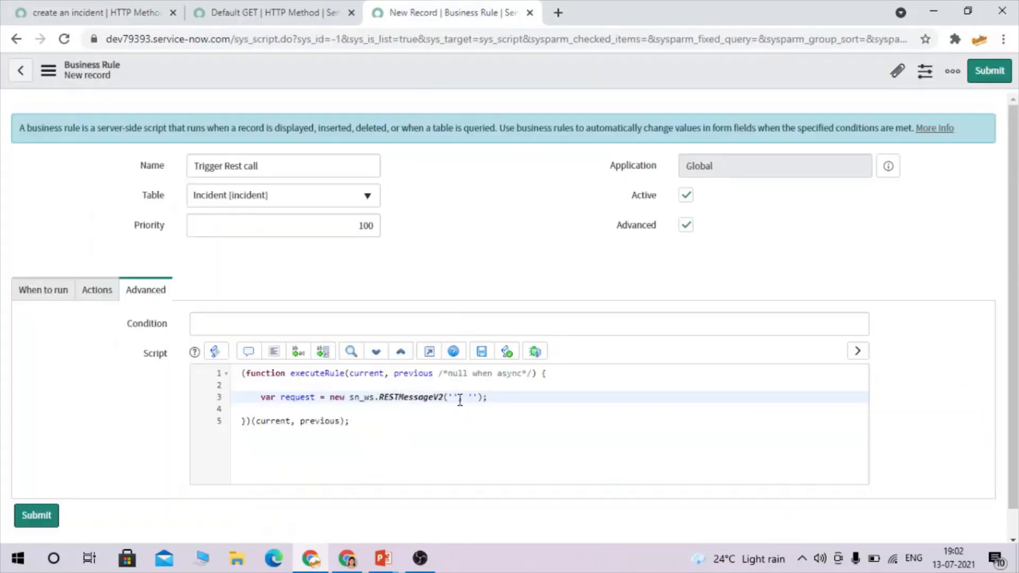
text(Demo - Rest Integration)
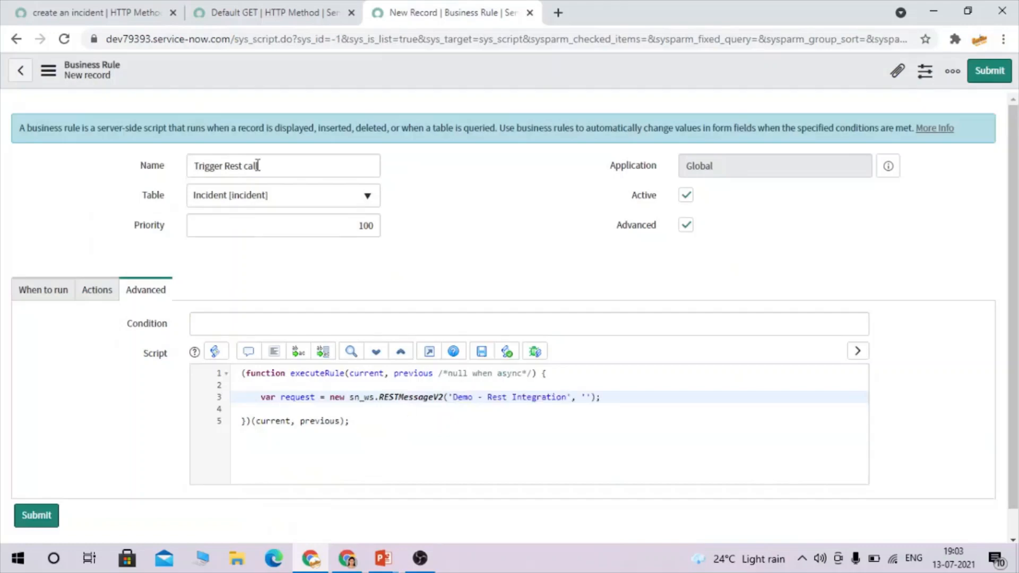
Fill the second argument with the HTTP method name 'create an incident'.
click(64, 11)
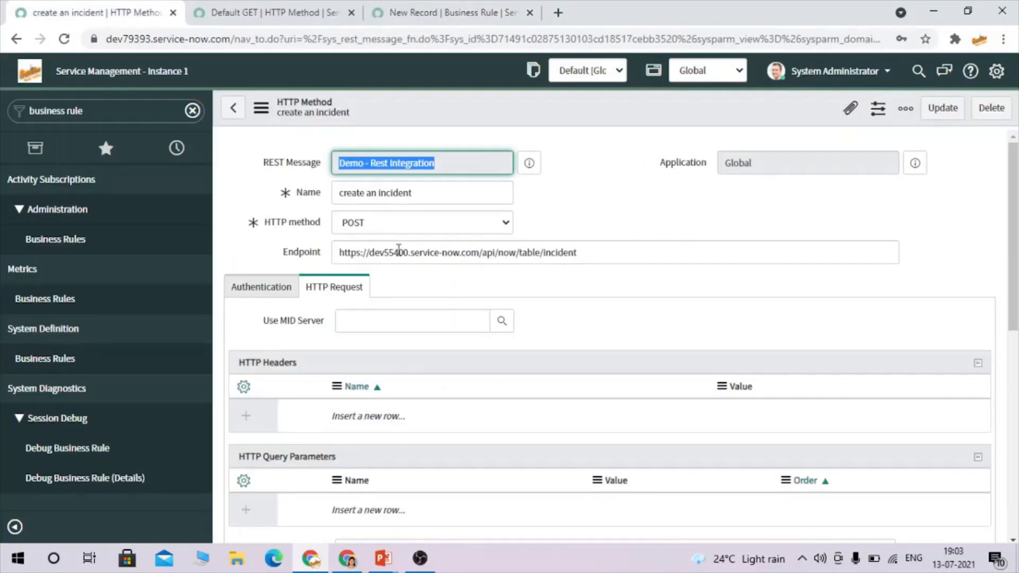
drag(436, 193, 237, 196)
key(ctrl+c)
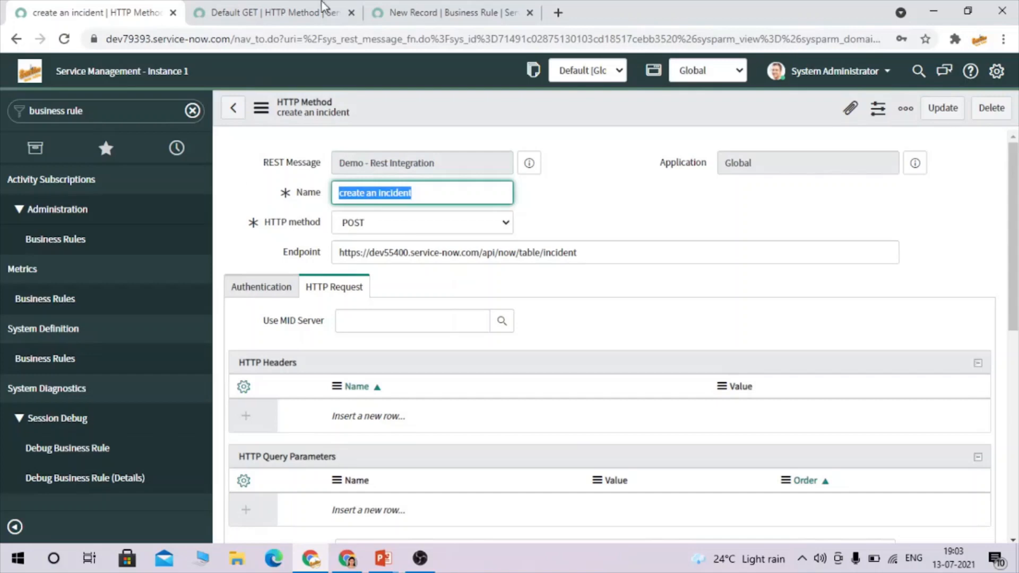
click(428, 12)
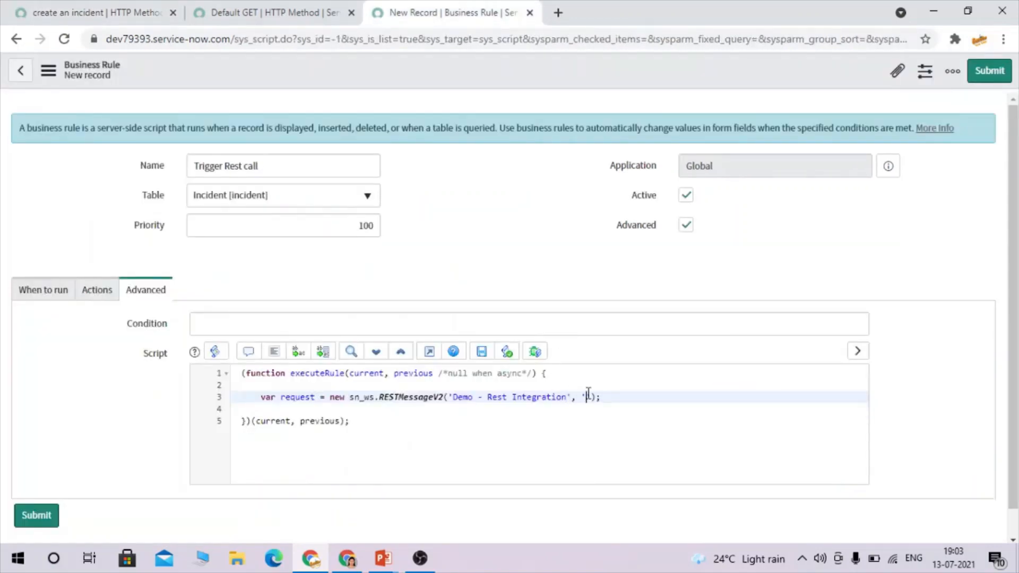
key(ctrl+v)
key(Down)
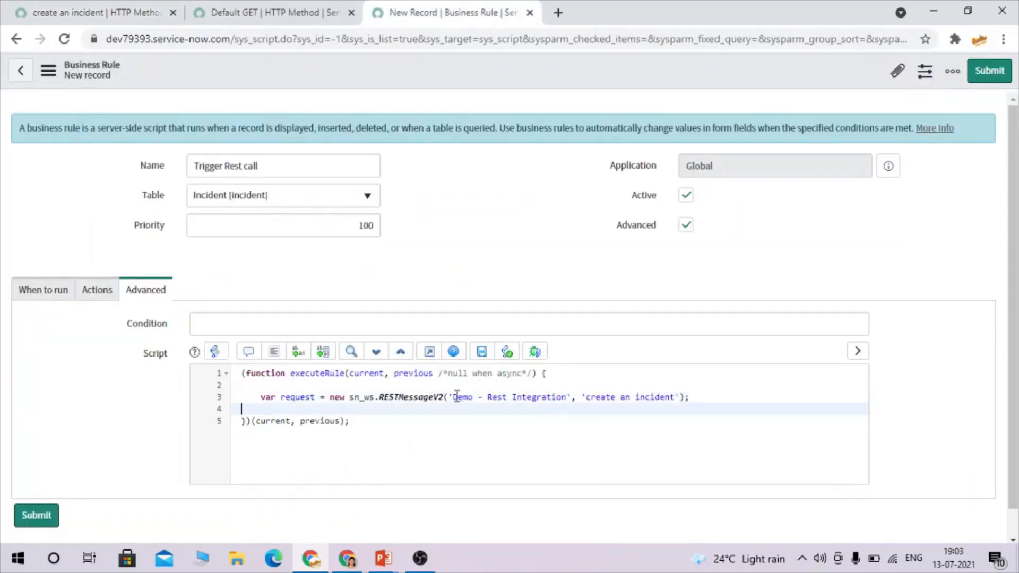
drag(455, 397, 662, 398)
click(526, 388)
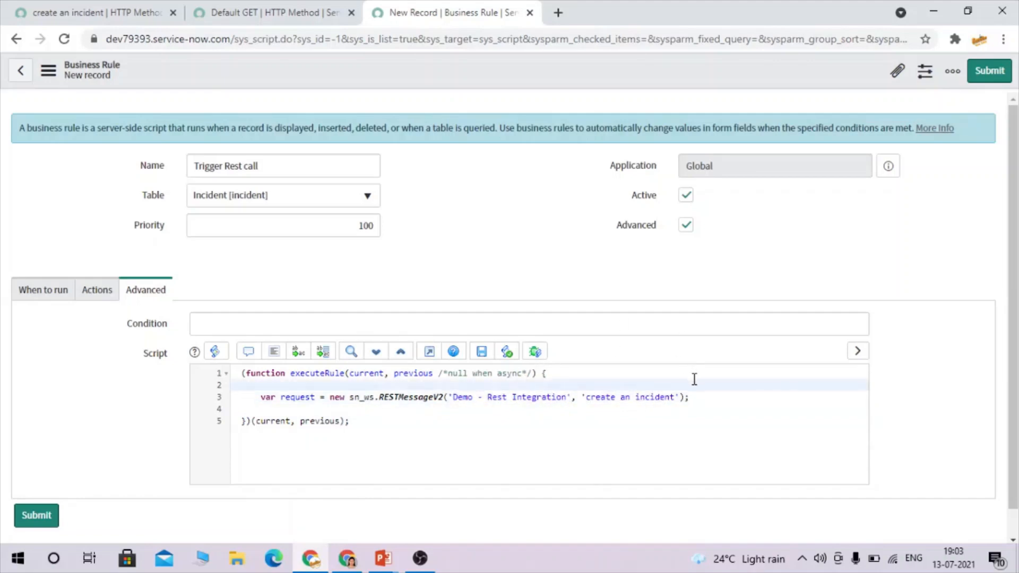
click(707, 397)
Add a new line request.setStringParameterNoEscape('', with an empty first argument.
key(Return)
text(request)
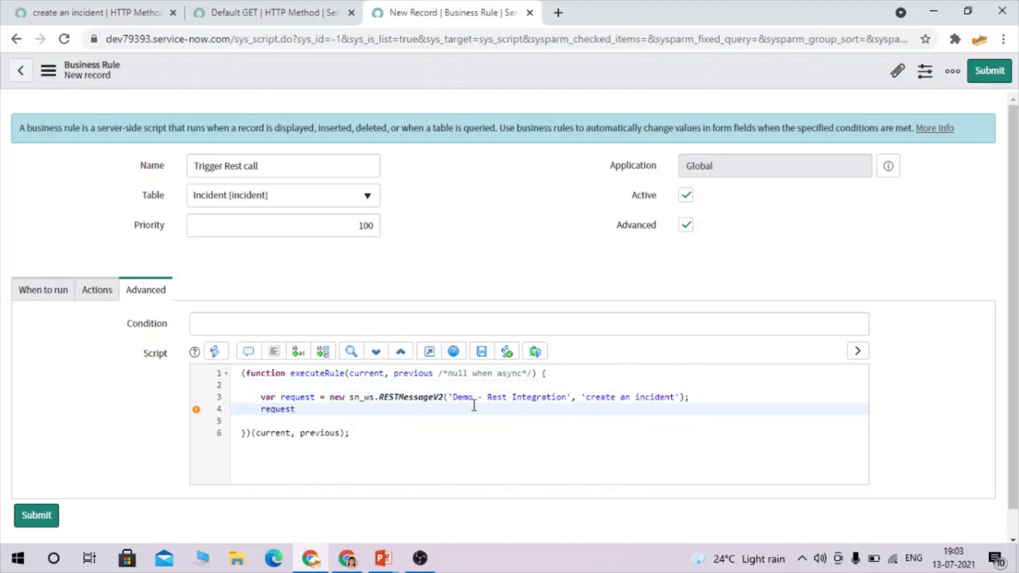
text(.)
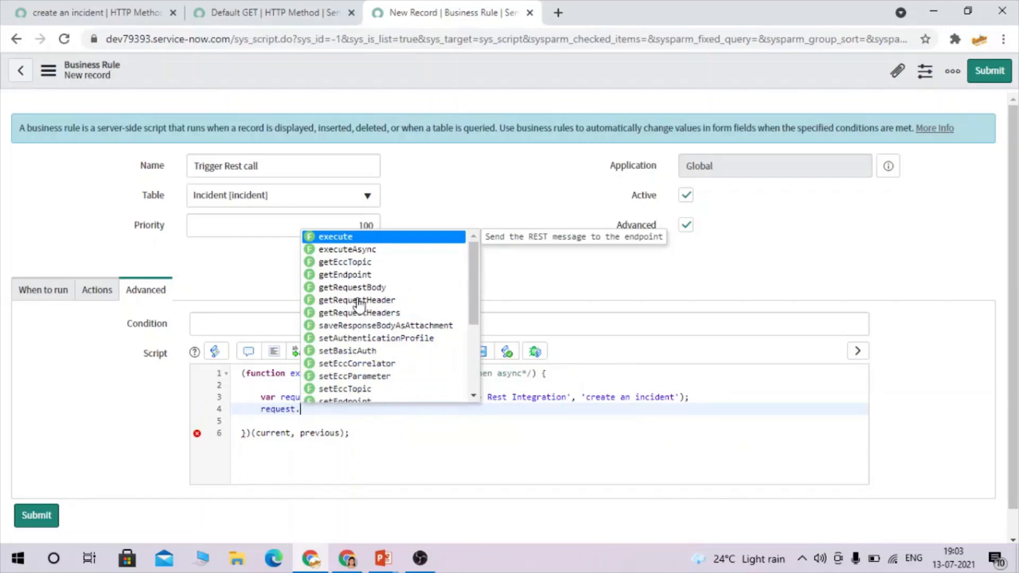
scroll(367, 306, down, 1)
scroll(367, 305, down, 3)
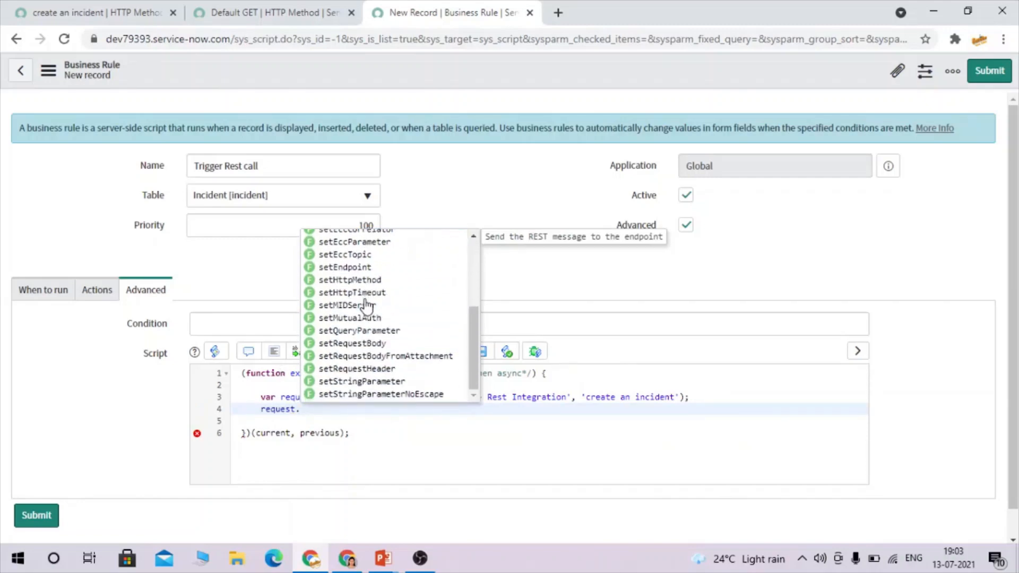
scroll(406, 306, up, 4)
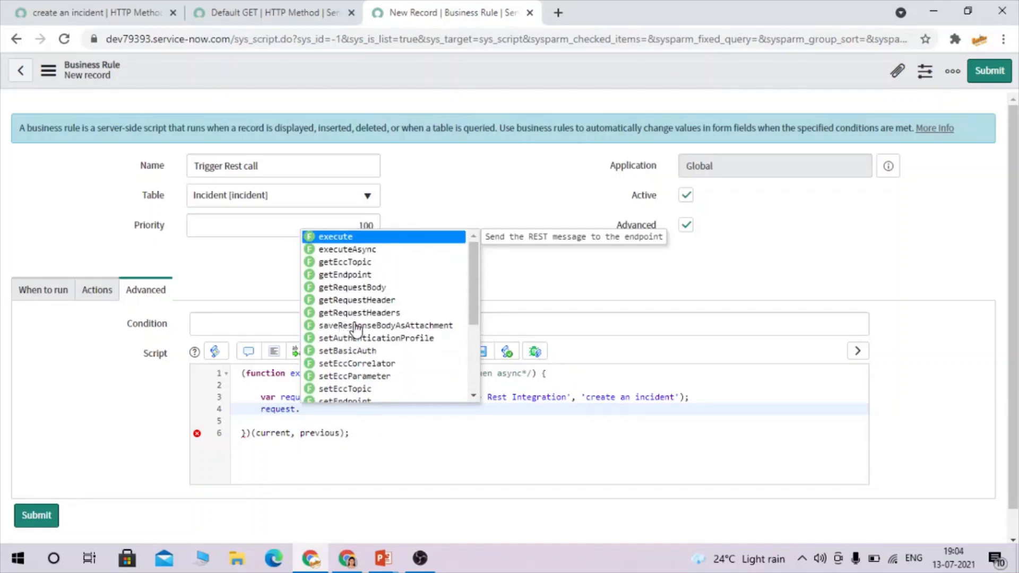
scroll(378, 326, down, 3)
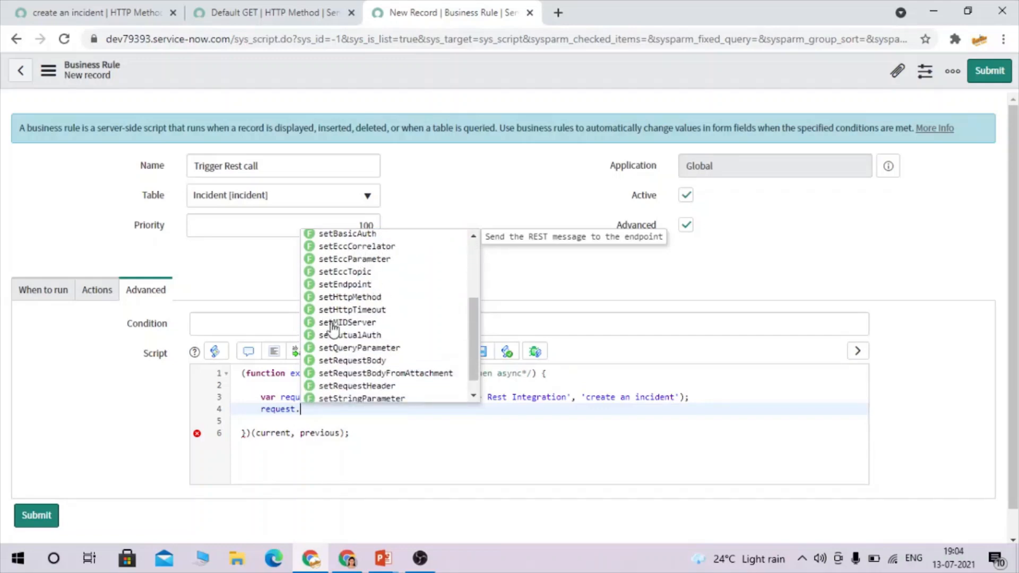
scroll(366, 302, down, 1)
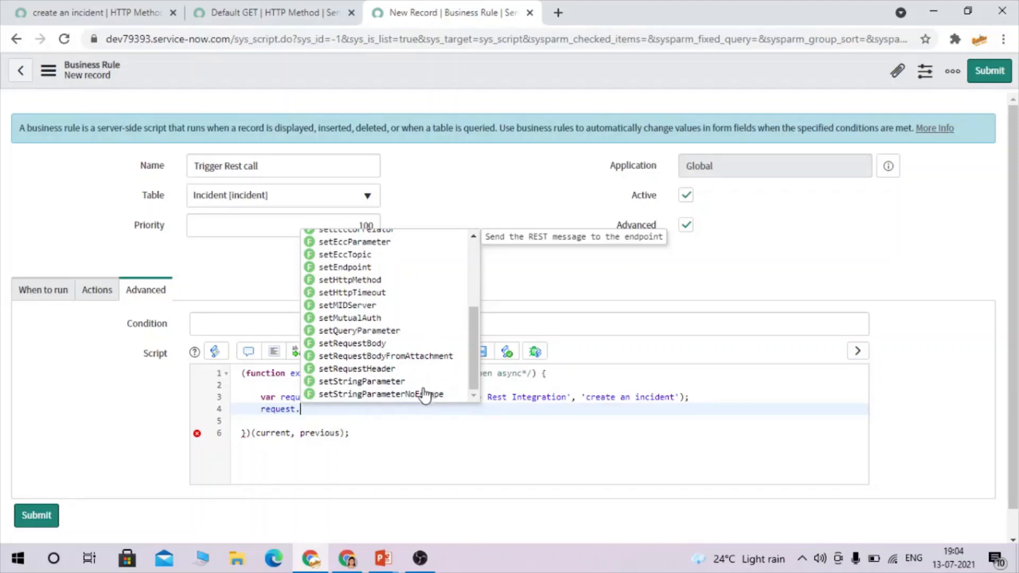
click(408, 394)
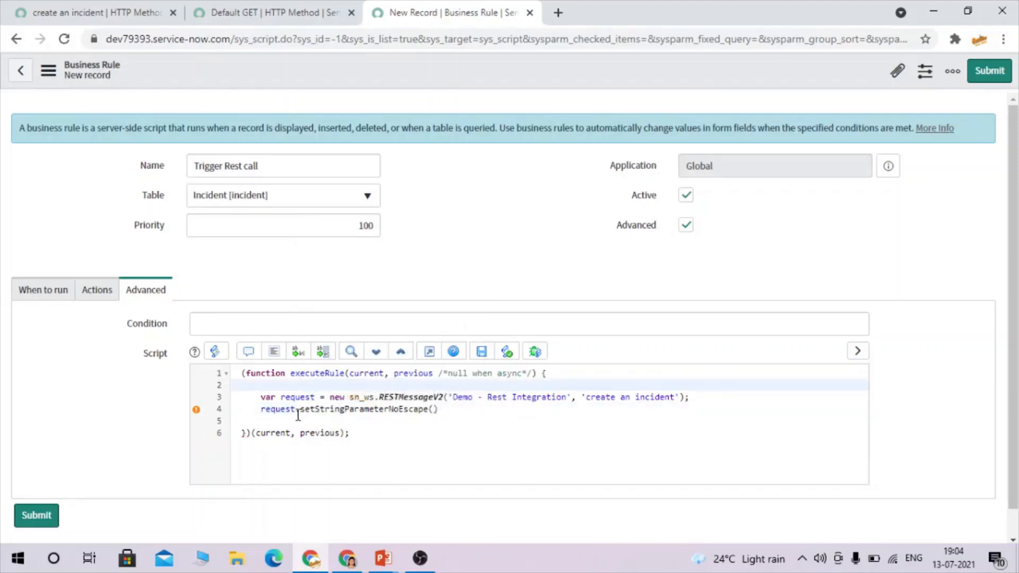
click(436, 410)
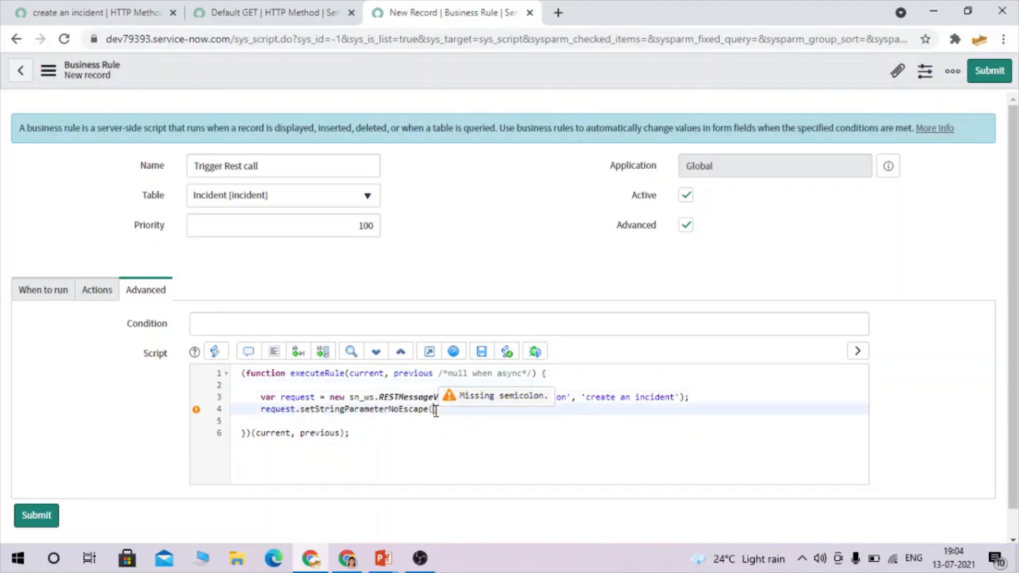
text('',)
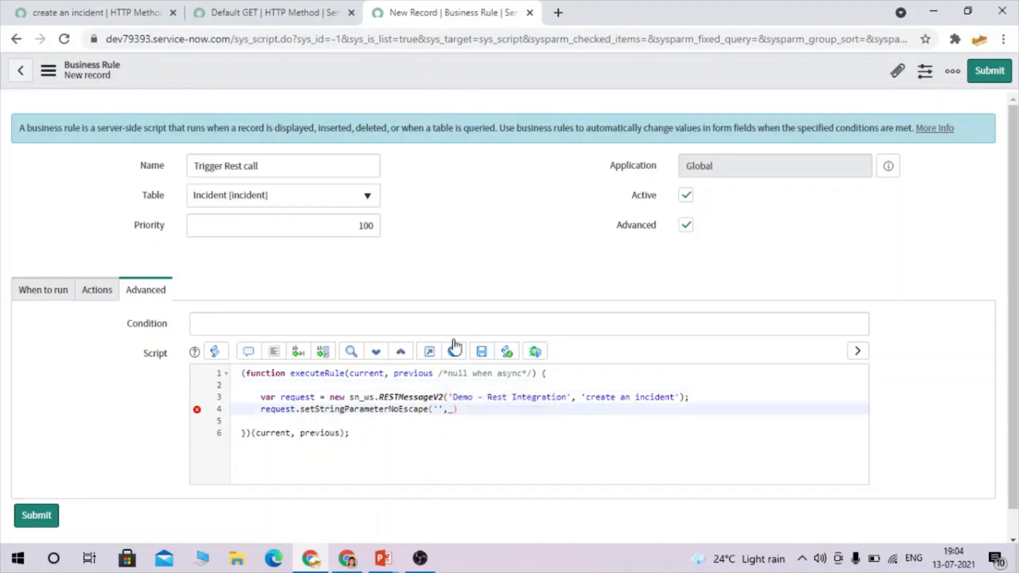
Compare the u_caller variable and caller_id field in the create an incident request body.
click(68, 10)
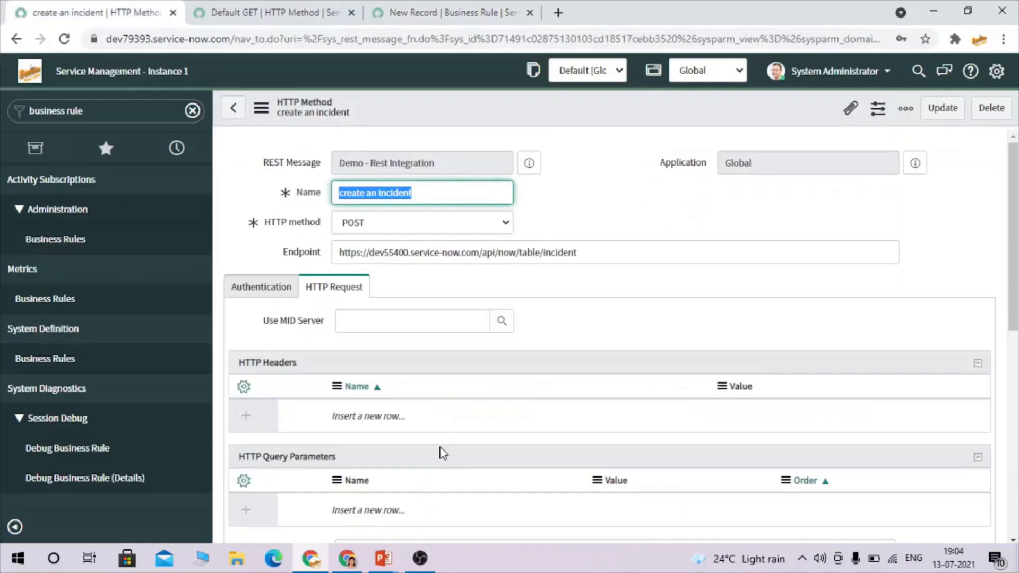
scroll(446, 480, down, 5)
scroll(444, 479, down, 4)
scroll(466, 341, up, 4)
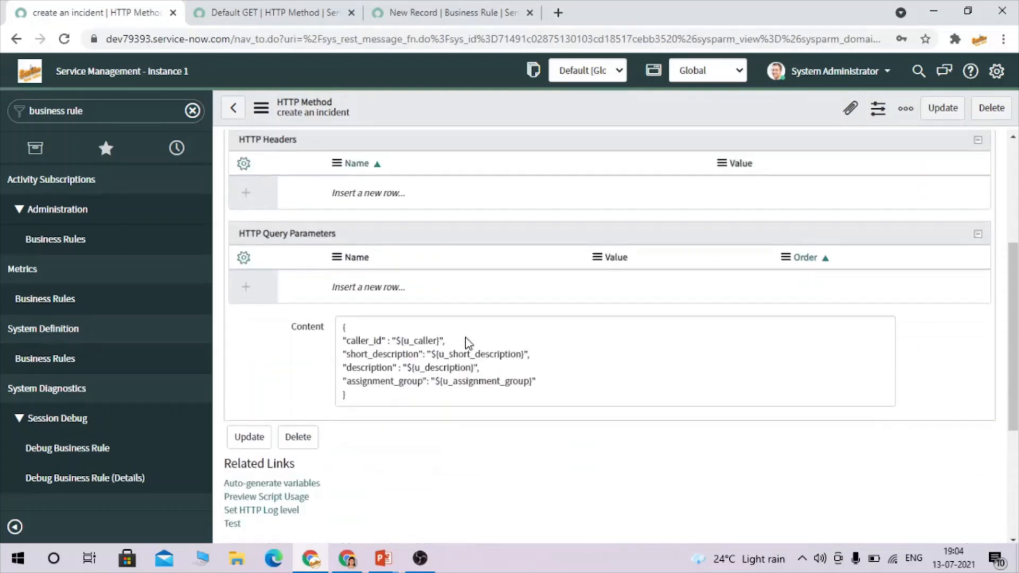
double_click(420, 341)
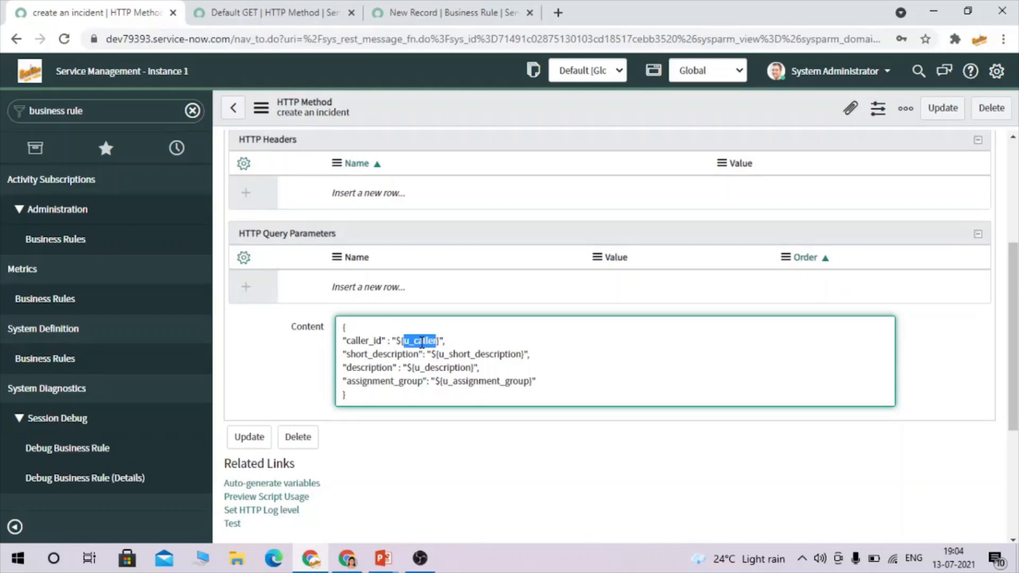
double_click(367, 343)
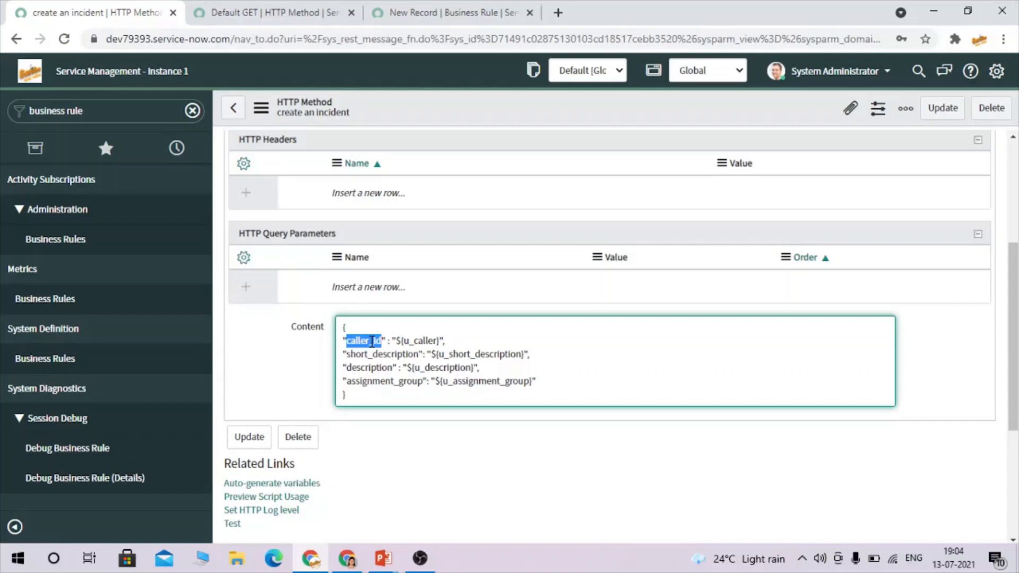
double_click(419, 342)
key(ctrl+c)
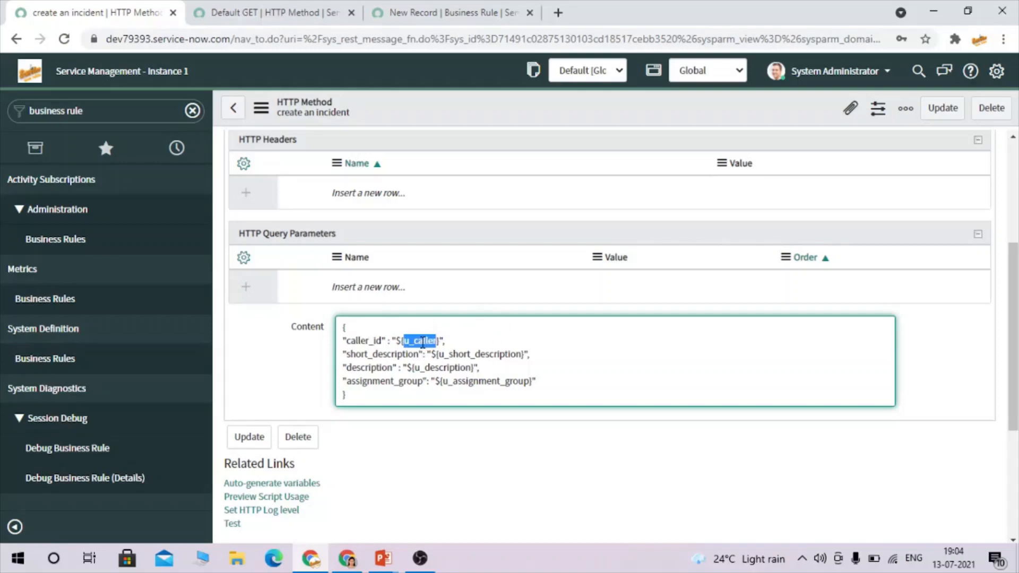
double_click(358, 341)
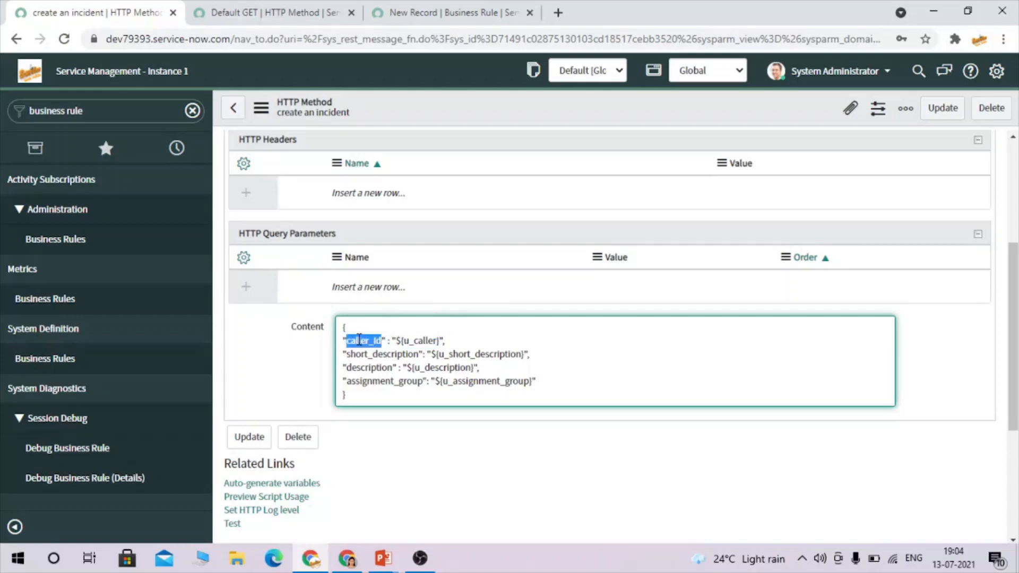
click(460, 5)
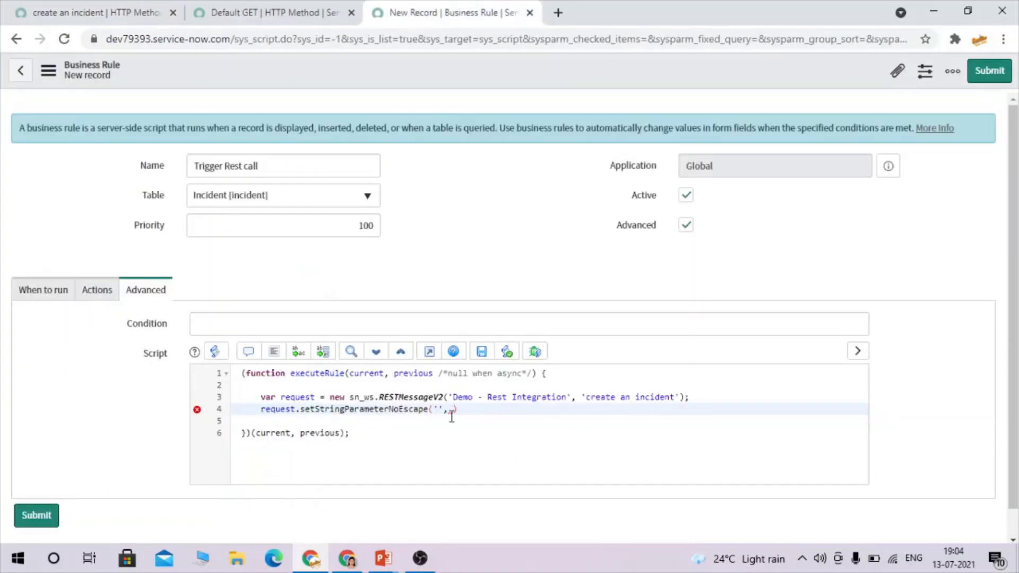
Complete script line 4 as request.setStringParameterNoEscape('u_caller', current.caller_id);.
key(ctrl+v)
text(current.ca)
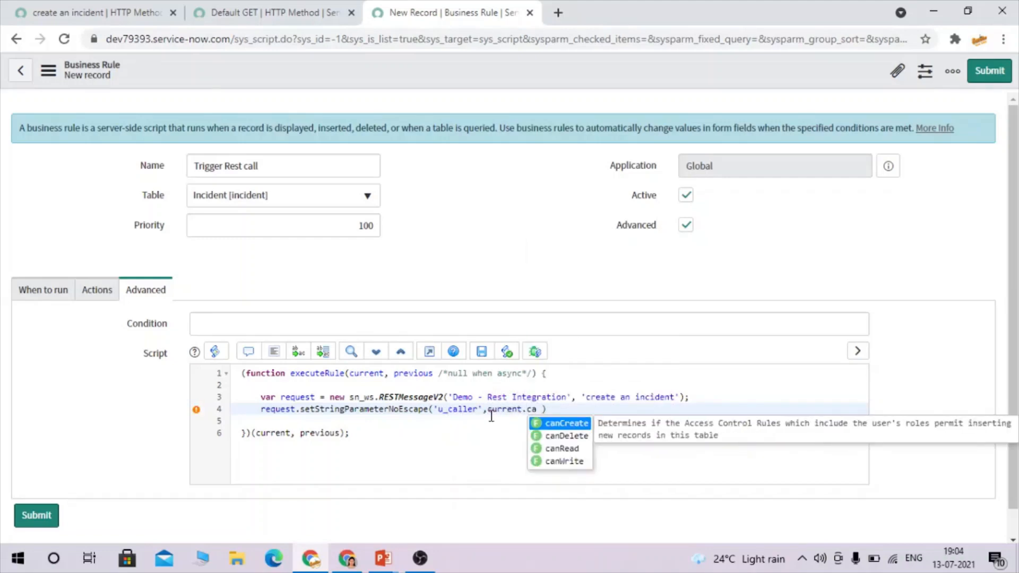
text(ller)
text(_id)
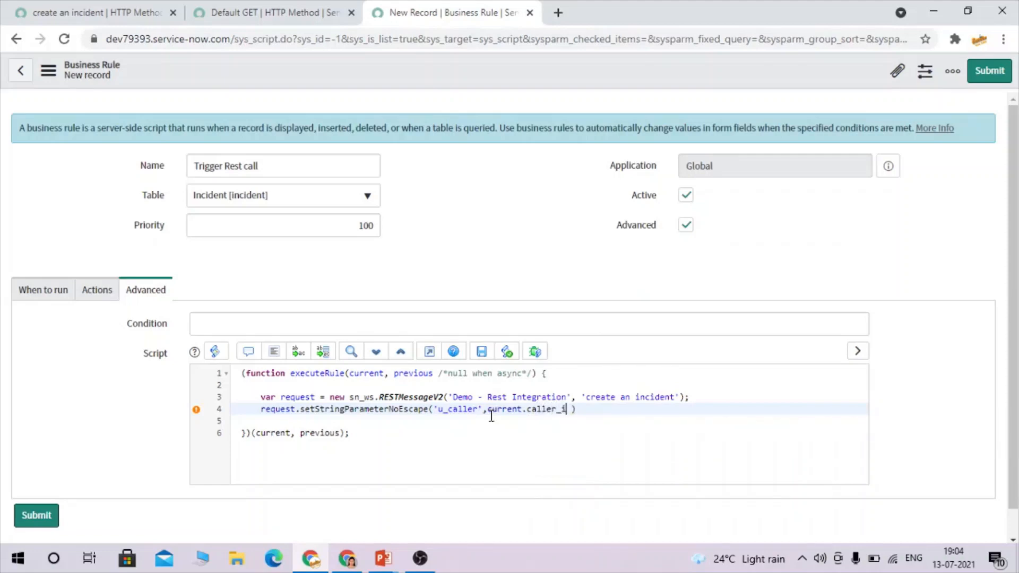
click(595, 412)
text(;)
double_click(556, 411)
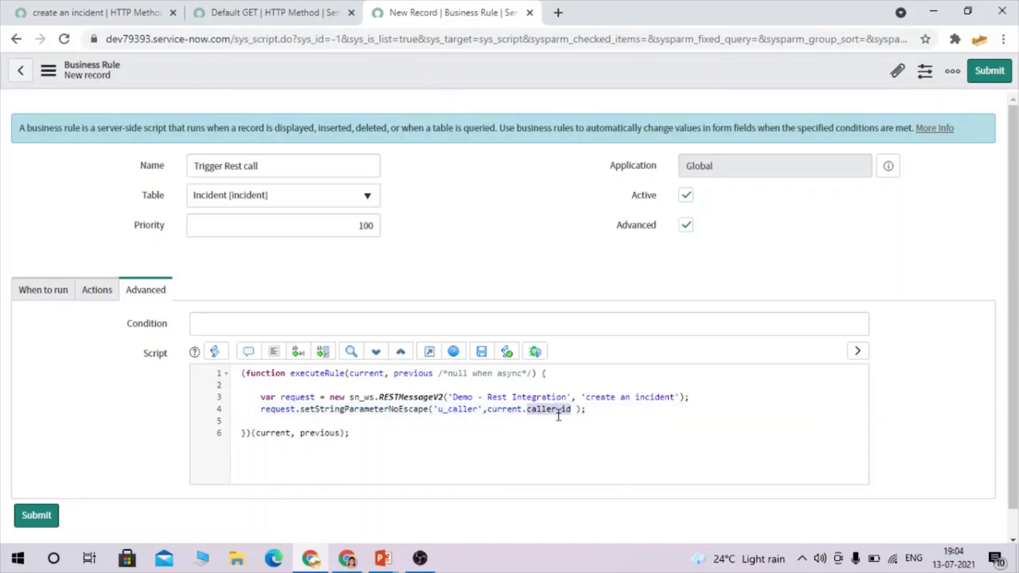
Open the incident list in a new tab using the incident.LIST navigator shortcut.
click(114, 12)
click(122, 113)
text(in)
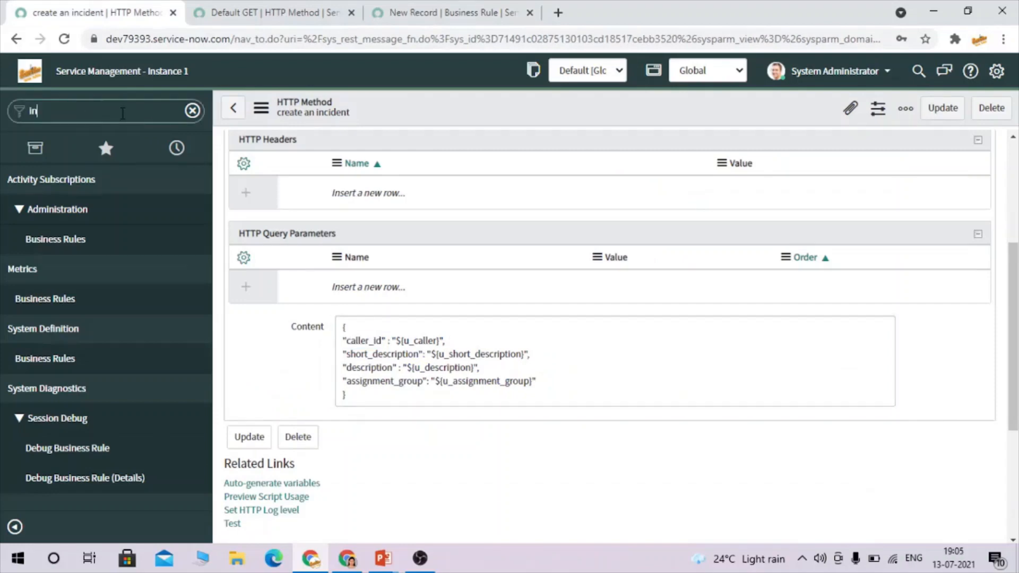
text(cident.L)
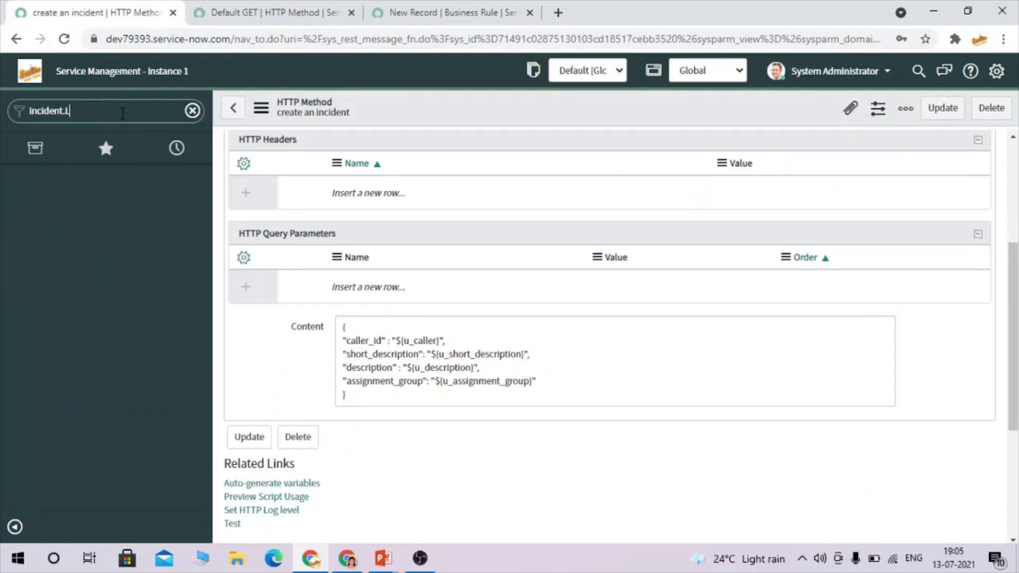
text(IST)
key(Return)
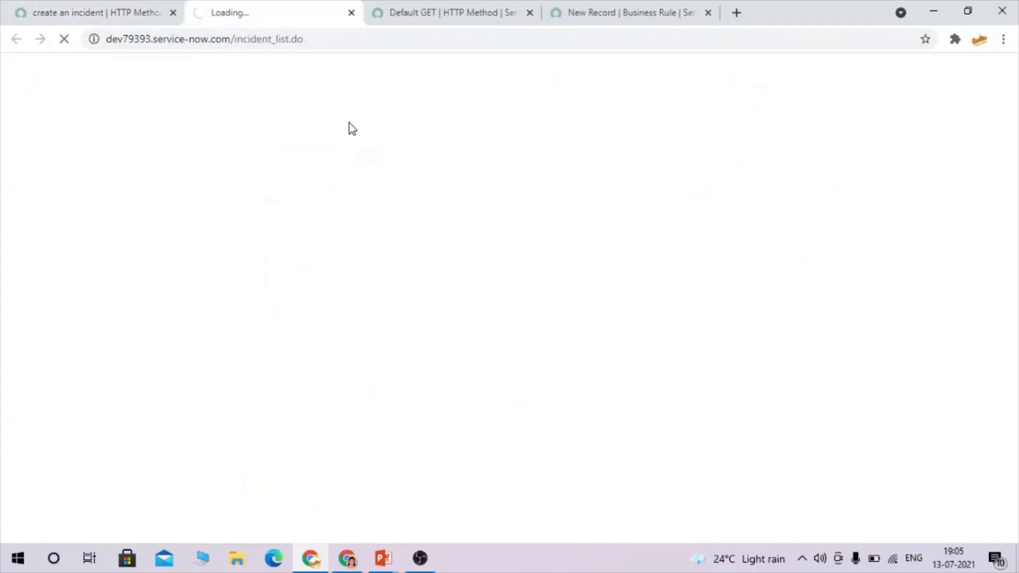
click(546, 8)
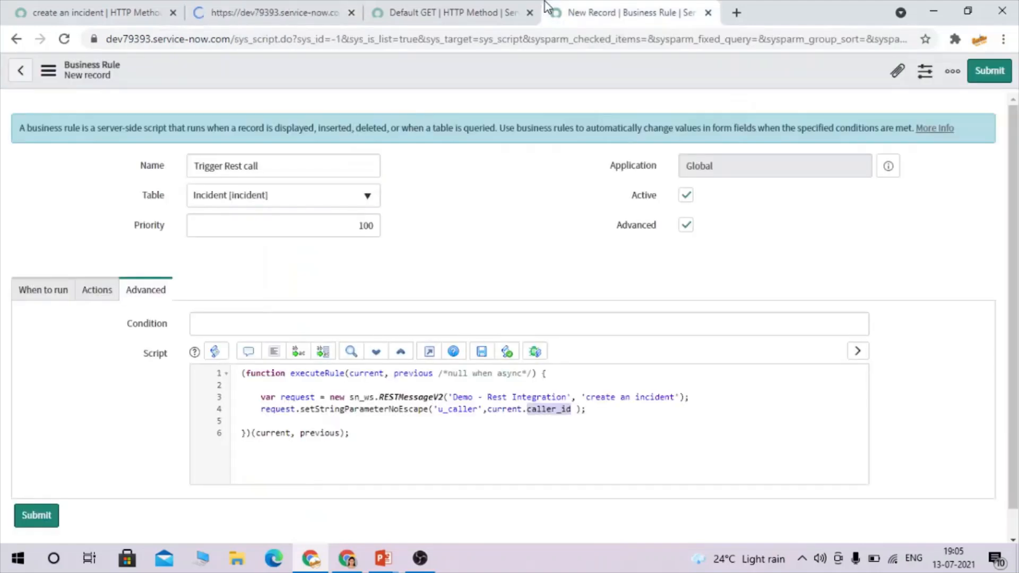
Select current.caller_id in script line 4 and open incident INC0000046 in a new tab.
click(489, 413)
drag(489, 413, 572, 413)
click(285, 8)
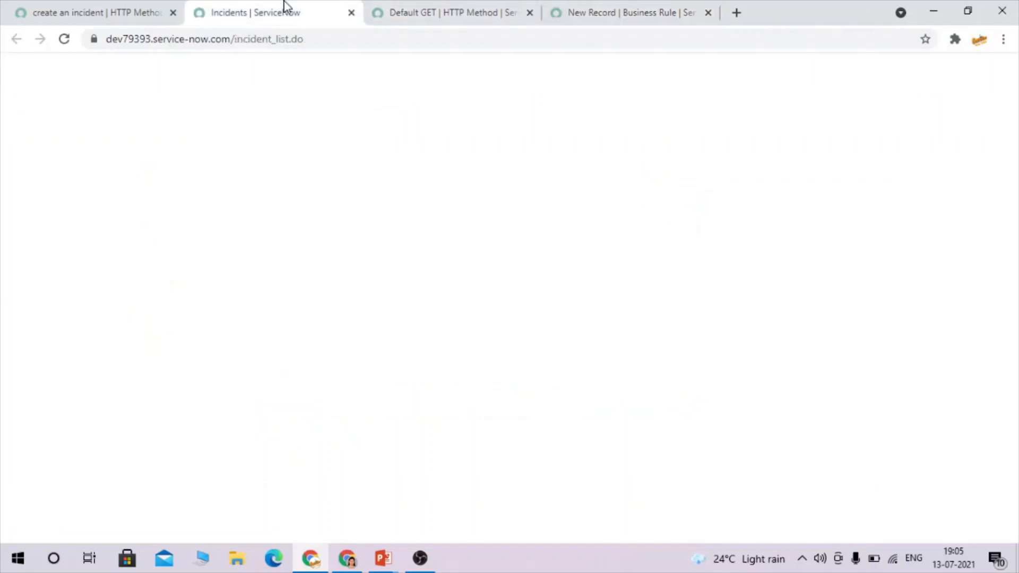
middle_click(121, 188)
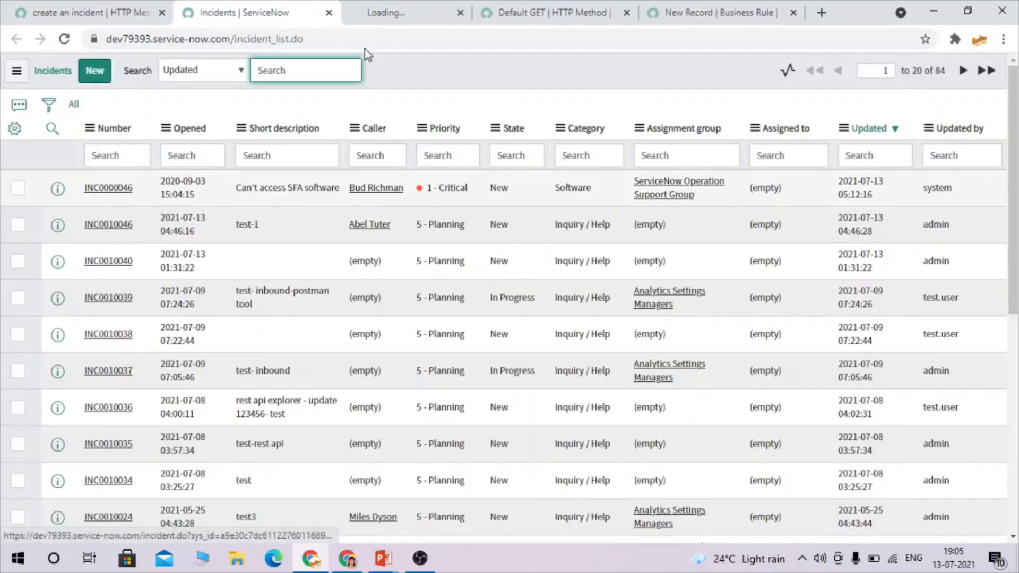
click(425, 9)
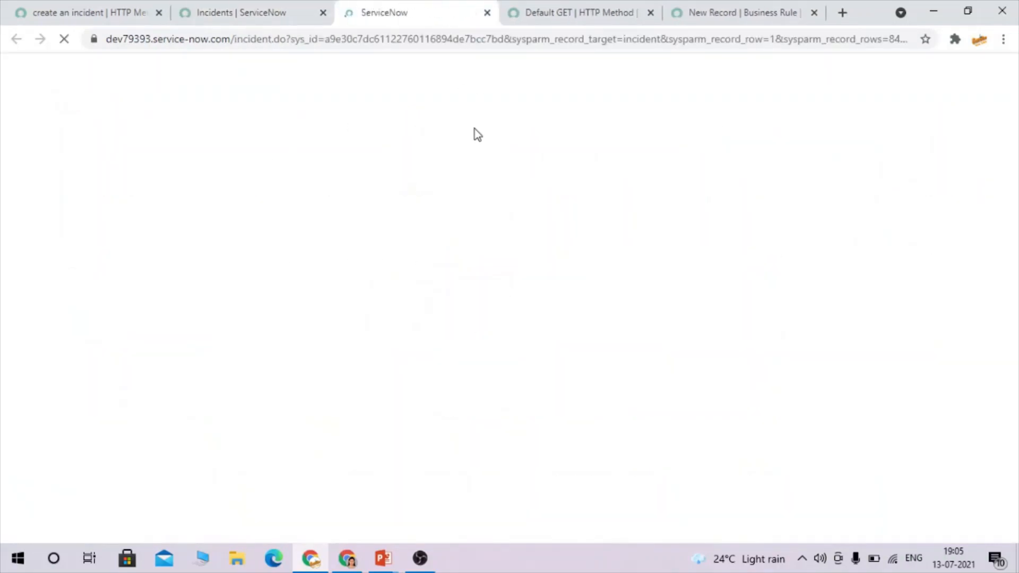
Cross-check caller_id and u_caller between the request body and the rule script.
click(34, 9)
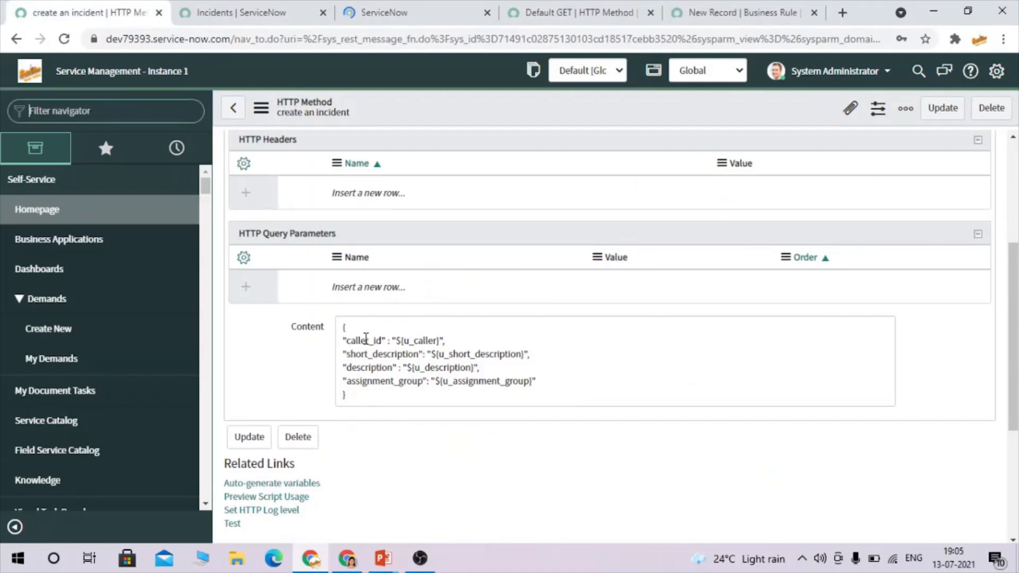
double_click(364, 341)
double_click(422, 340)
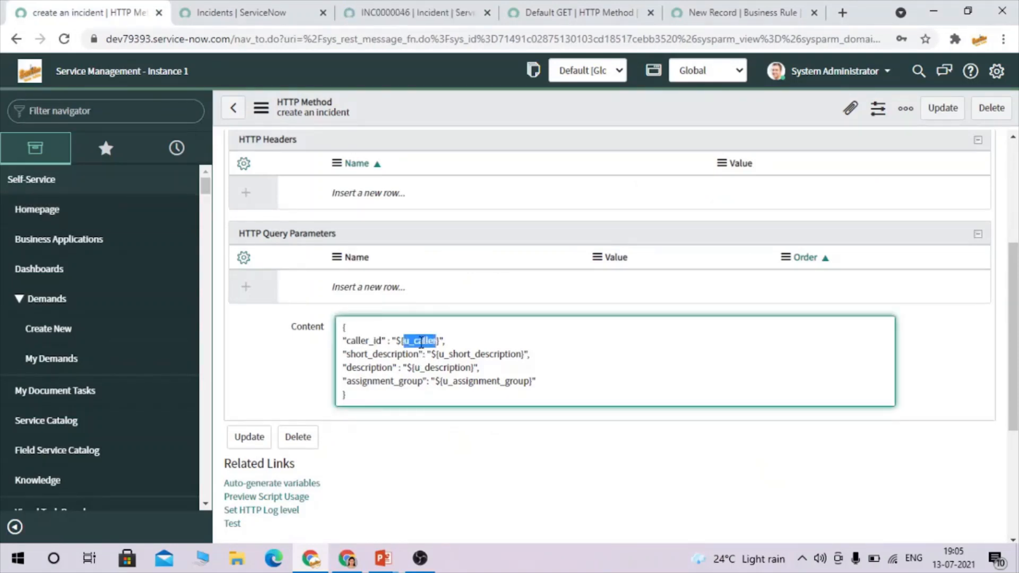
click(714, 15)
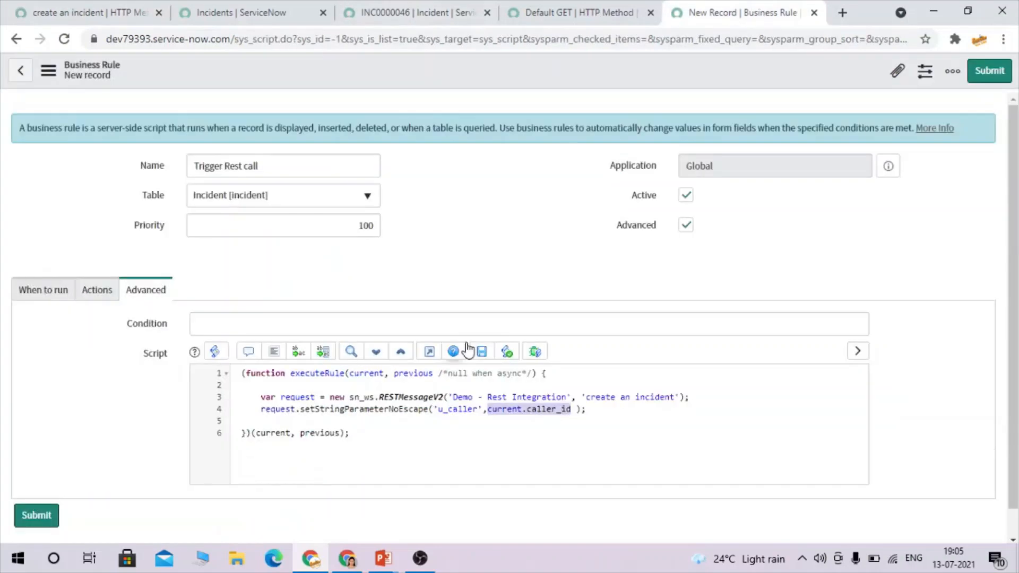
double_click(457, 409)
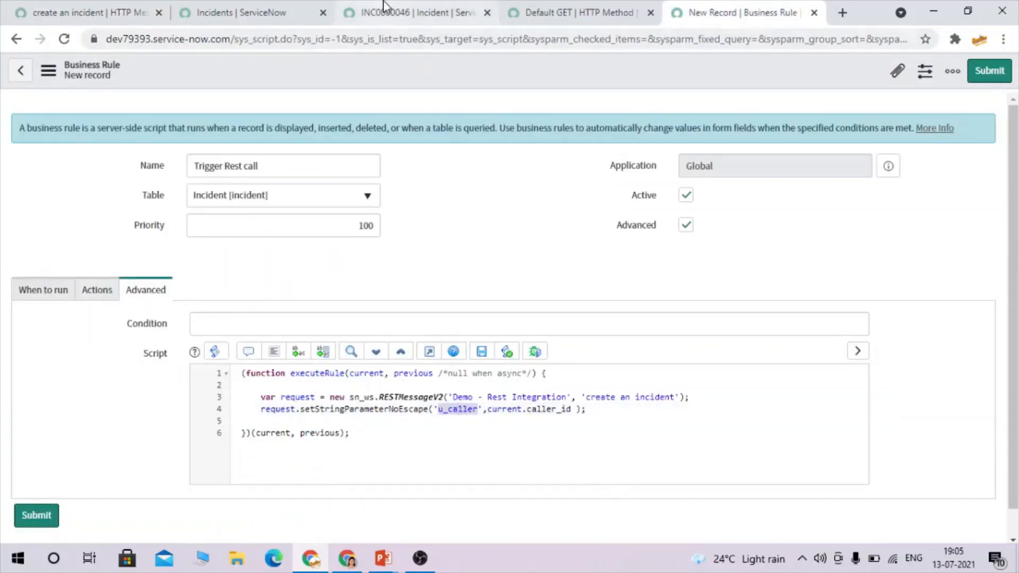
Check incident INC0000046's Caller field against the caller_id reference in the script.
click(403, 12)
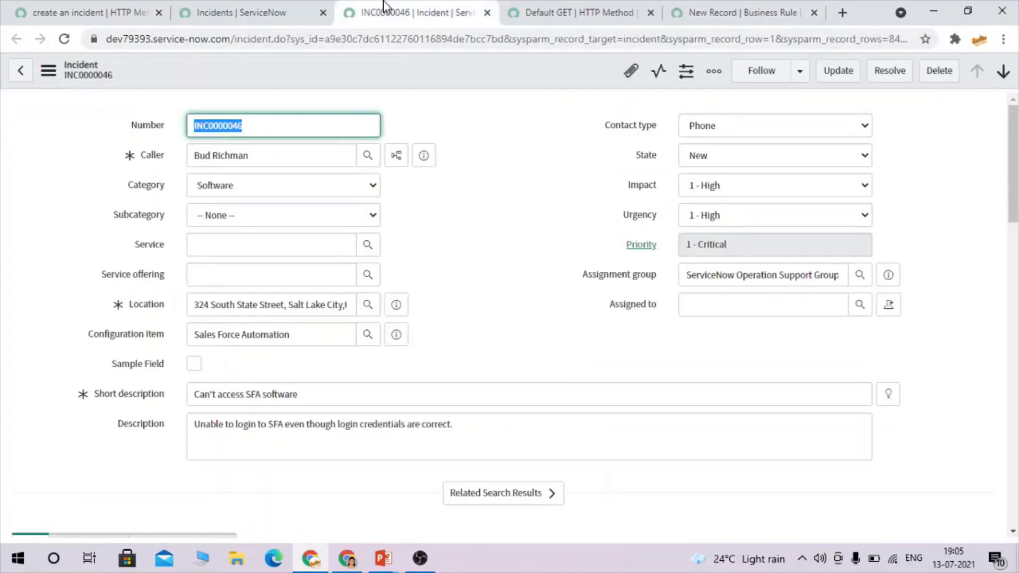
click(153, 161)
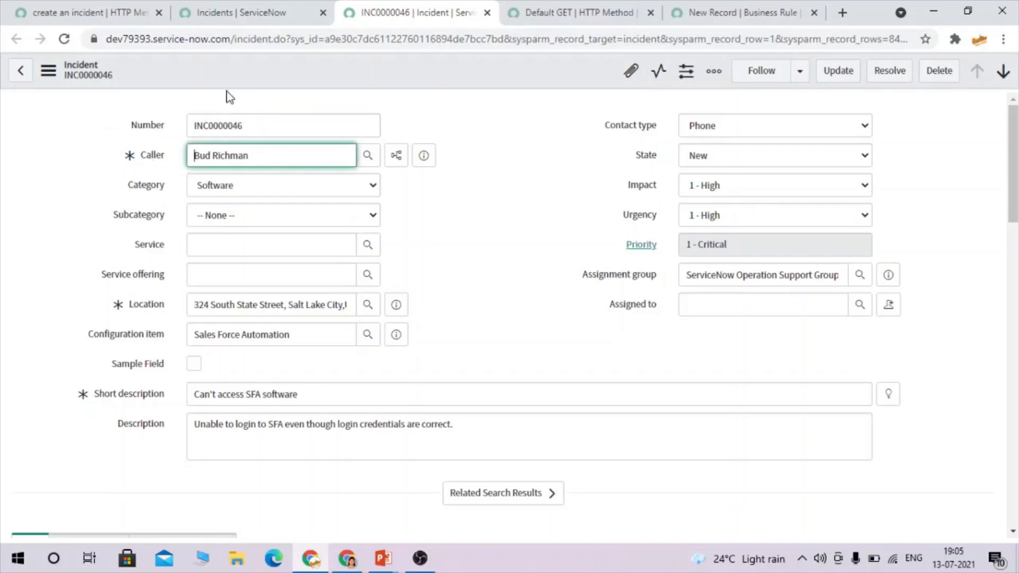
click(742, 12)
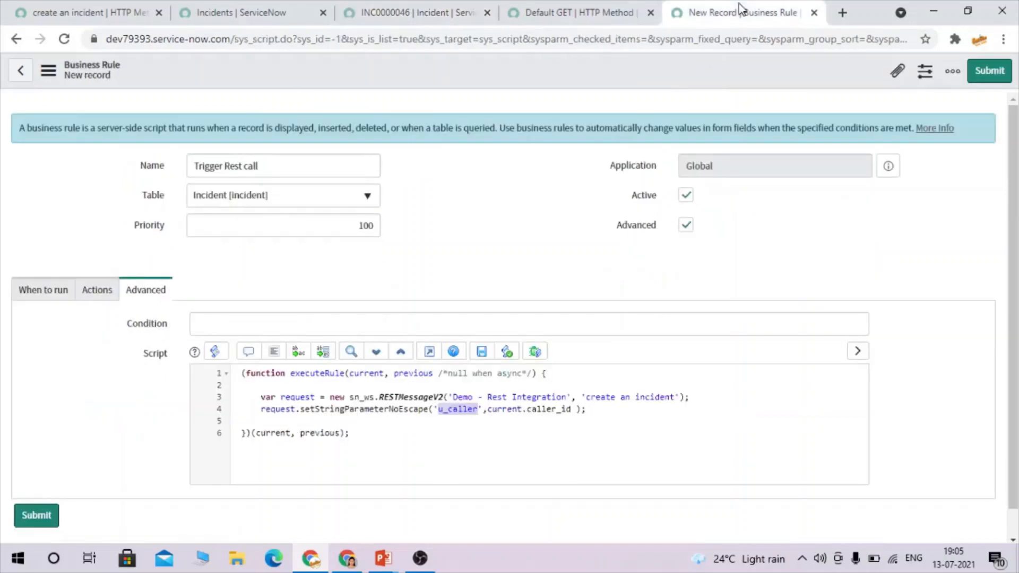
click(460, 412)
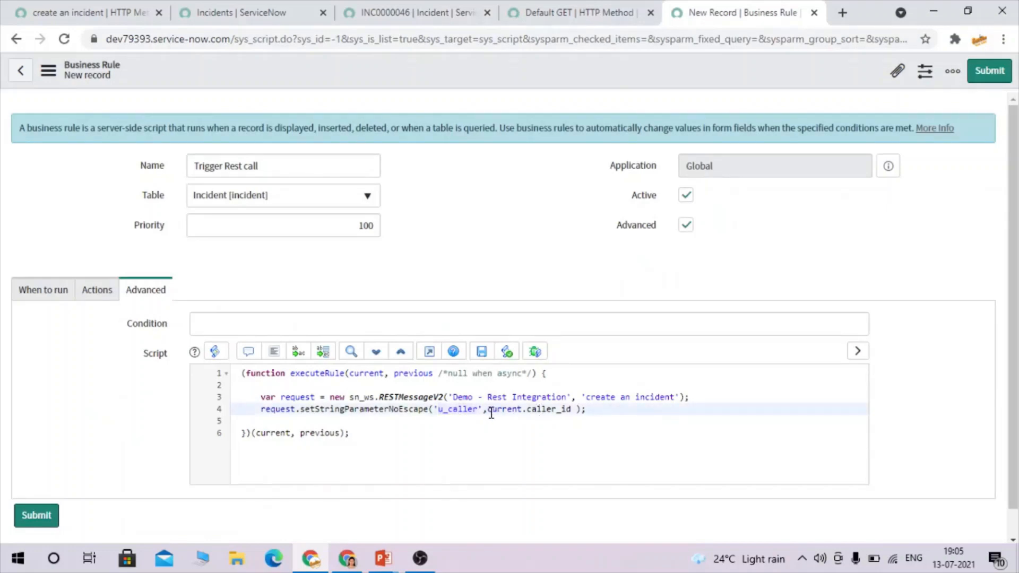
double_click(551, 410)
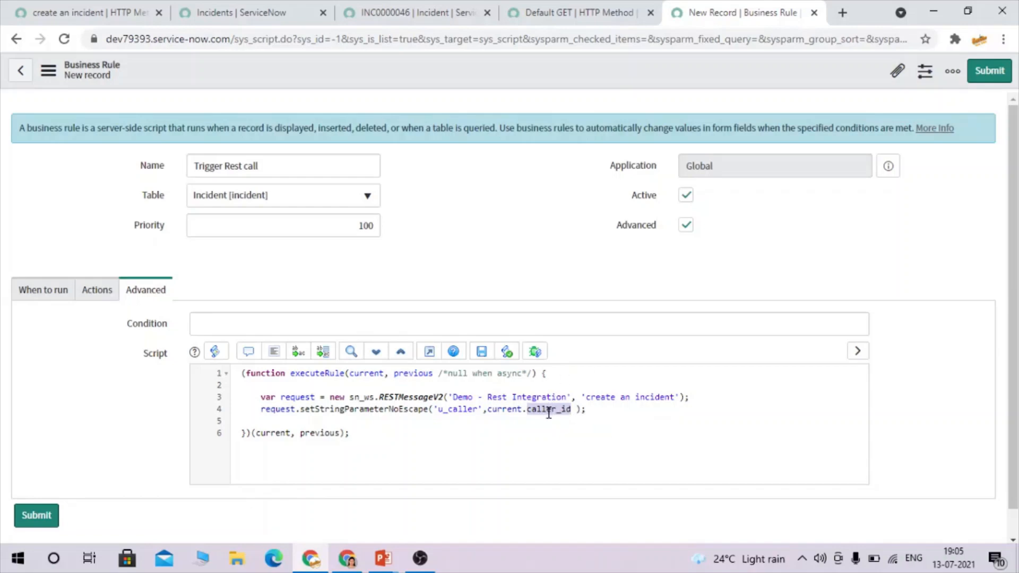
Add line 5: request.setStringParameter('u_short_description', current.short_description);.
click(617, 407)
key(Return)
text(request.se)
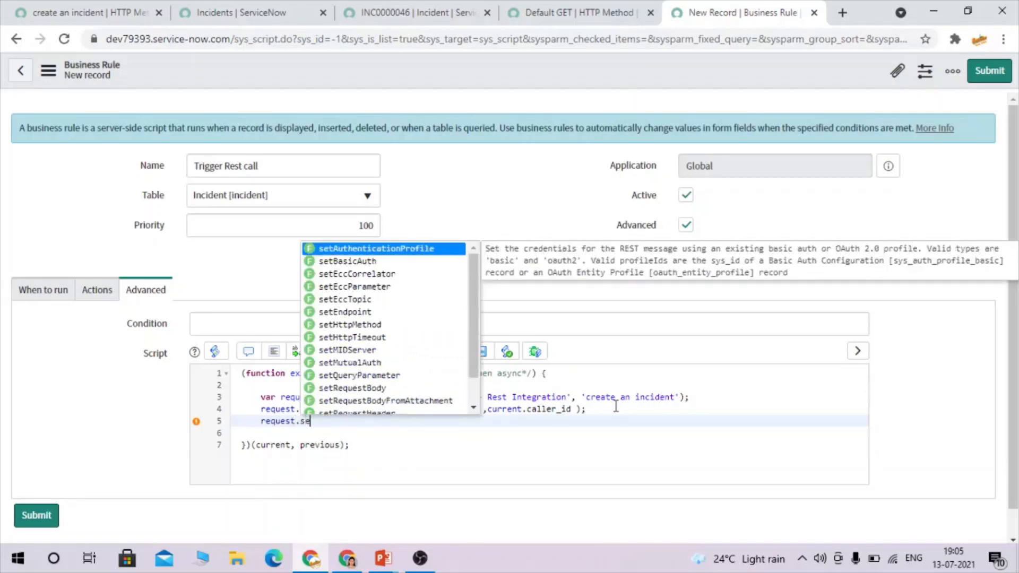
text(tS)
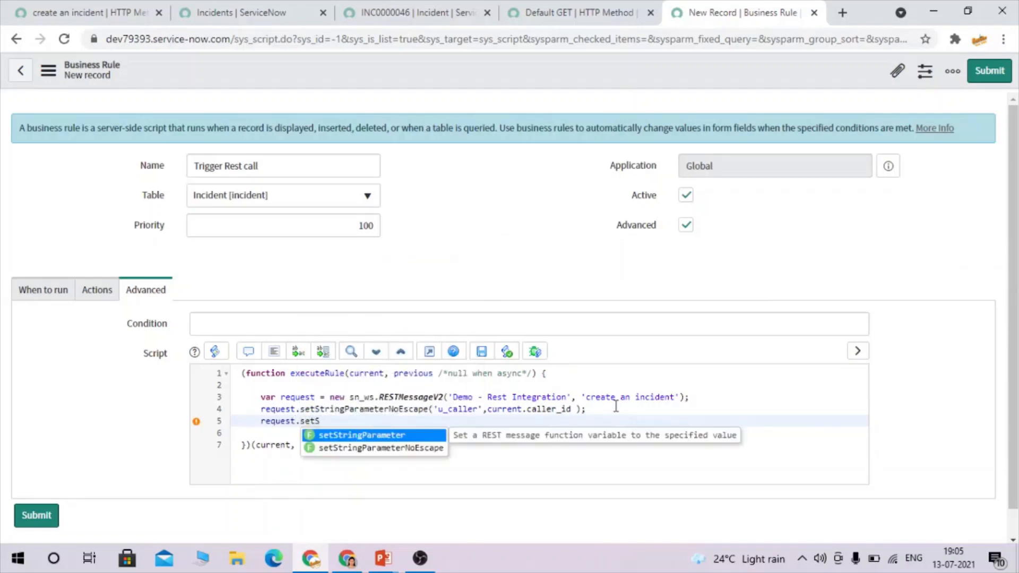
key(Return)
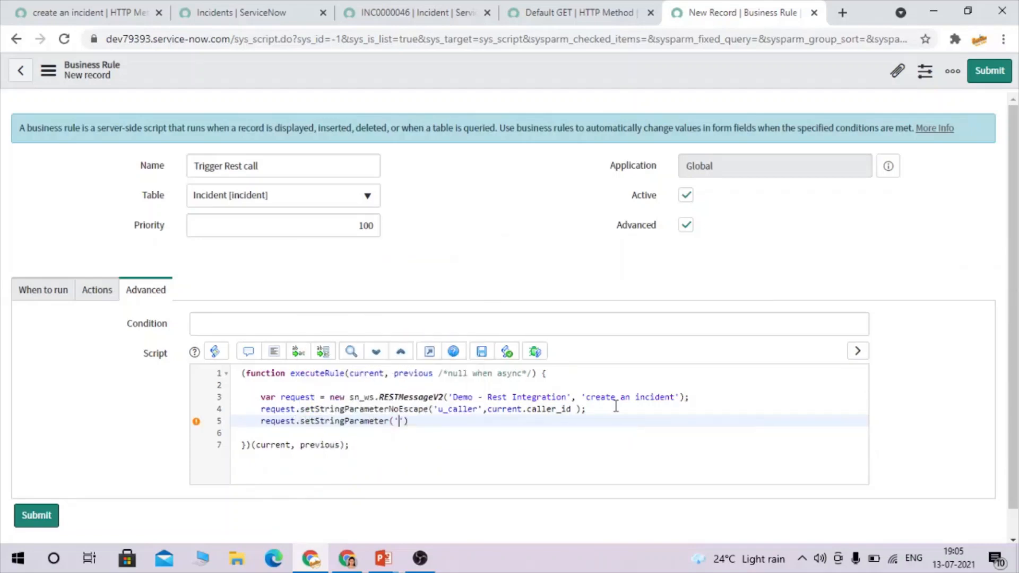
click(223, 11)
click(103, 11)
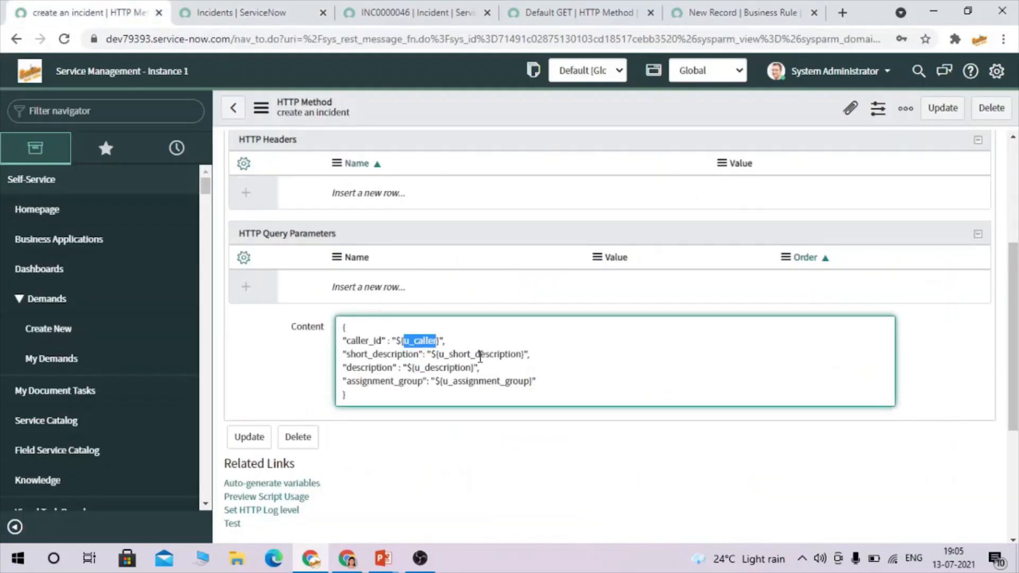
double_click(480, 356)
key(ctrl+c)
click(743, 12)
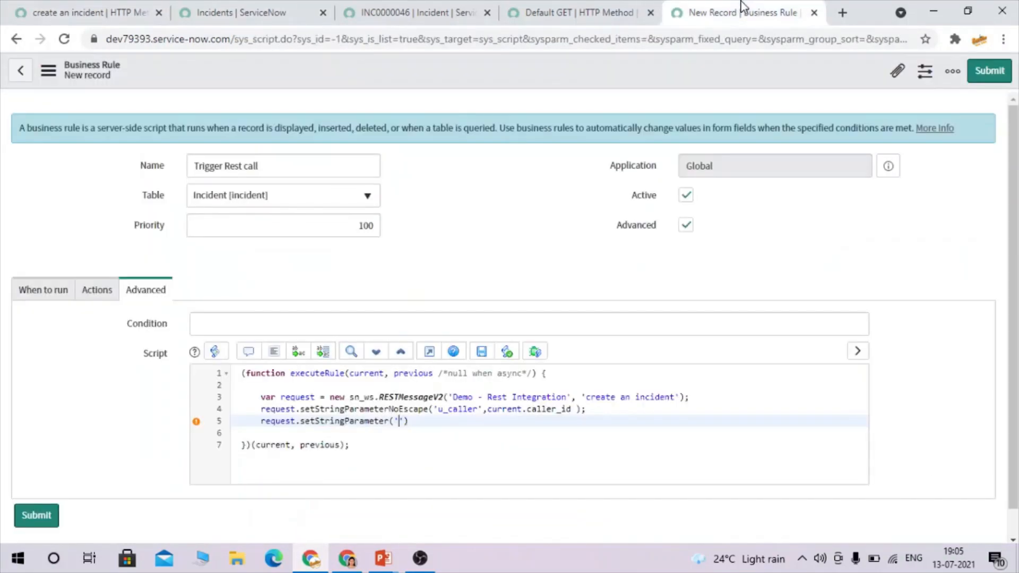
key(ctrl+v)
text(, current)
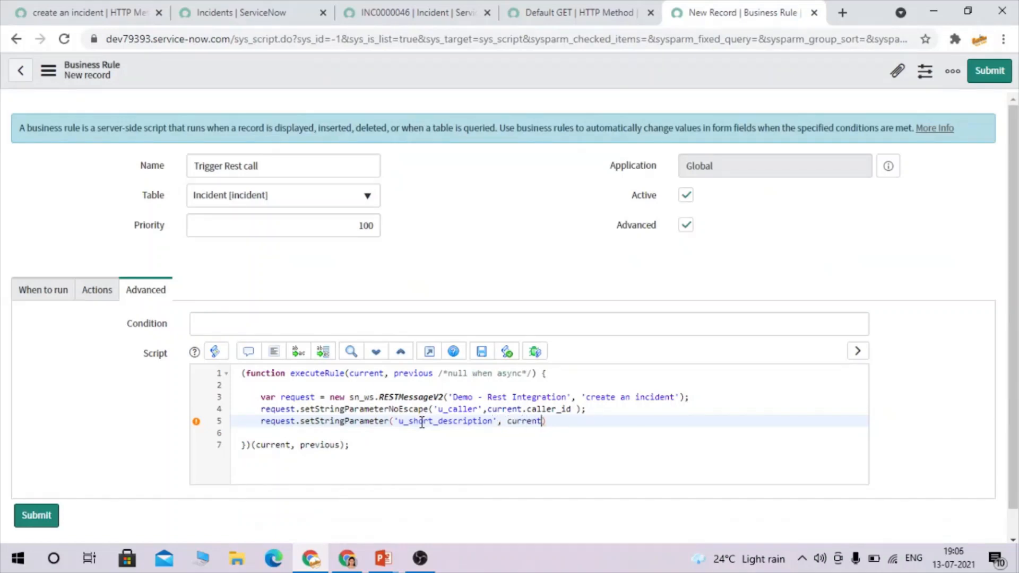
text(.short_description);)
Add line 6: request.setStringParameterNoEscape('u_description', current.description);.
key(Return)
text(request.setS)
key(Down)
key(Return)
click(76, 7)
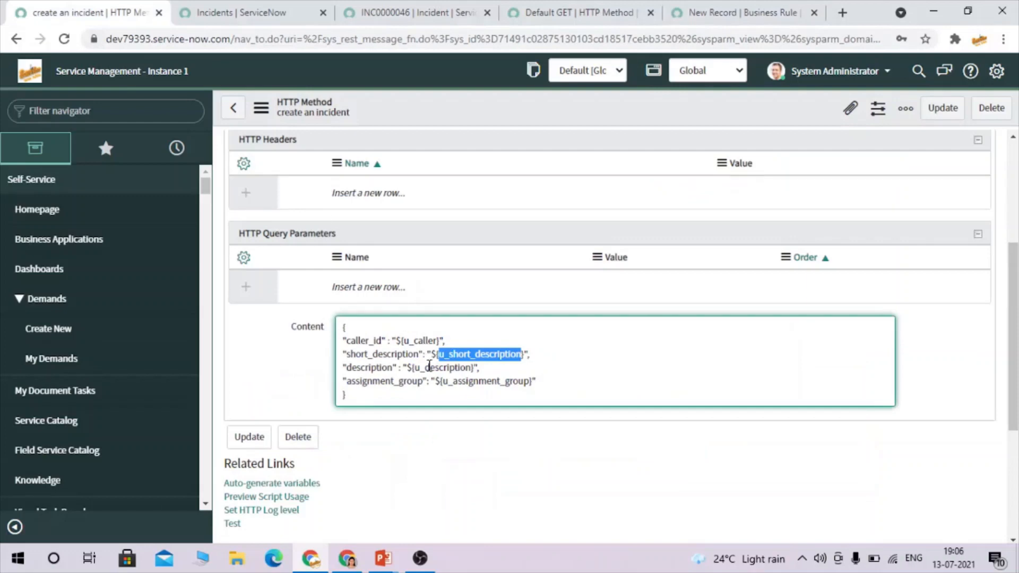
double_click(442, 368)
key(ctrl+c)
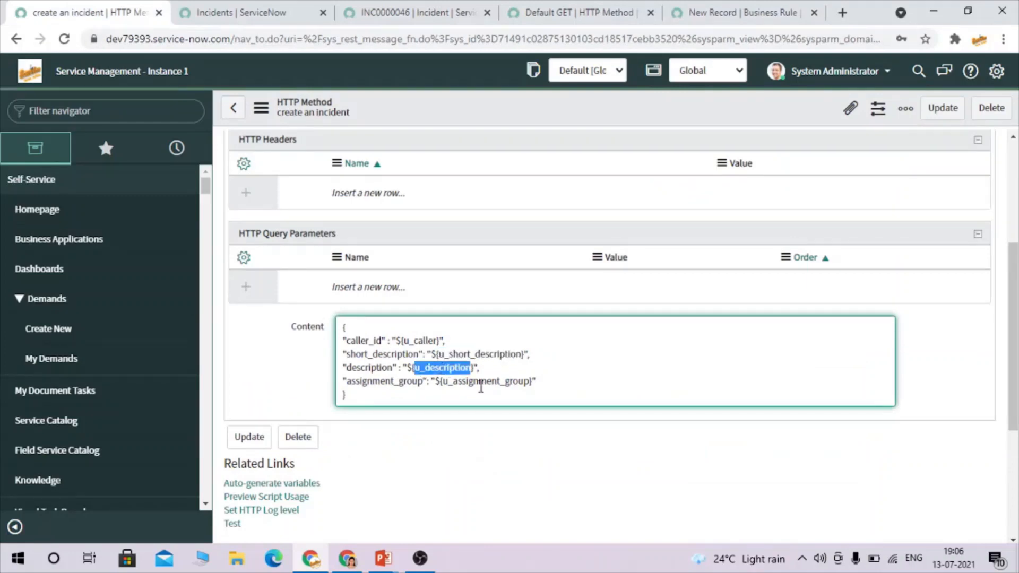
click(725, 10)
key(ctrl+v)
text(, current)
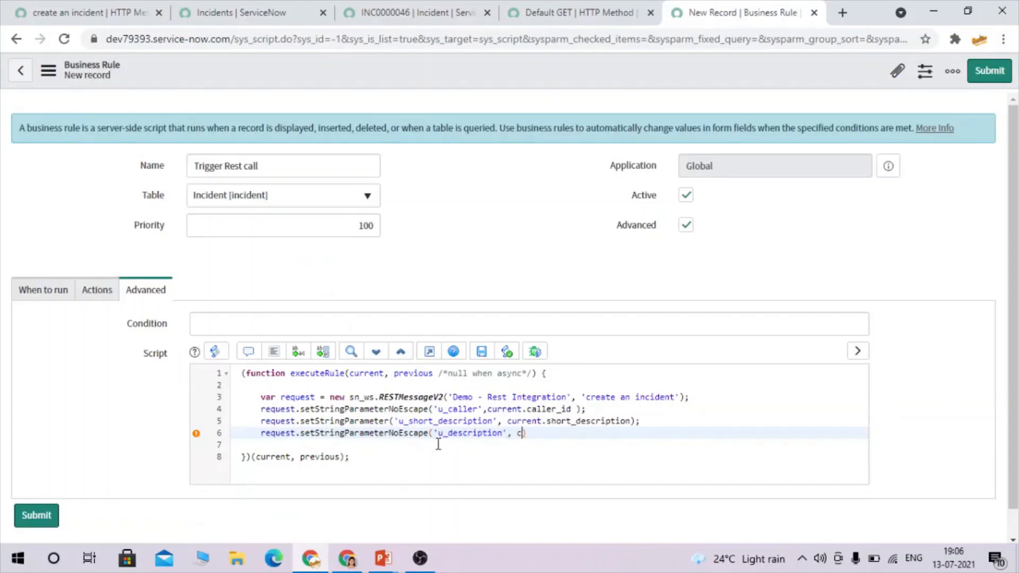
text(.description);)
Begin line 7 with request.setStringParameterNoEscape(' for the next parameter.
key(Return)
text(request.setS)
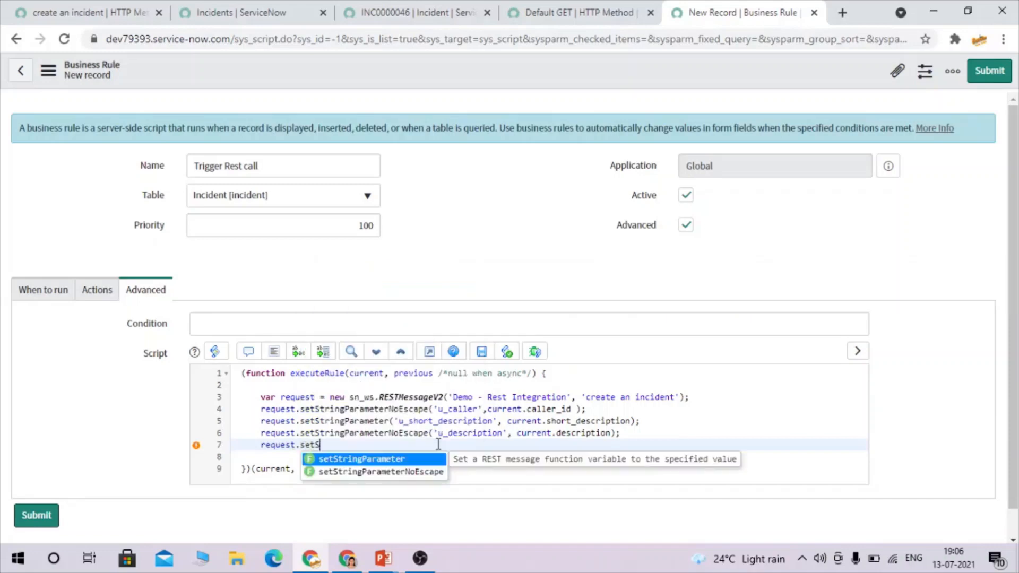
key(Down)
key(Return)
text(')
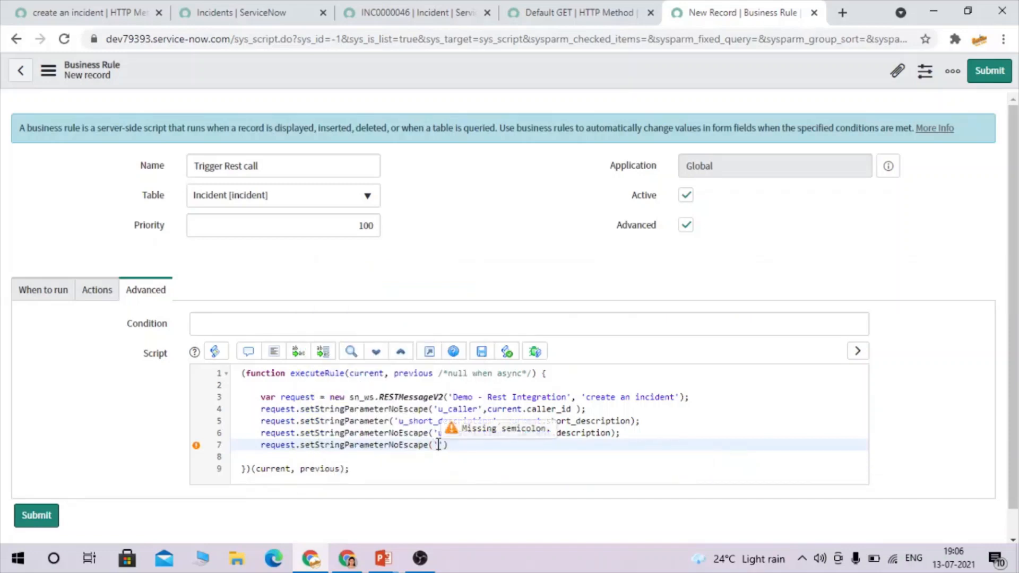
click(162, 7)
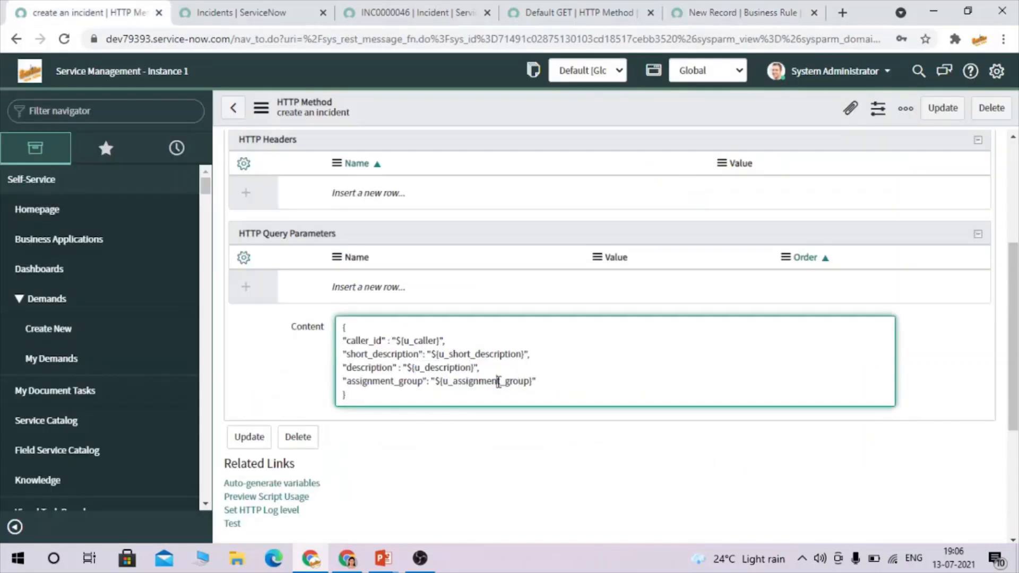
Fill line 7 with 'u_assignment_group', current.assignment_group, copying the name from the request body.
double_click(498, 381)
key(ctrl+c)
click(743, 12)
key(ctrl+v)
key(Right)
text(, cu)
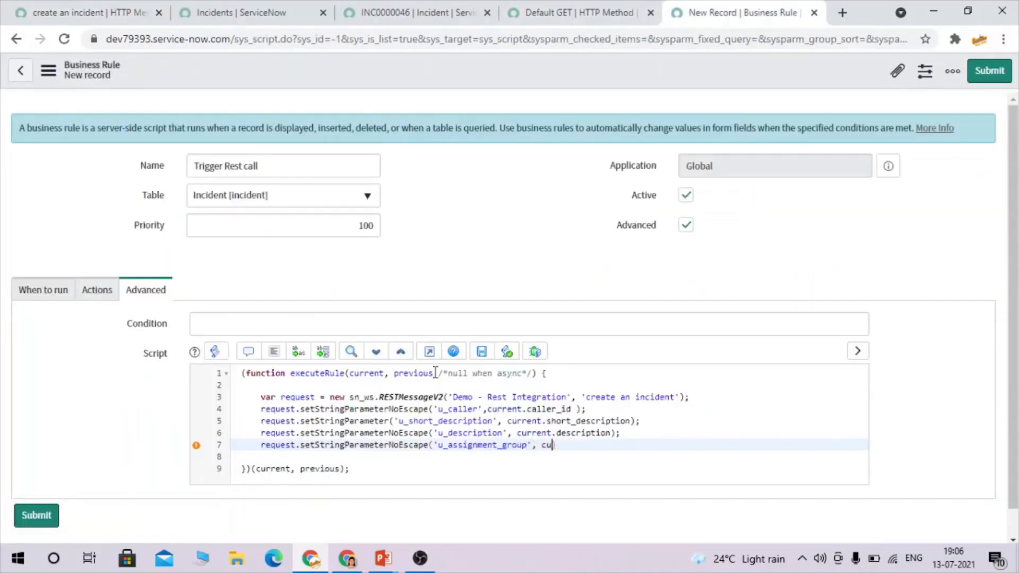
text(rrent.ass)
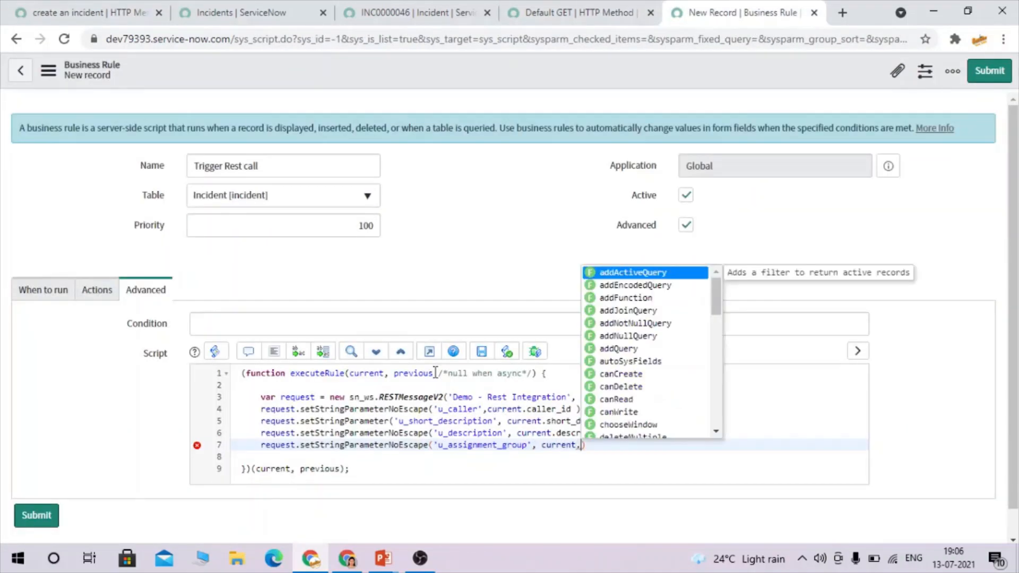
text(ignment)
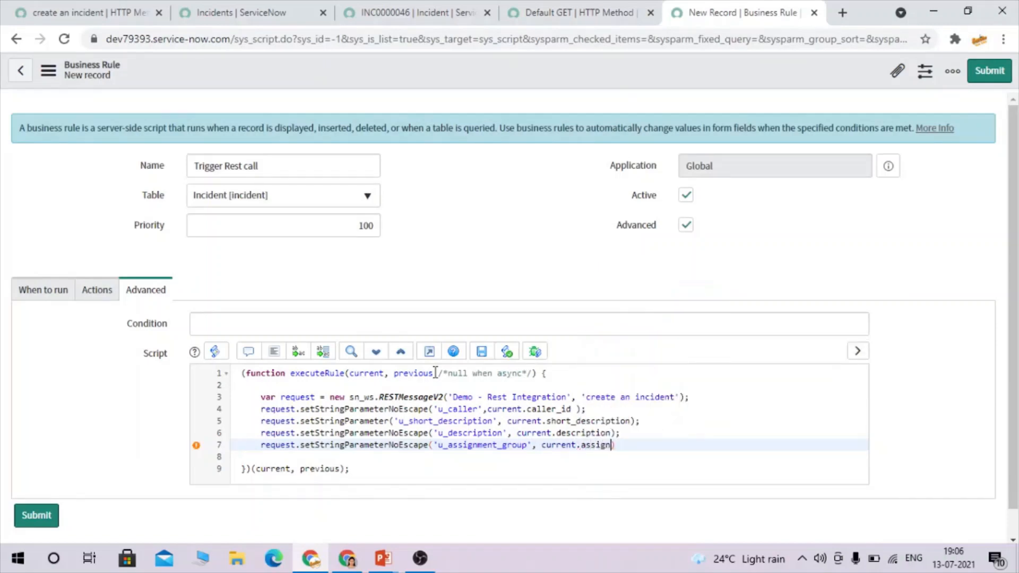
text(_group)
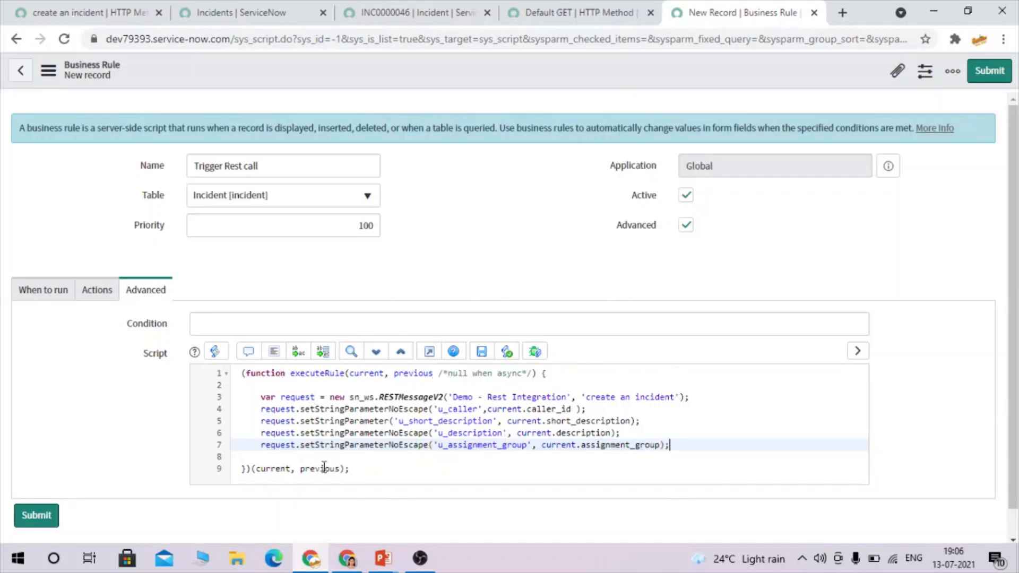
Review the four parameter lines and add a blank line below them.
drag(699, 446, 254, 415)
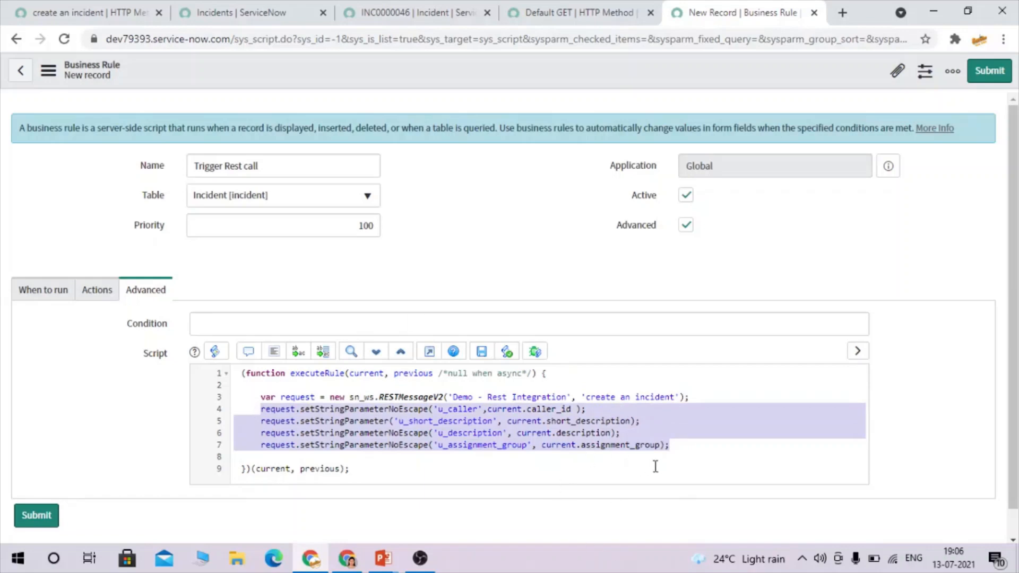
click(710, 445)
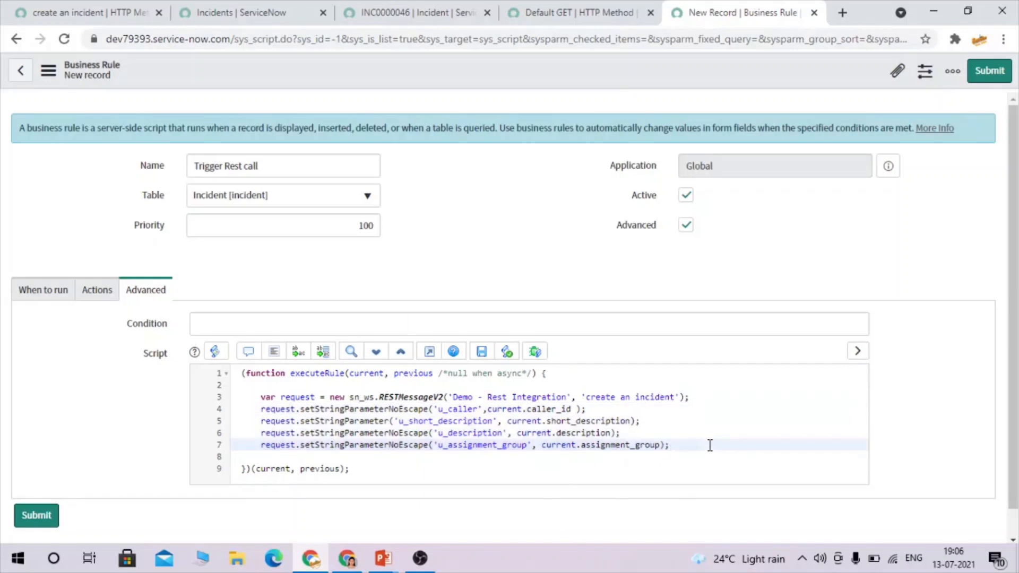
key(Return)
key(Return)
Add a request.execute() call below the parameter lines.
text(reu)
key(BackSpace)
text(ques)
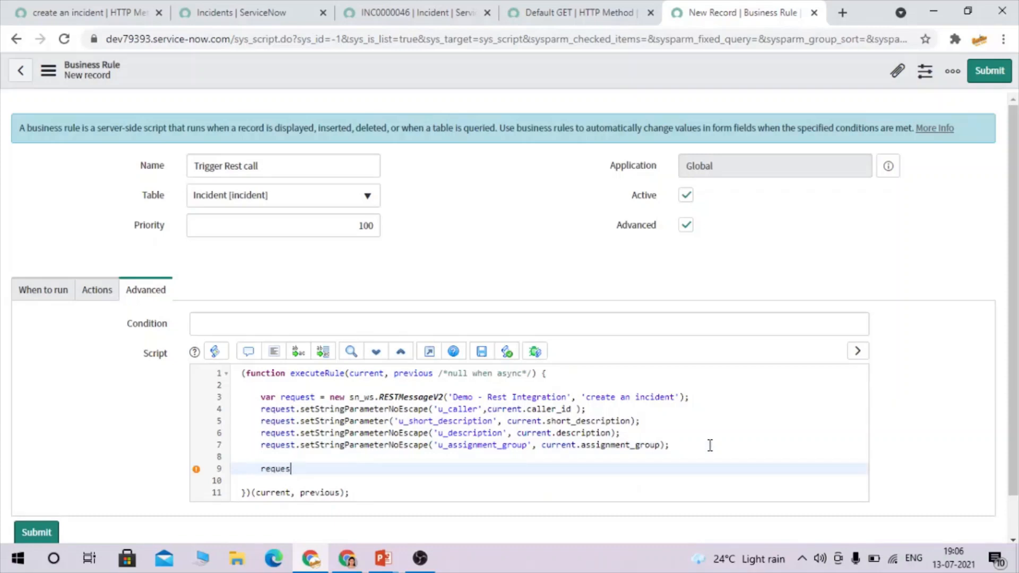
text(t.e)
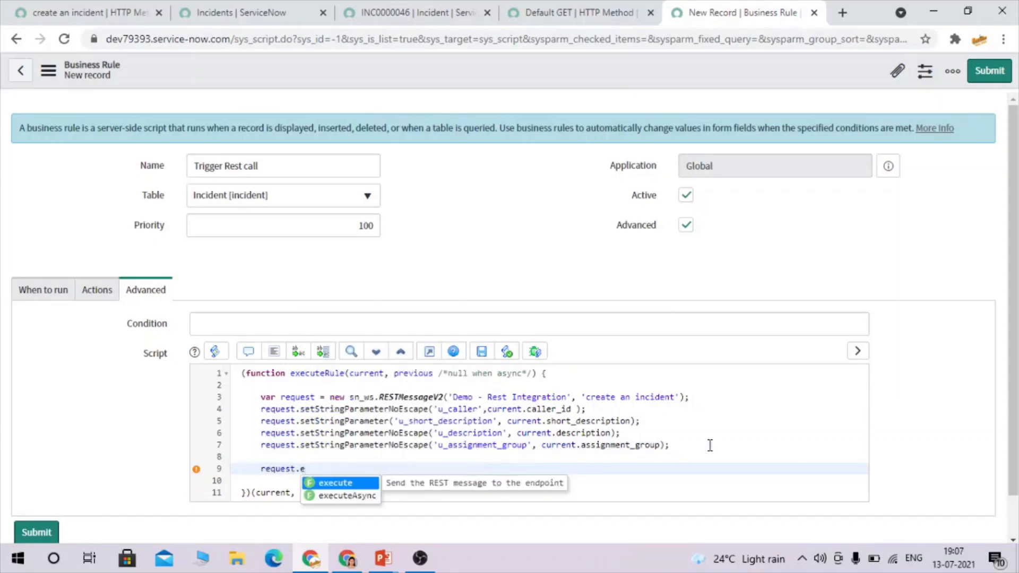
key(Return)
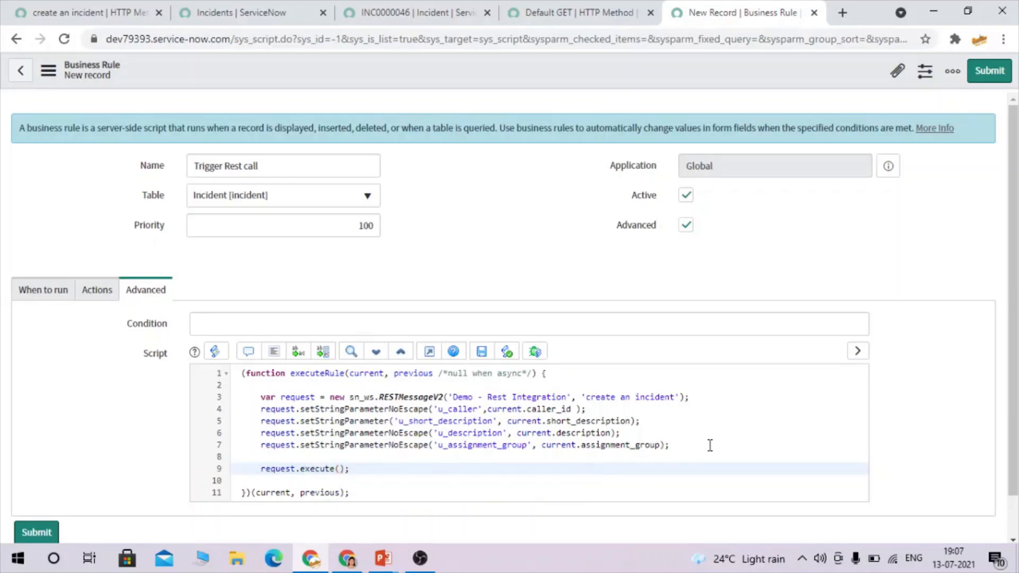
Store the result as var response = request.execute(); and start a line with response.
click(262, 470)
text(var )
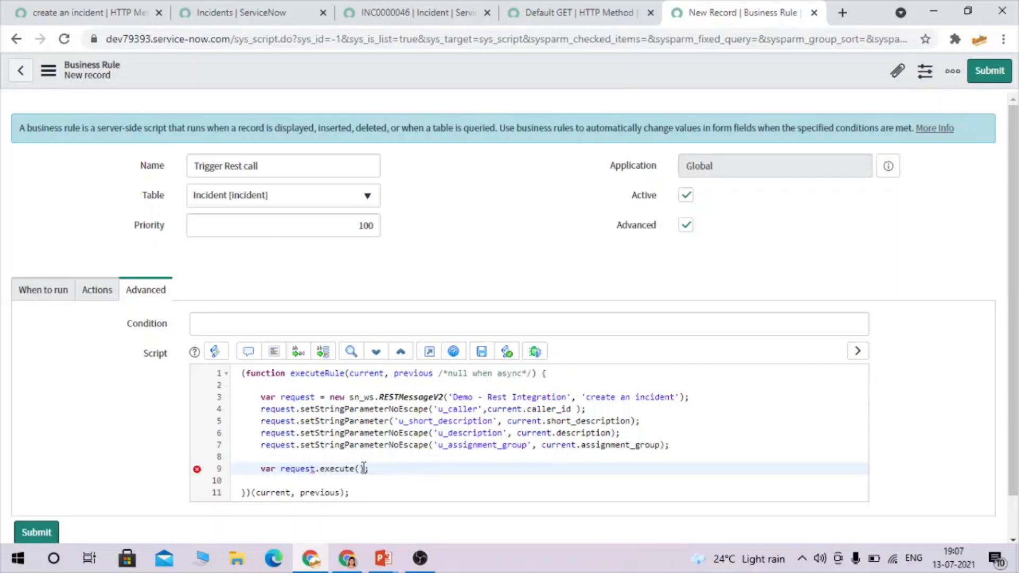
text(response =)
click(438, 471)
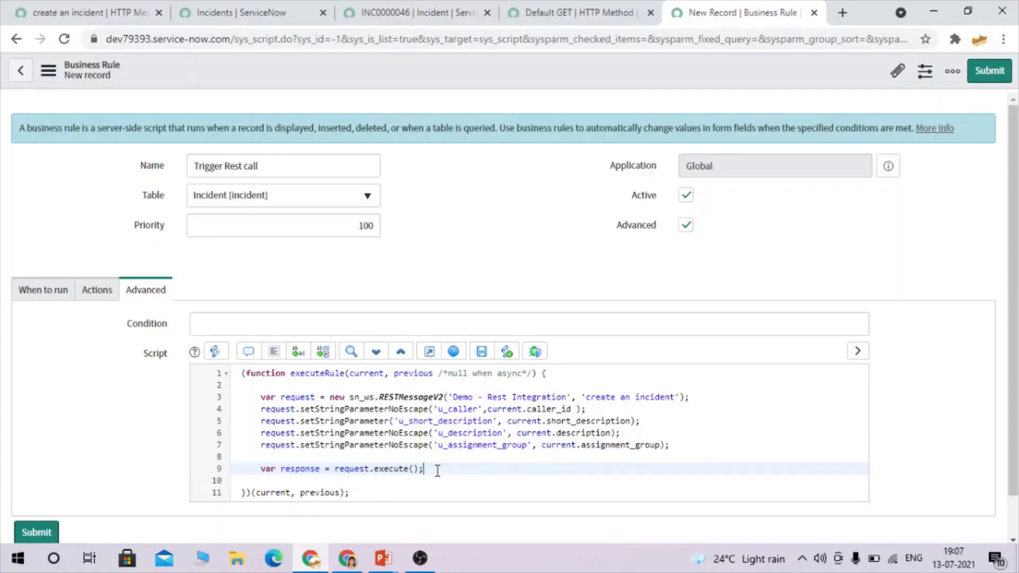
key(Return)
text(response.)
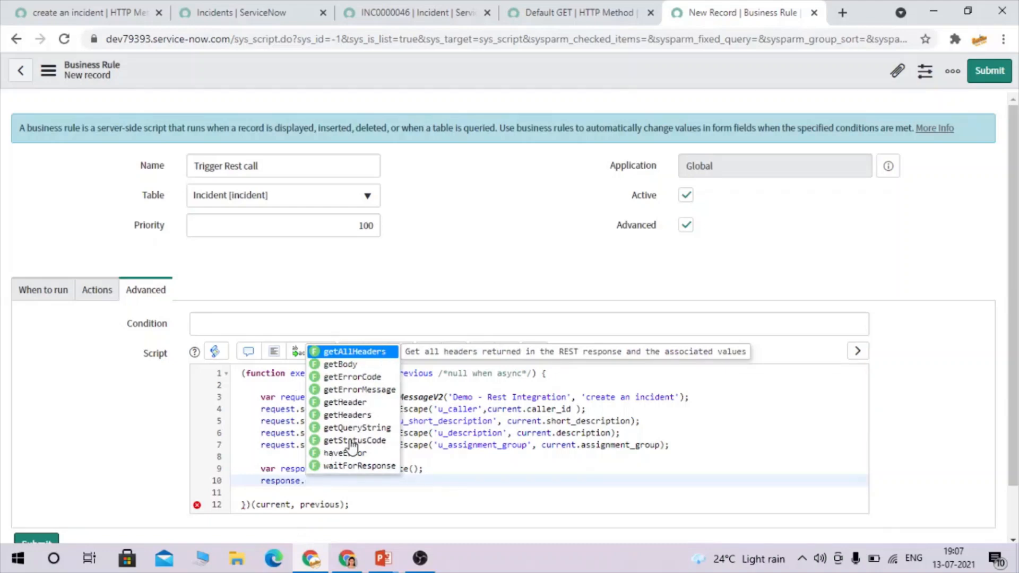
Change line 10 to var responseBody=response.getBody(); using autocomplete.
click(345, 365)
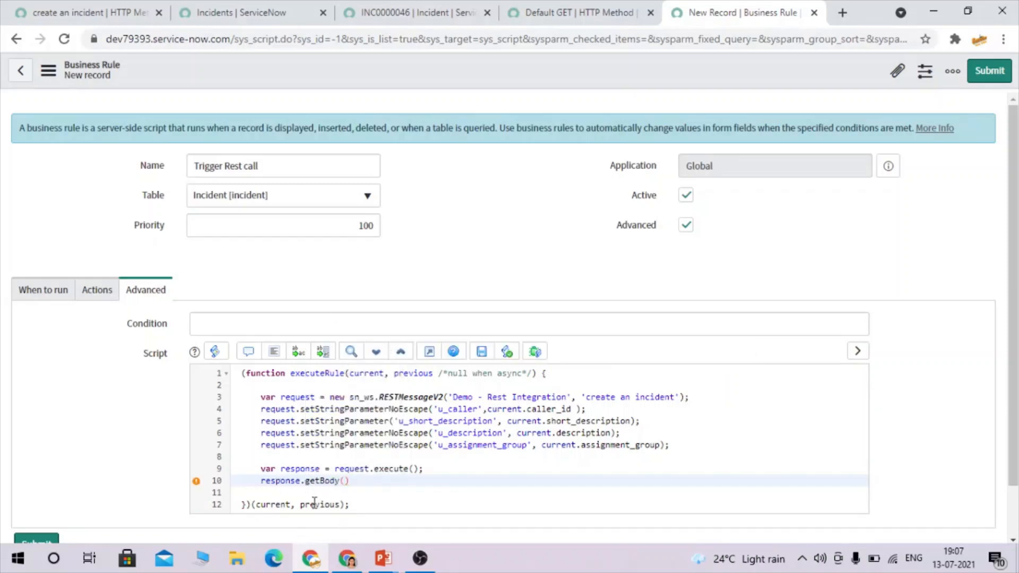
text(;)
click(262, 481)
text(var responseBody)
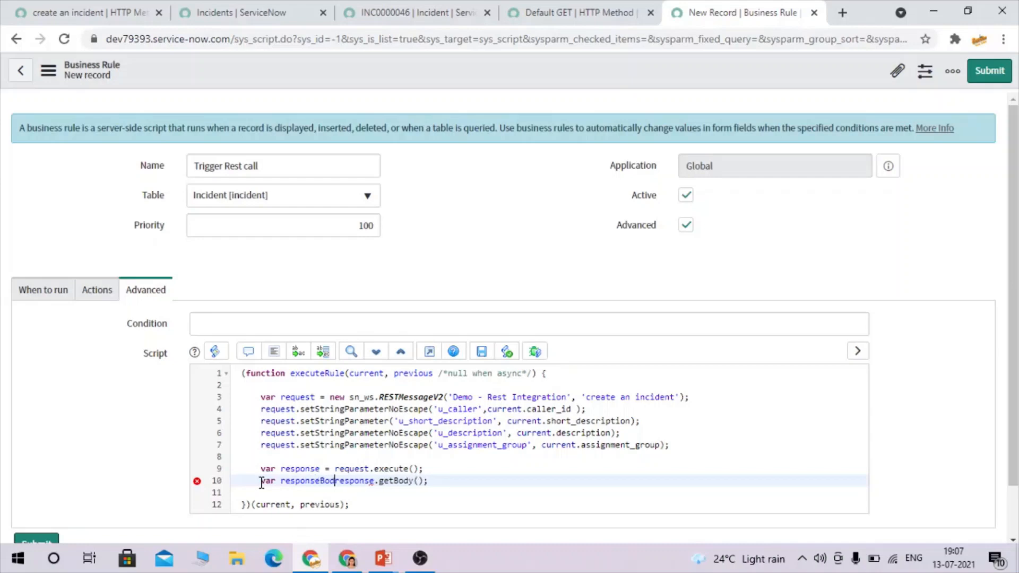
text(=)
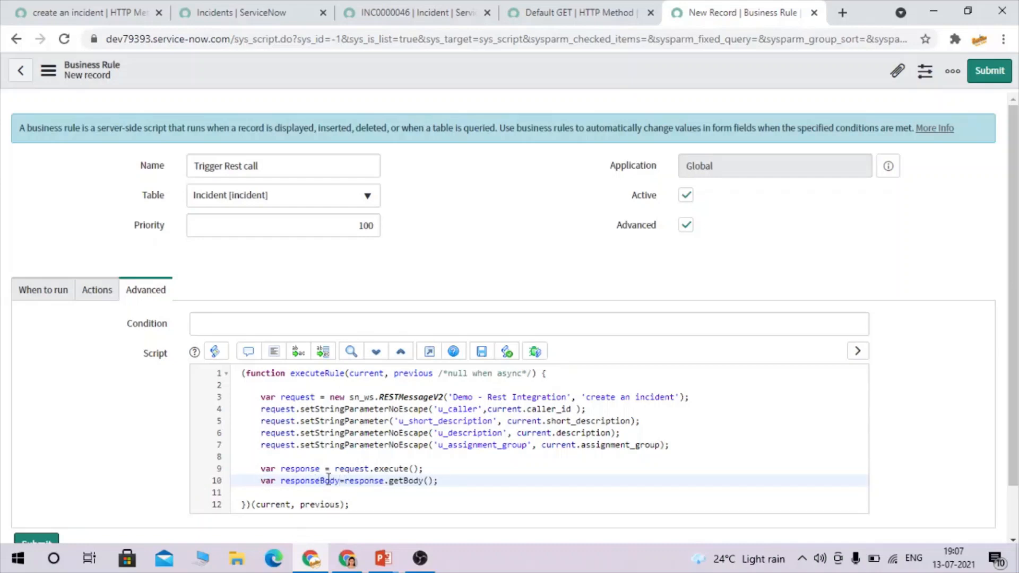
Add the line var statuscode = response.getStatusCode(); below line 10.
key(Return)
text(var status)
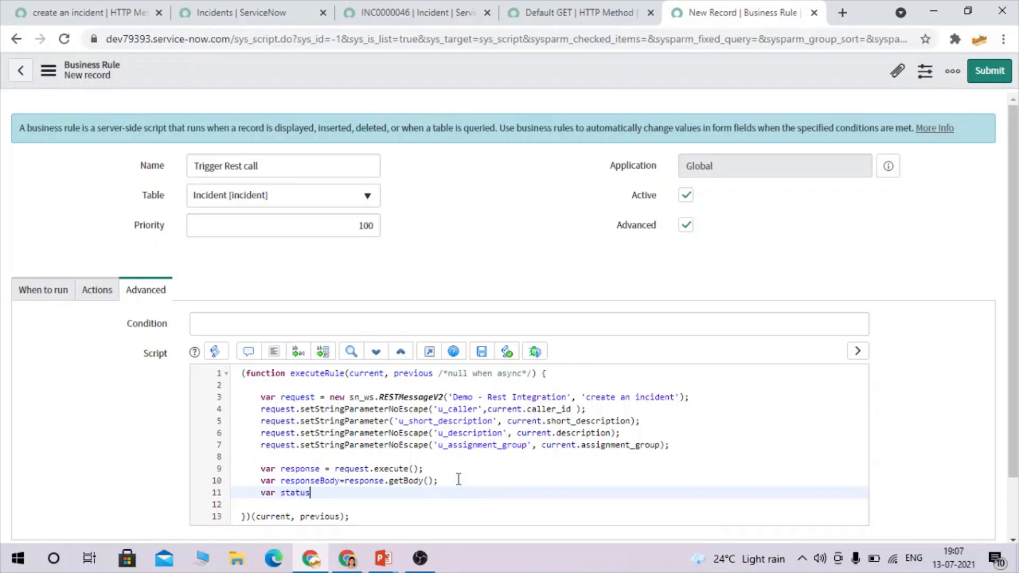
text(code = response.get)
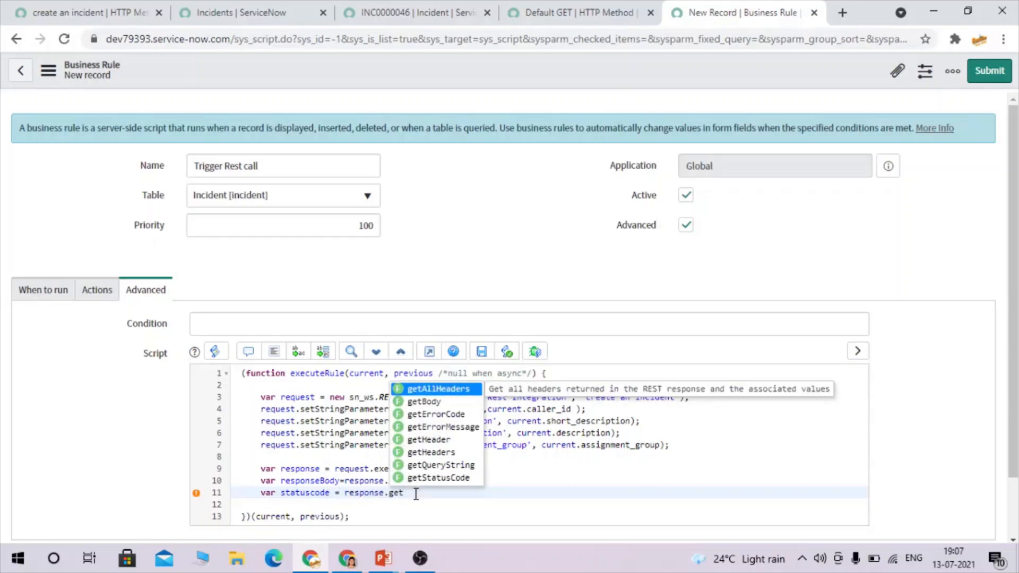
click(454, 475)
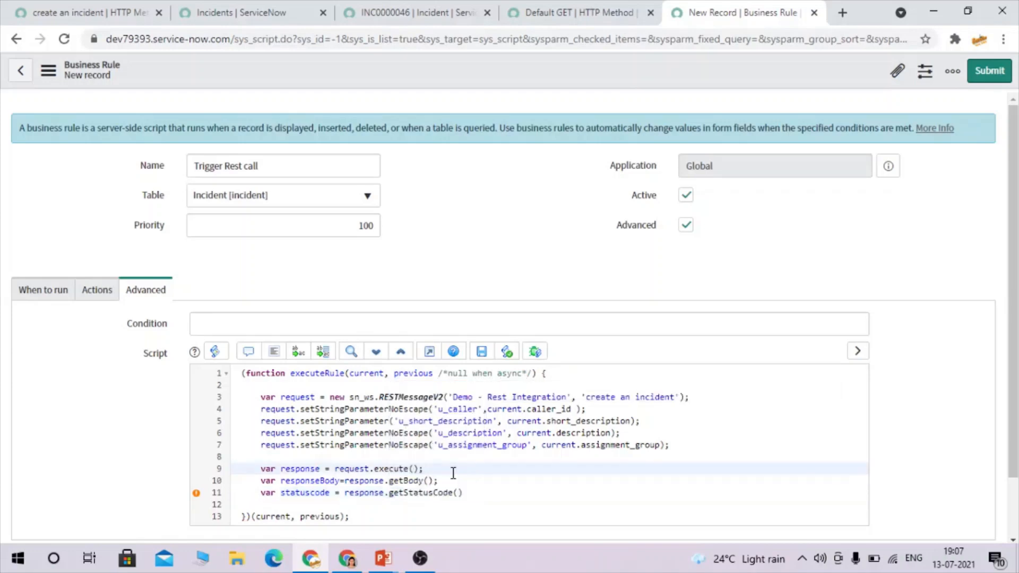
click(479, 495)
text(;)
key(Return)
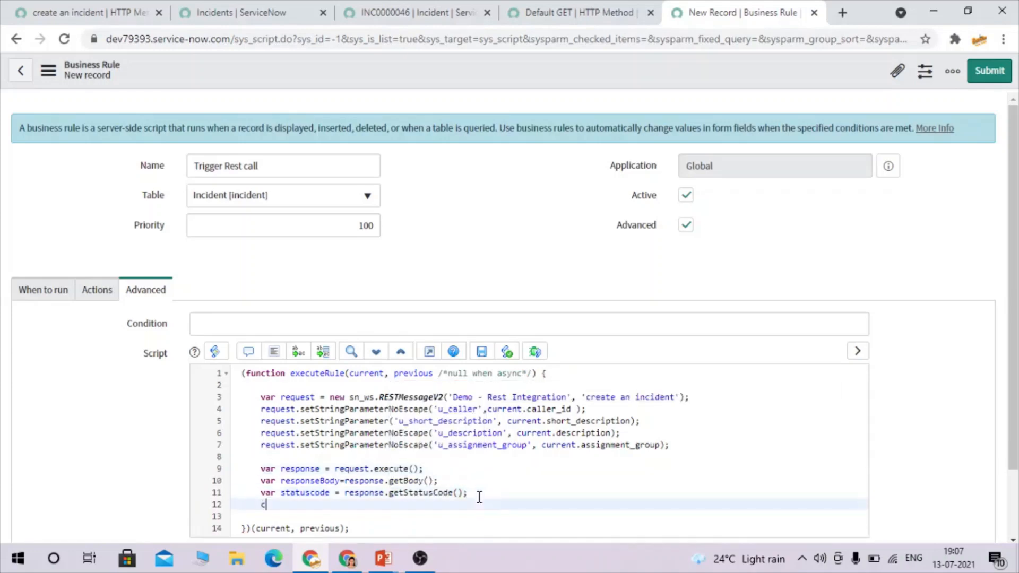
Add var errorMsg= response.getErrorMessage(); and begin a gs.info( logging line.
key(Left)
text(var errorMsg= respon)
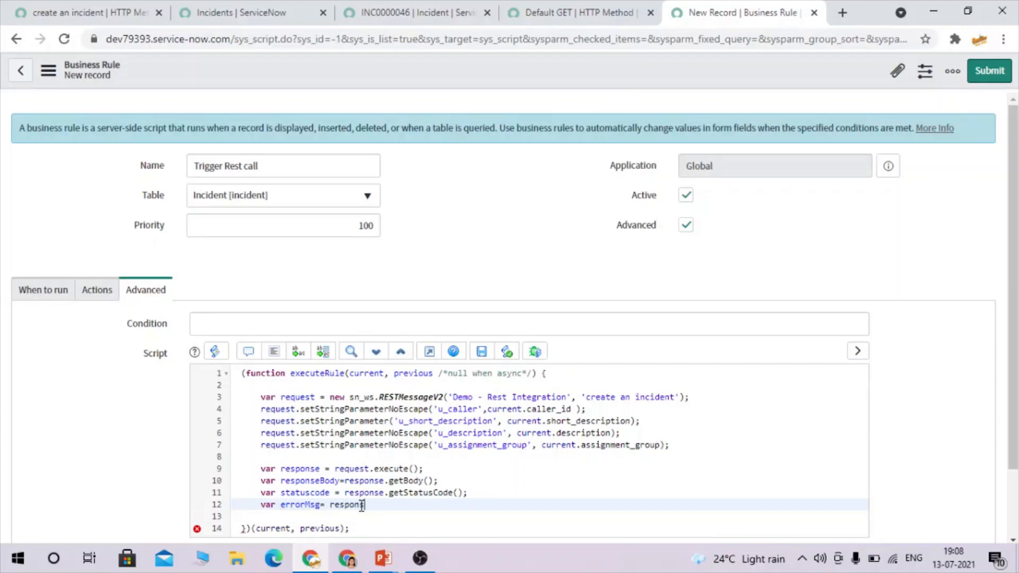
text(se.)
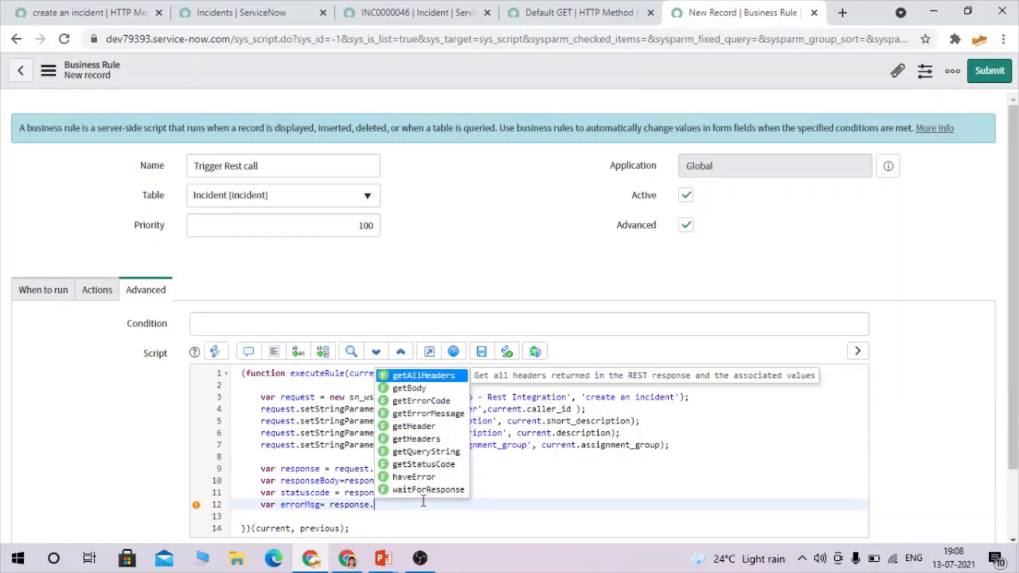
click(429, 413)
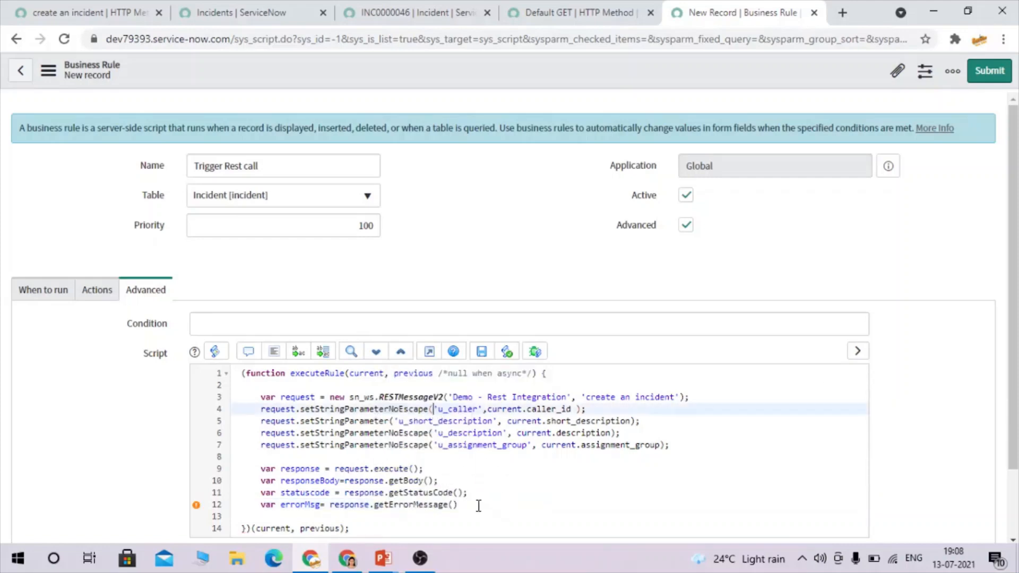
click(478, 506)
key(Return)
key(Return)
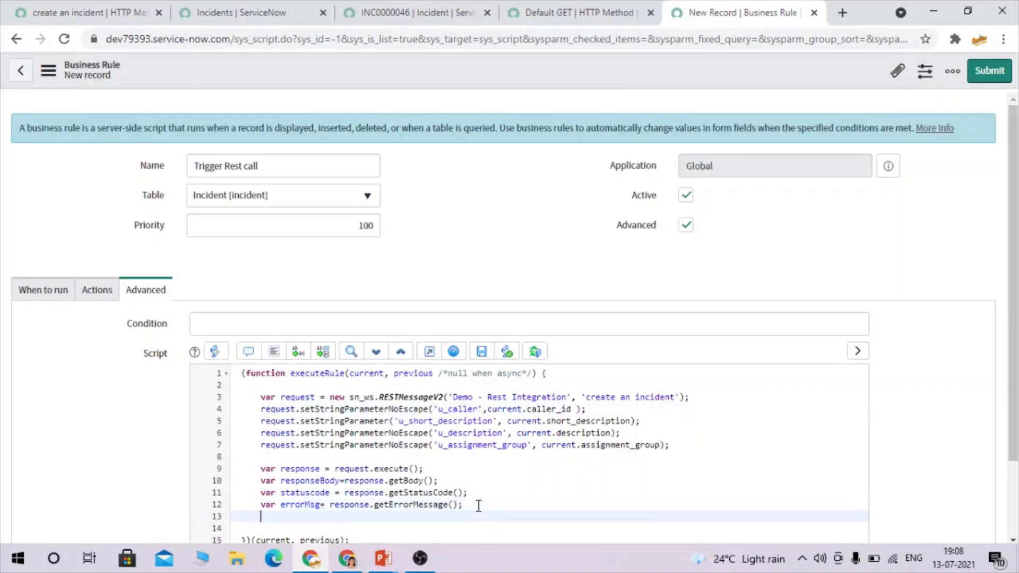
text(gs.)
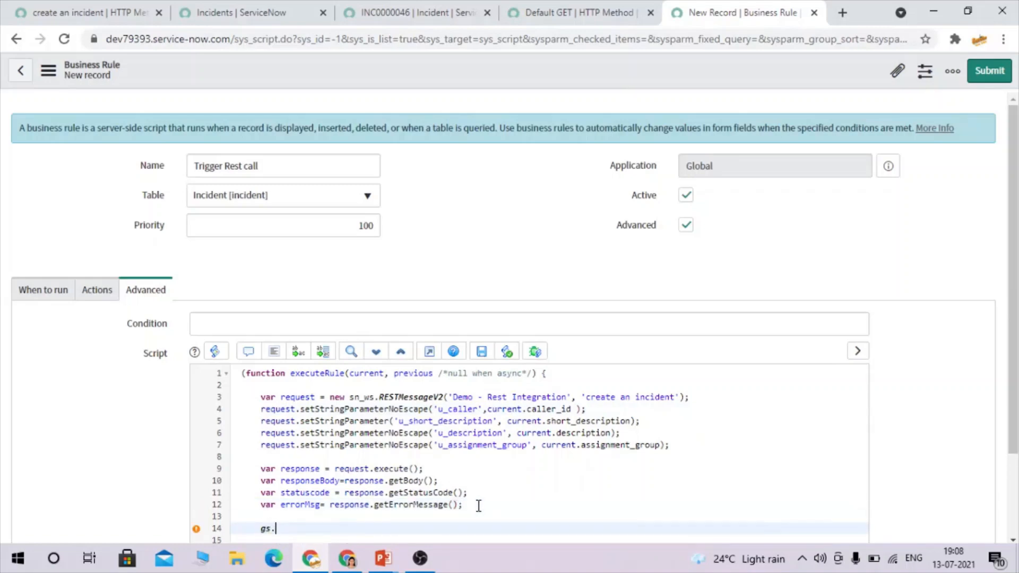
text(info()
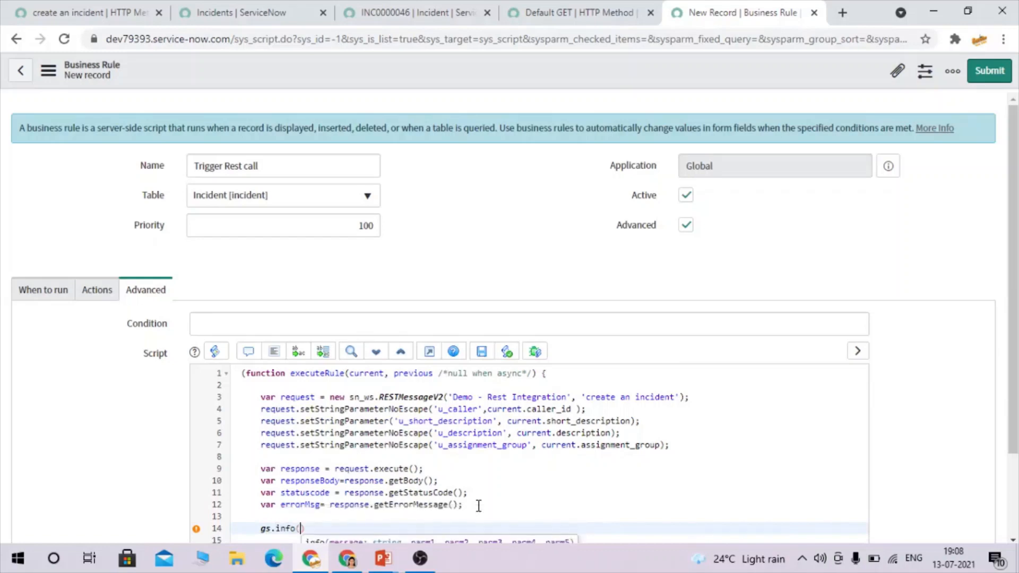
Complete line 14 as gs.info("responseBody"+responseBody); by pasting the copied variable name.
scroll(414, 510, down, 2)
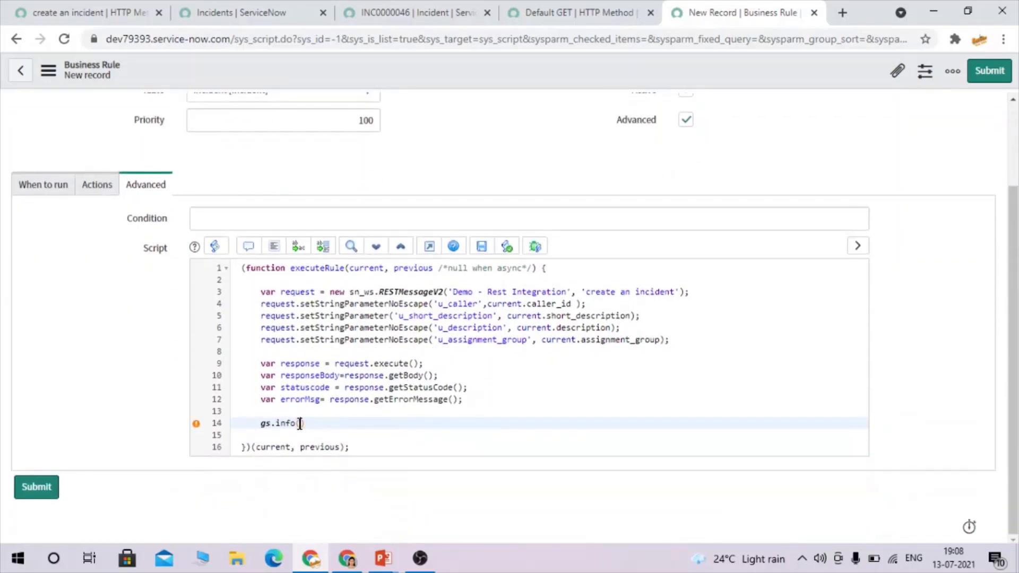
double_click(302, 376)
key(ctrl+c)
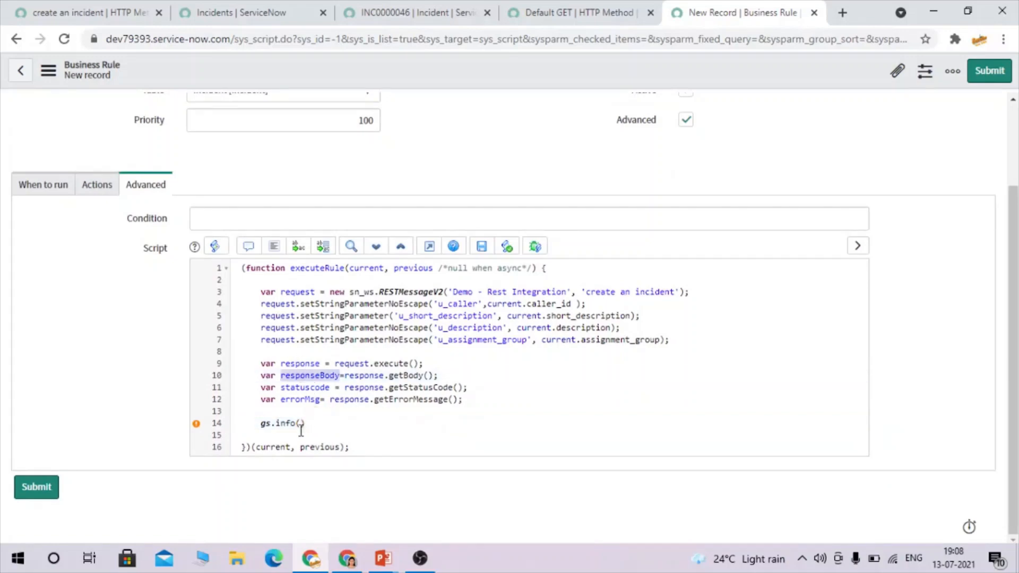
click(301, 425)
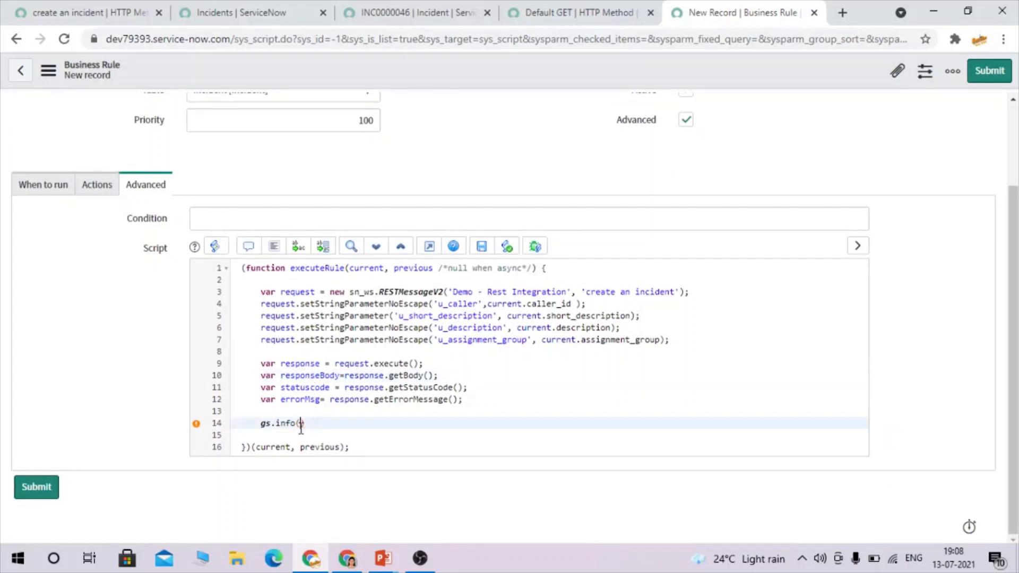
text(")
key(ctrl+v)
text("+)
key(ctrl+v)
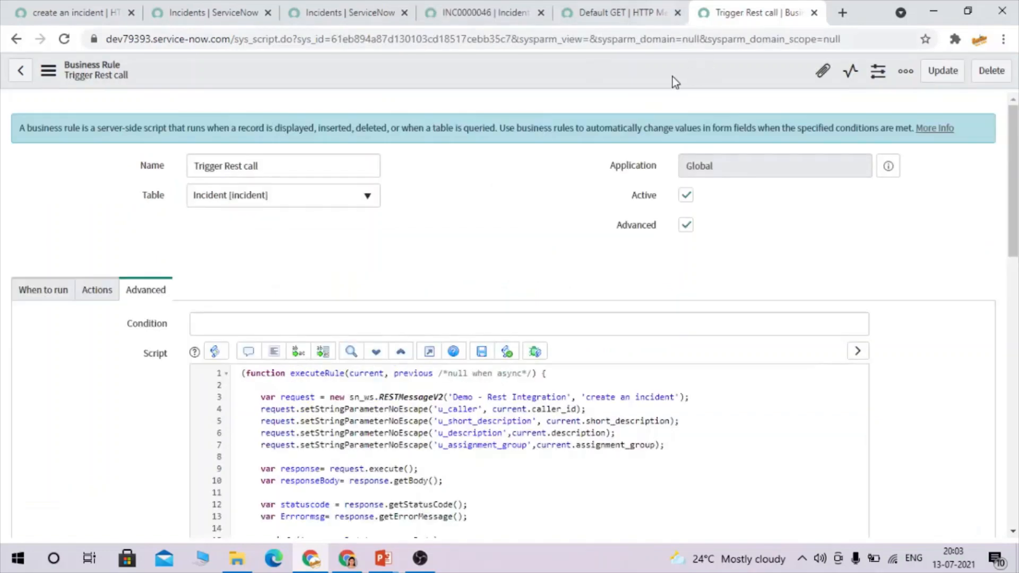
Start a new incident and set a recent user as its caller.
click(357, 15)
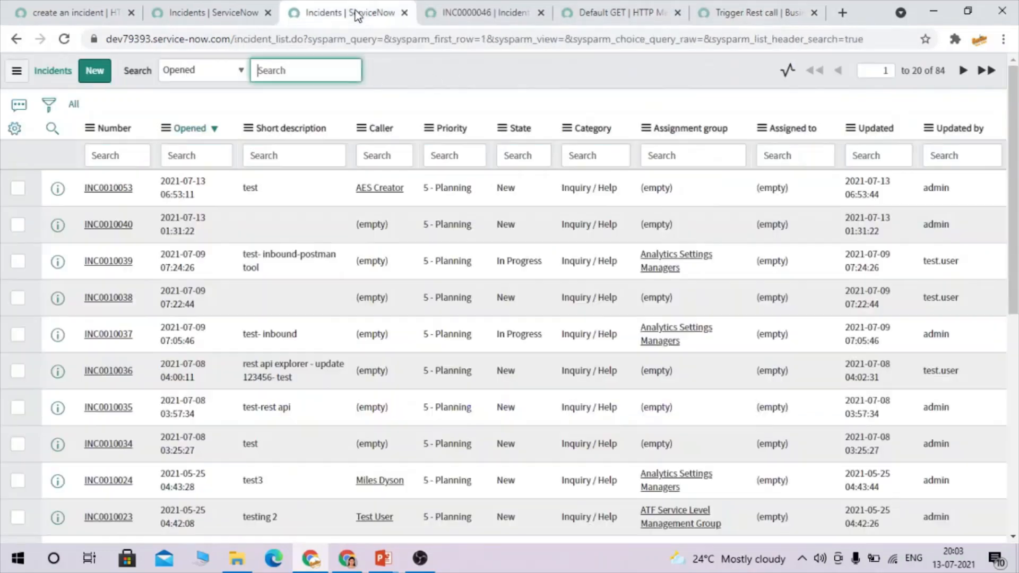
click(94, 74)
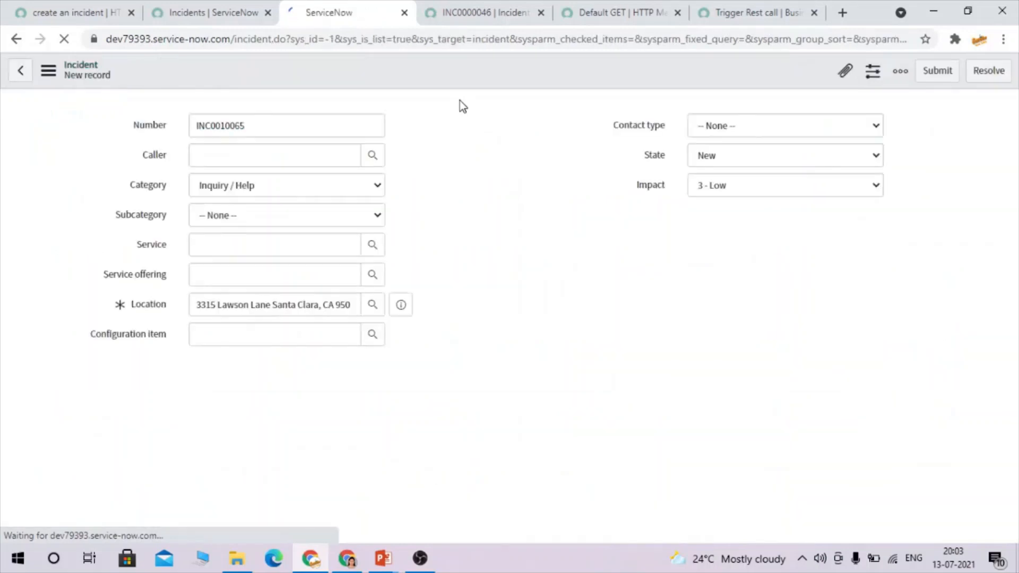
click(270, 161)
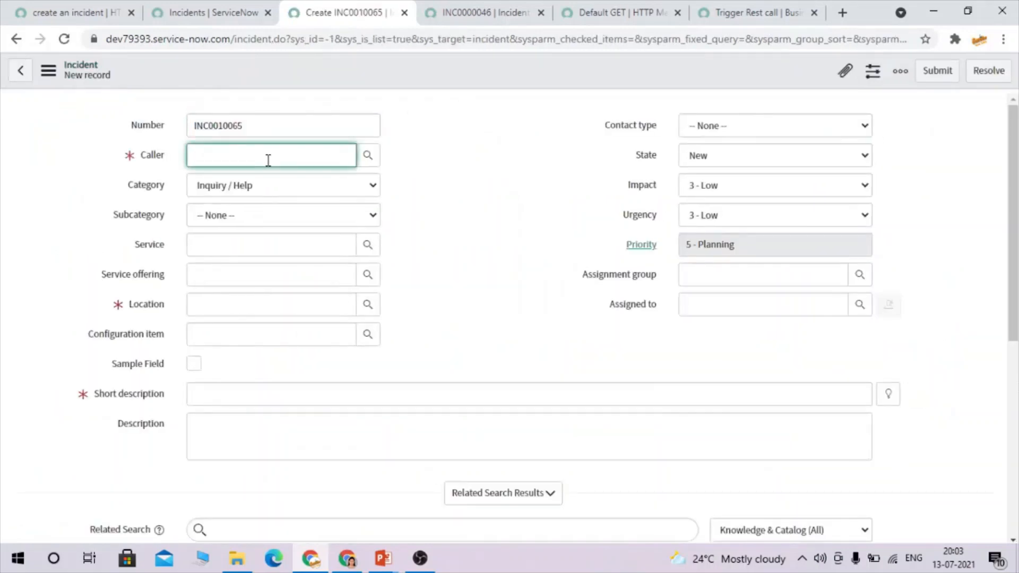
click(215, 189)
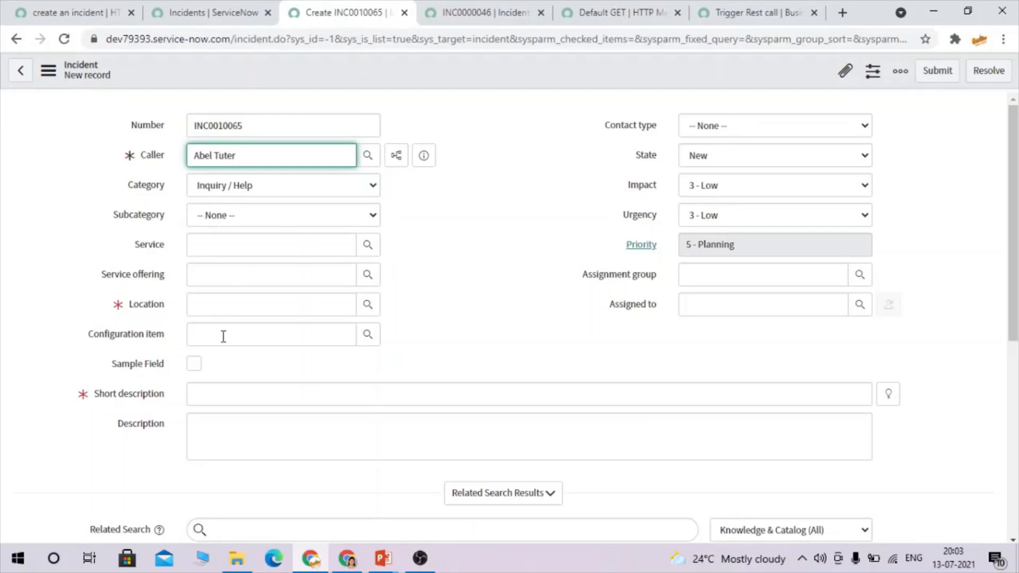
Give the incident 'test- rest api' as short description and description, then save it.
click(240, 391)
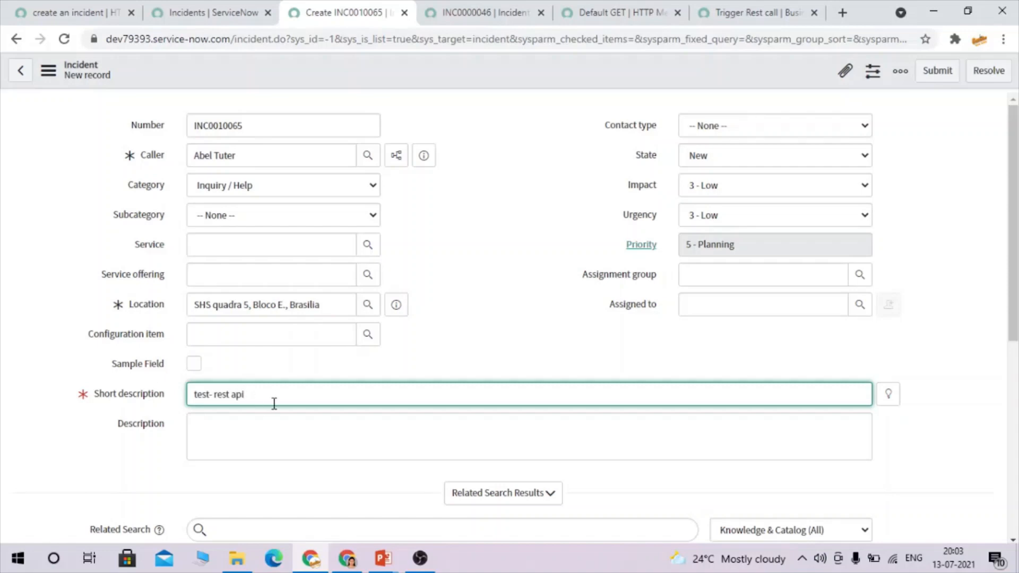
drag(274, 404, 131, 402)
key(ctrl+c)
click(232, 440)
key(ctrl+v)
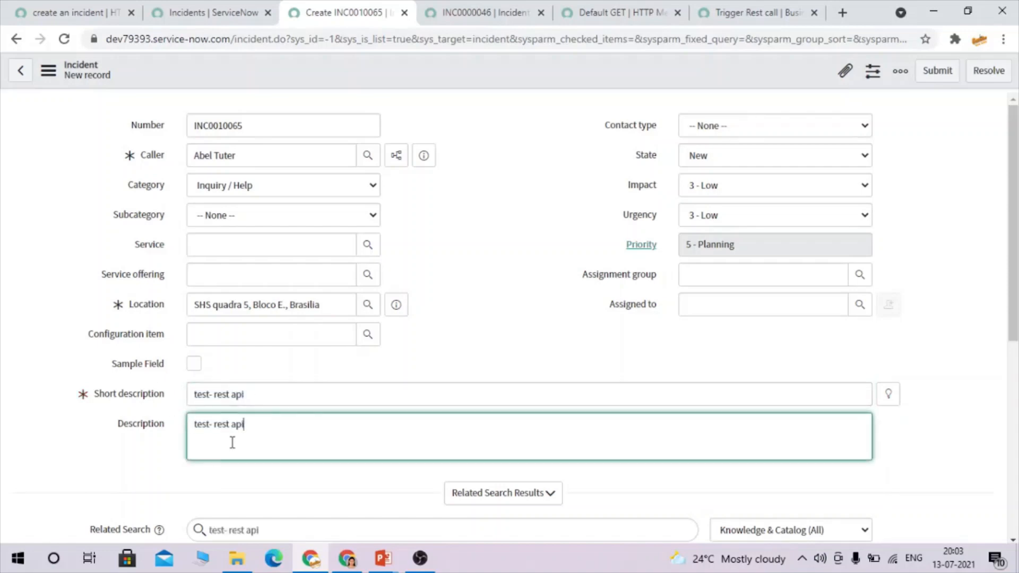
right_click(489, 84)
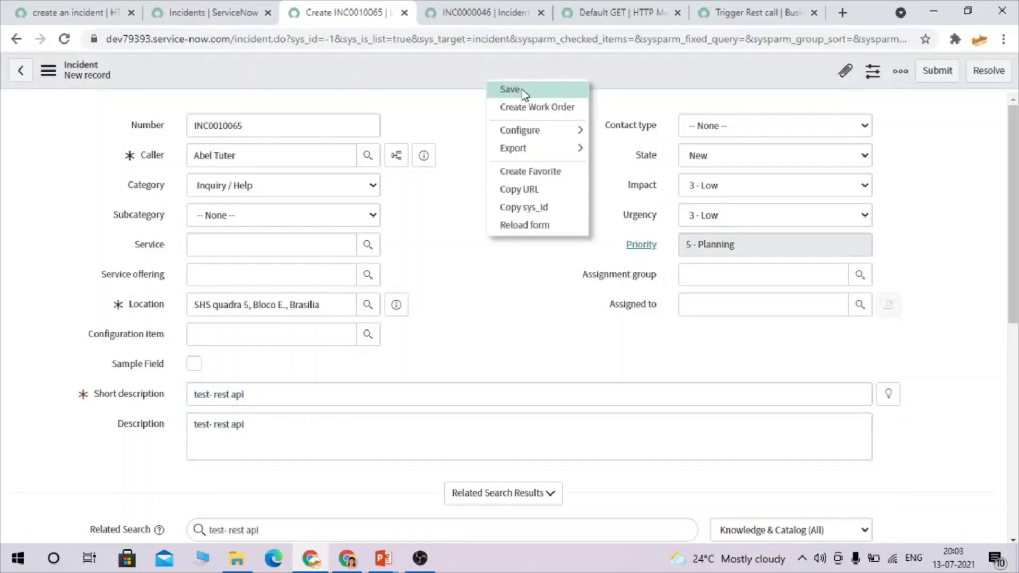
click(521, 89)
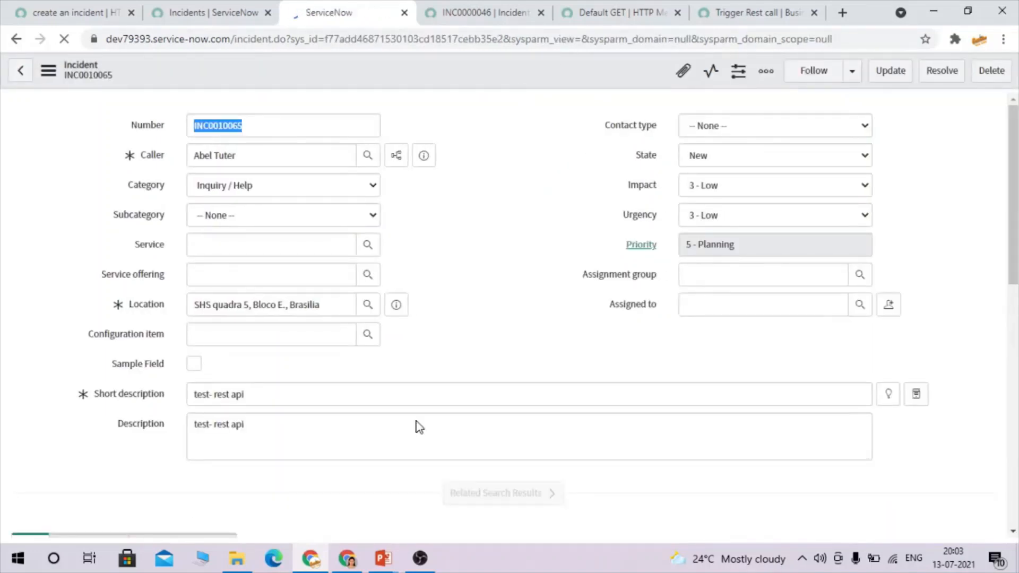
Reload the incidents list and bring up link options for the new INC0010028 row.
click(348, 560)
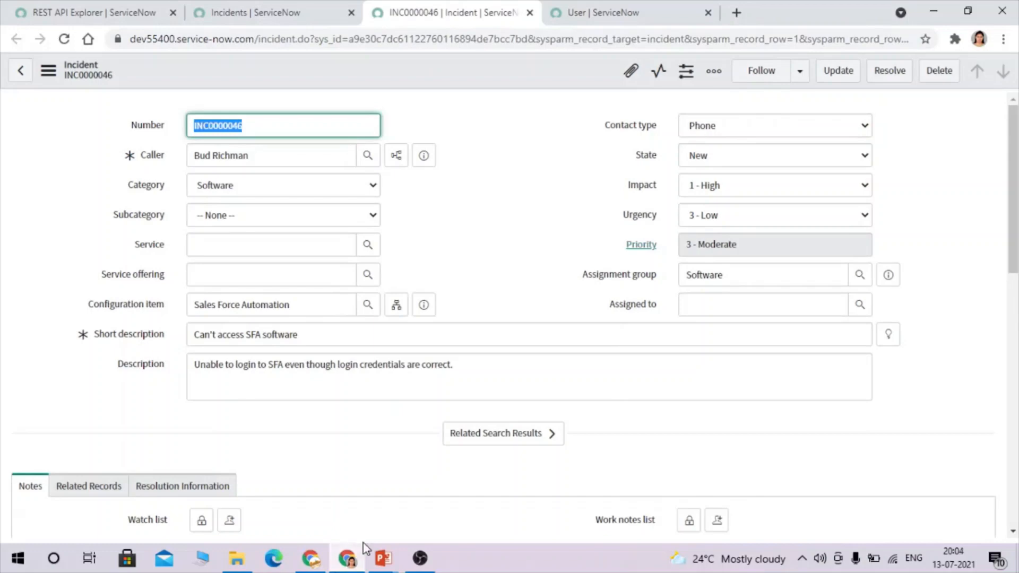
click(95, 13)
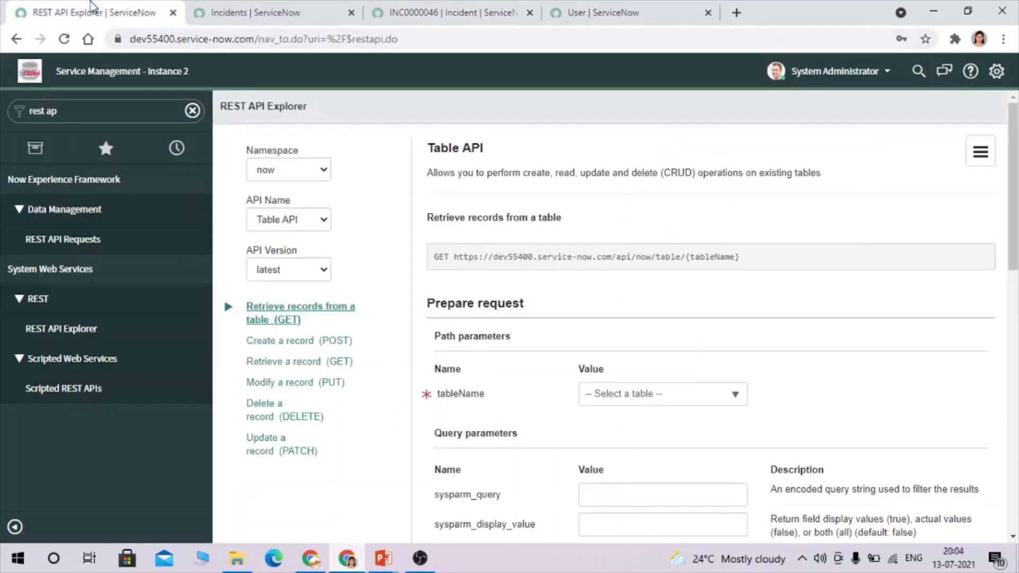
click(441, 12)
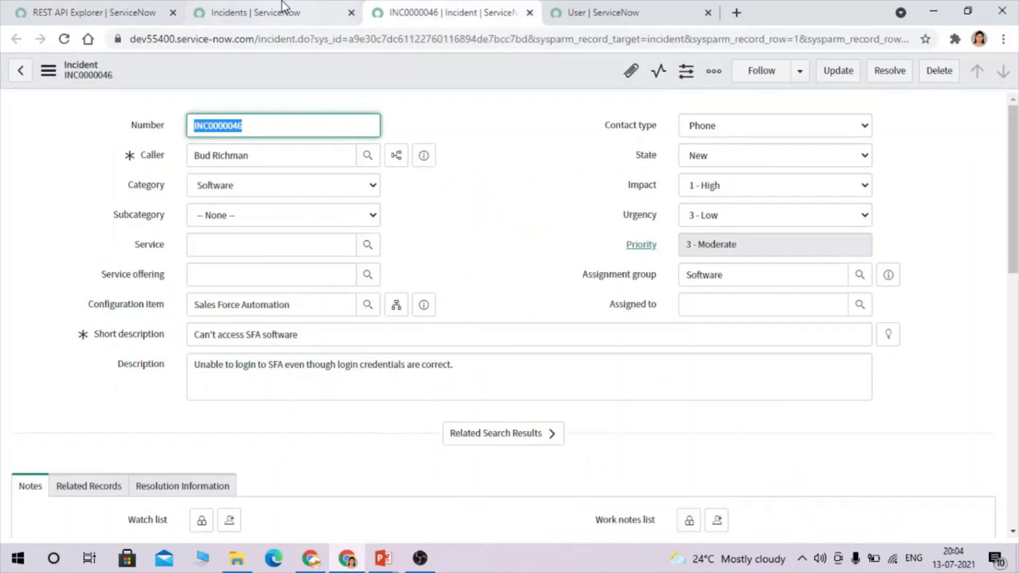
click(261, 8)
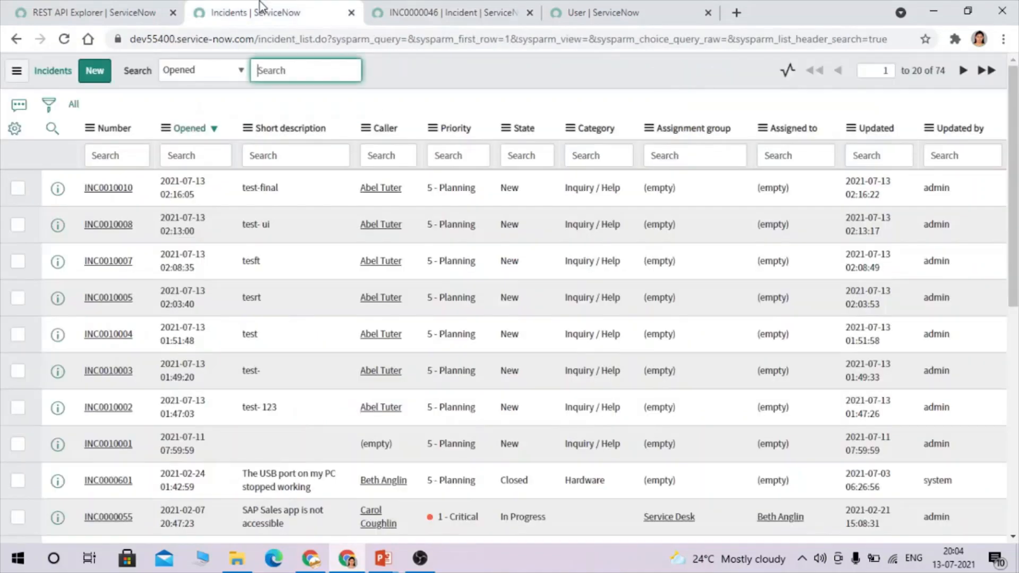
click(64, 39)
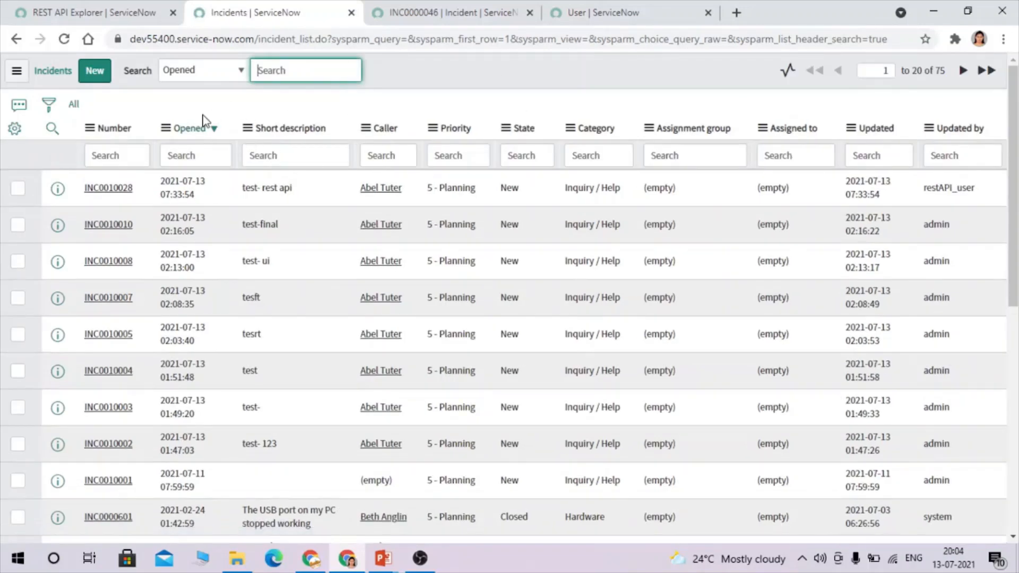
right_click(62, 190)
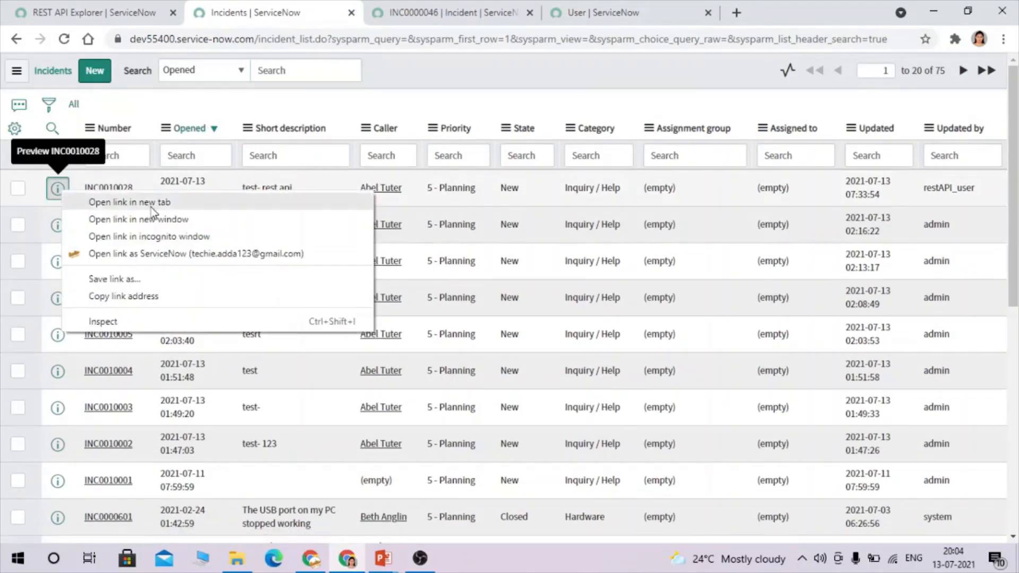
Open INC0010028 in a new tab and inspect its caller, short description and empty Description.
click(106, 201)
click(383, 7)
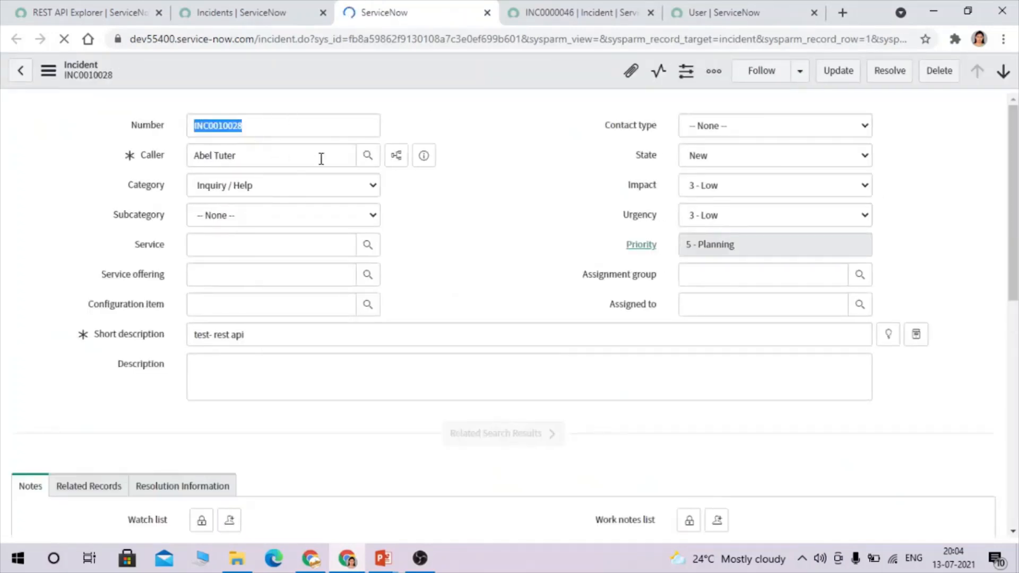
drag(256, 156, 193, 158)
drag(284, 332, 154, 338)
click(211, 366)
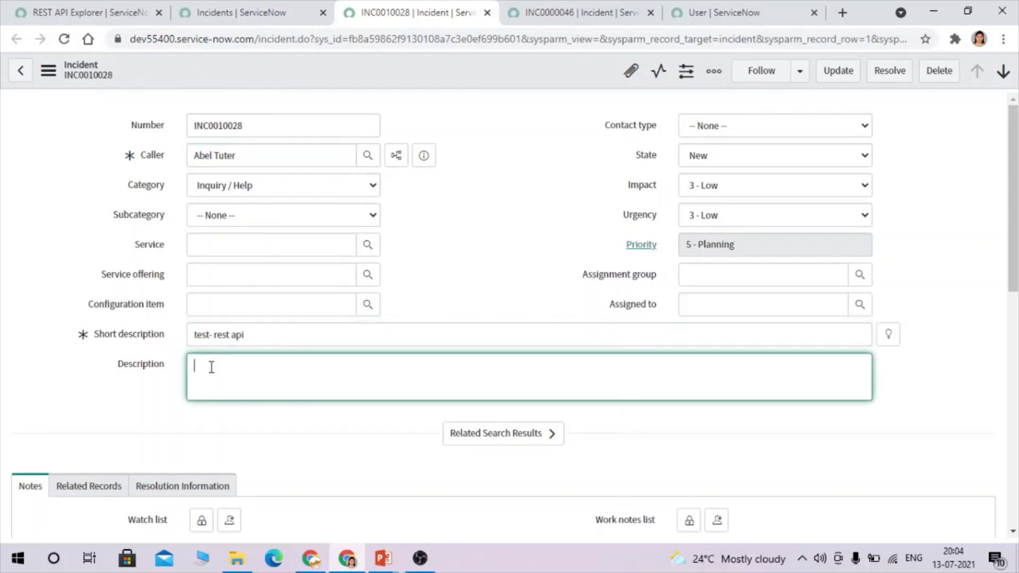
drag(121, 371, 162, 372)
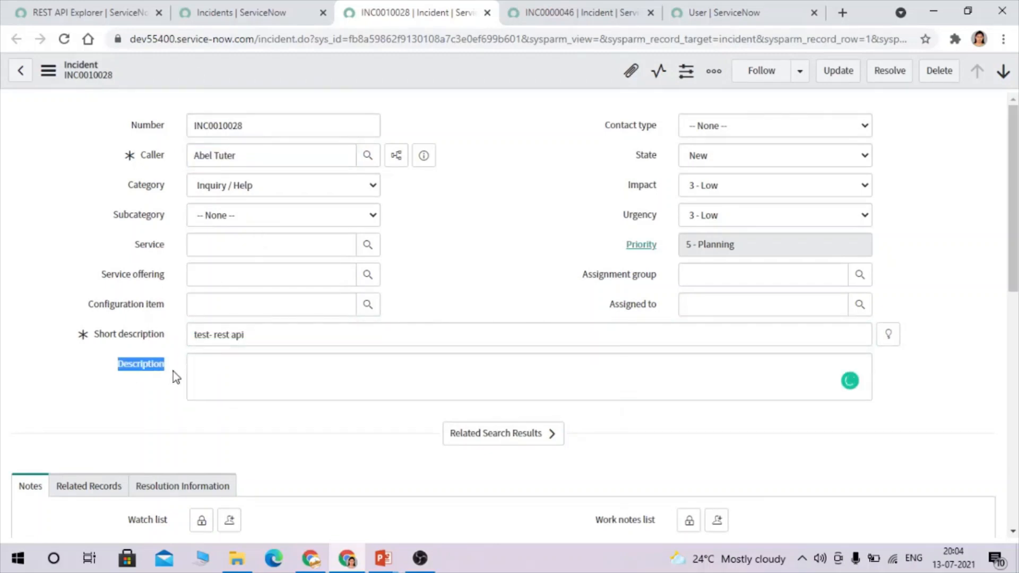
click(173, 372)
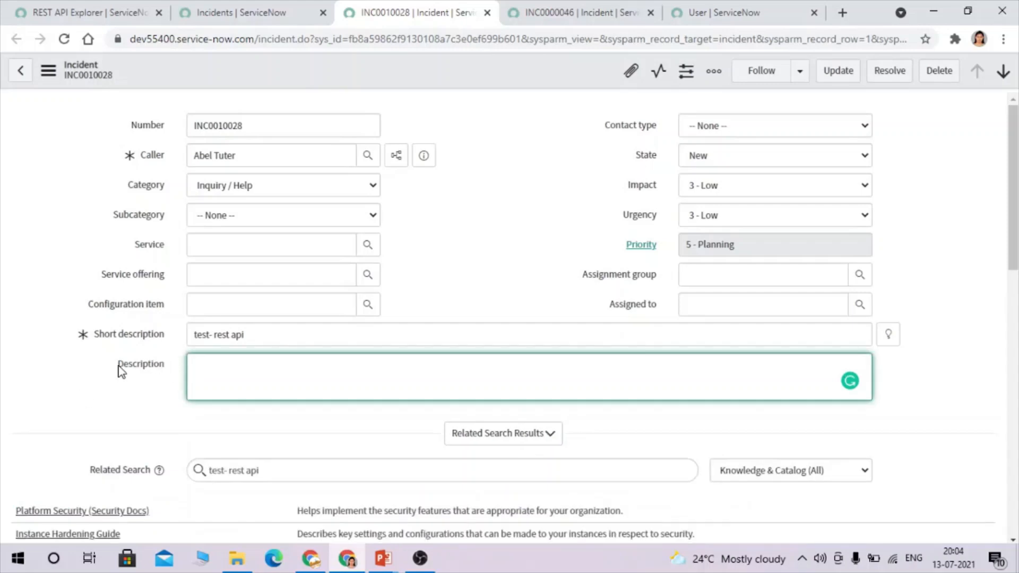
drag(121, 372, 173, 370)
click(173, 371)
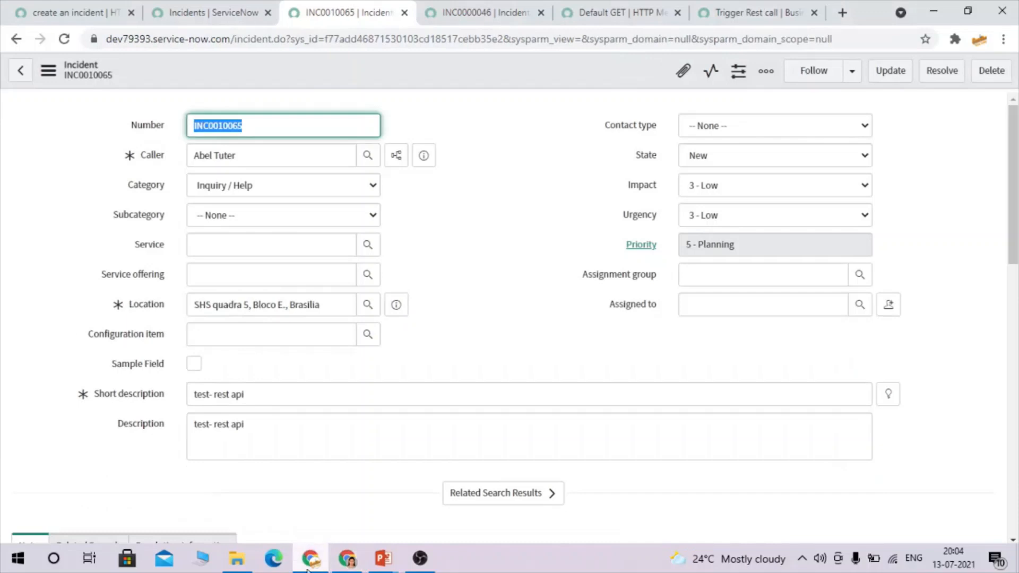
Compare the empty Assignment group in both incident windows, then return to 'create an incident'.
click(700, 282)
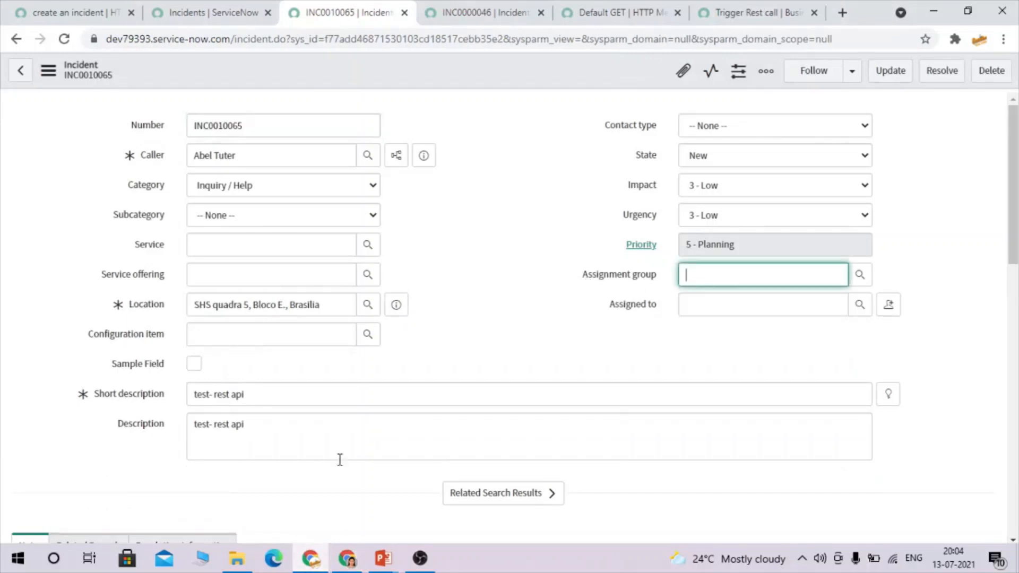
click(359, 549)
click(698, 279)
click(447, 243)
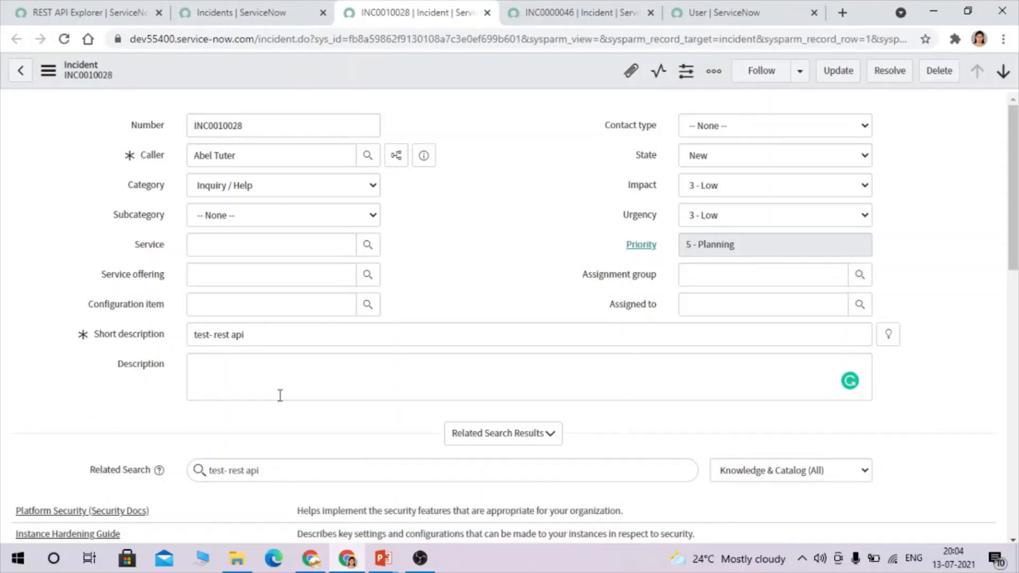
mouse_move(310, 558)
click(311, 494)
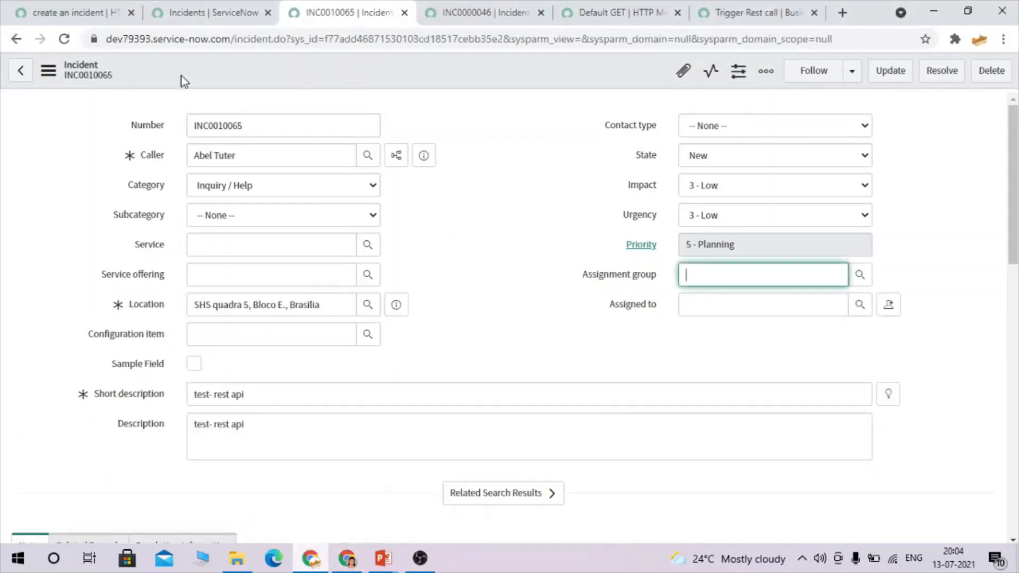
click(78, 8)
Filter the navigator for 'logs' and open System Log > All in a new tab.
click(114, 102)
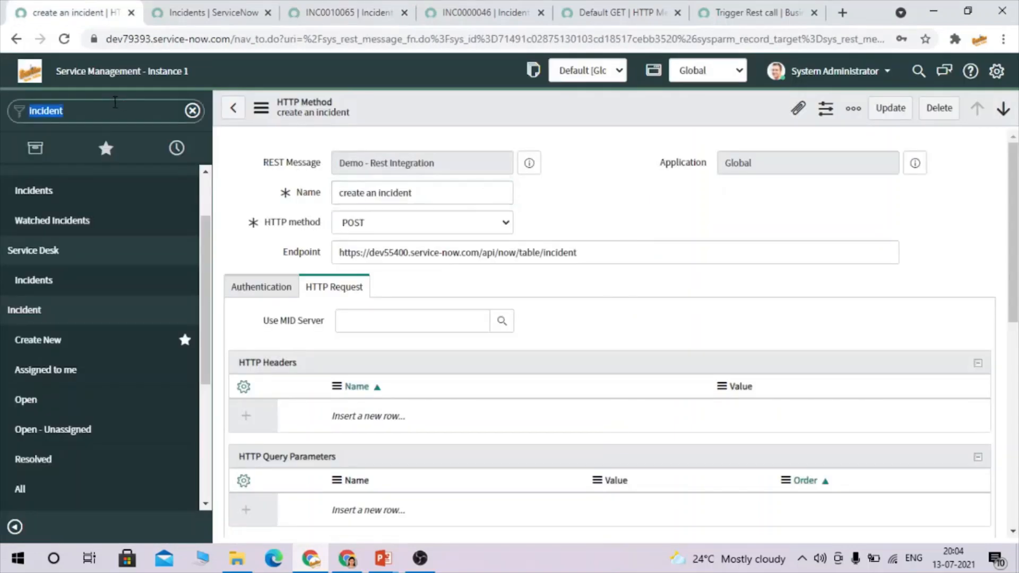
text(logs)
scroll(61, 371, down, 5)
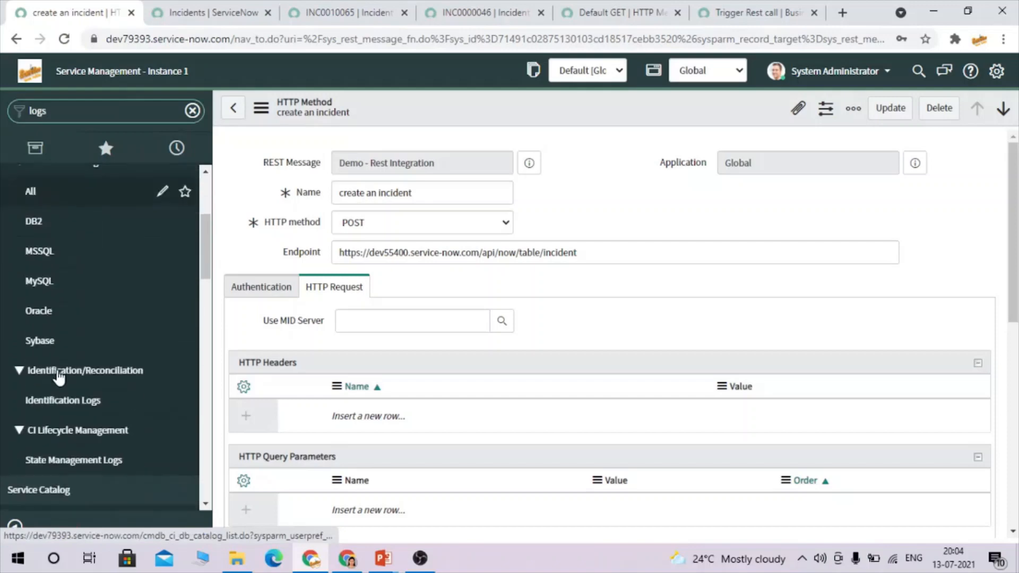
scroll(59, 378, down, 10)
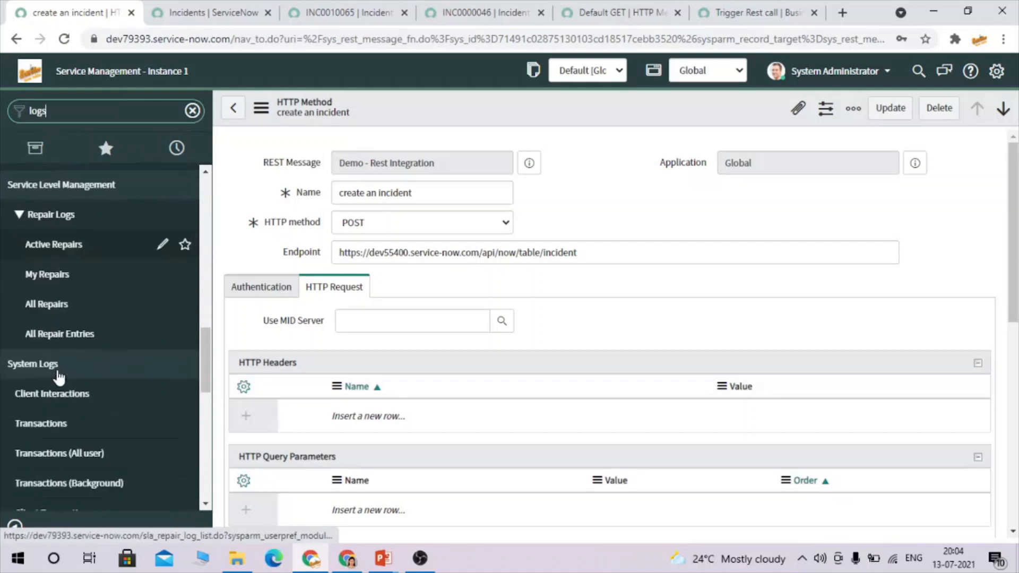
scroll(29, 371, down, 4)
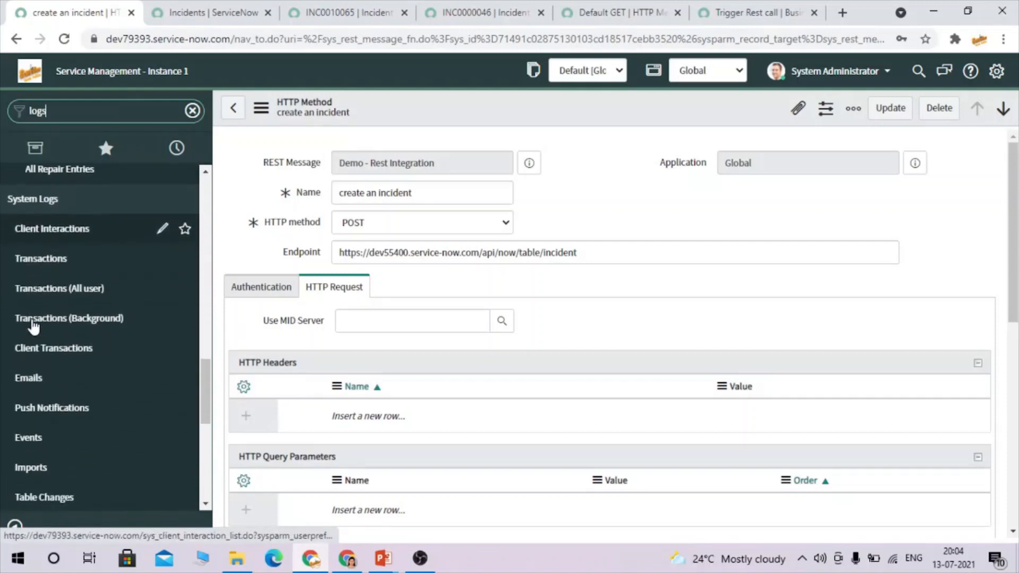
scroll(23, 462, down, 5)
middle_click(30, 448)
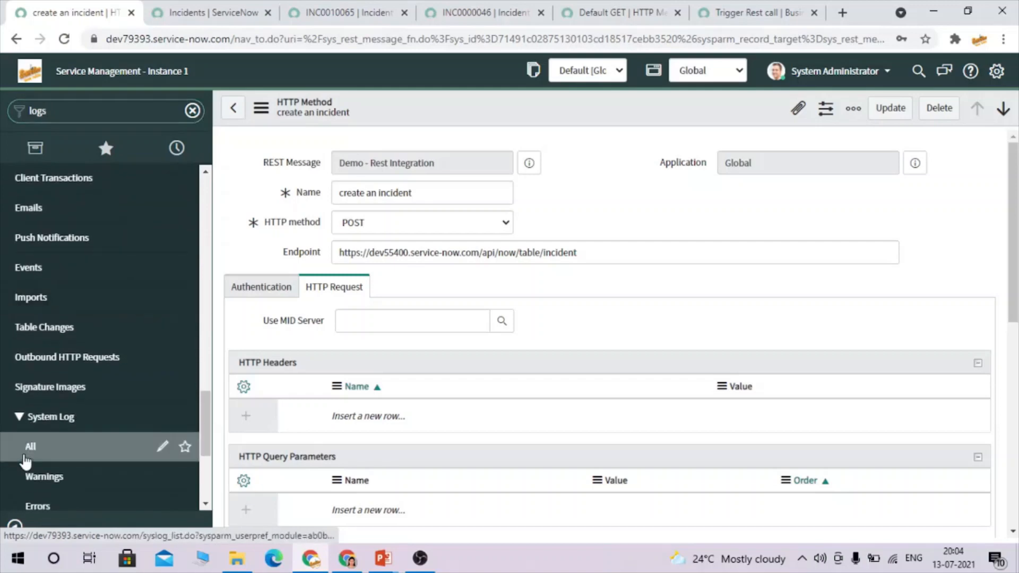
click(215, 8)
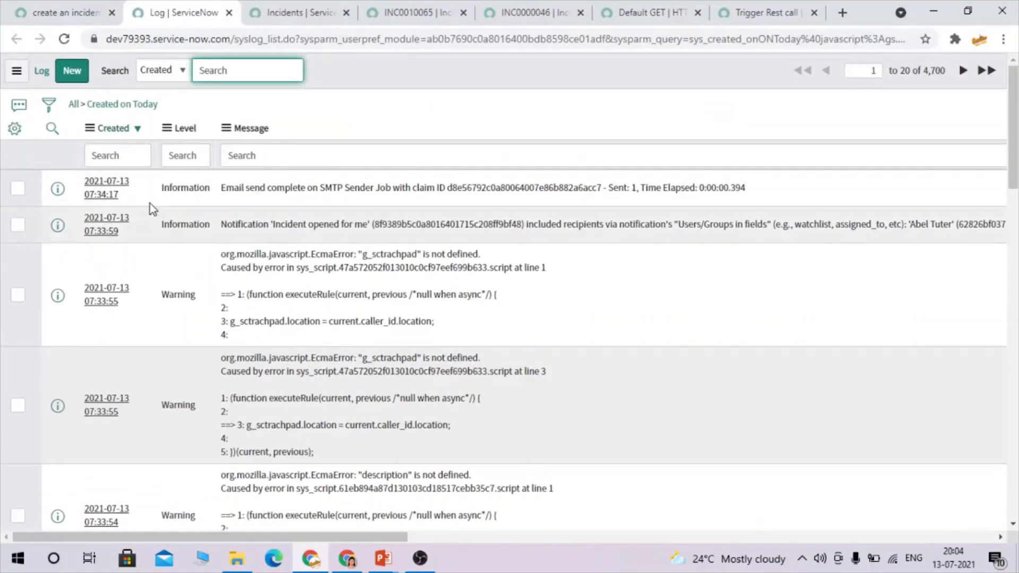
Open the Information log entry containing the responseBody in its own tab.
scroll(180, 295, down, 9)
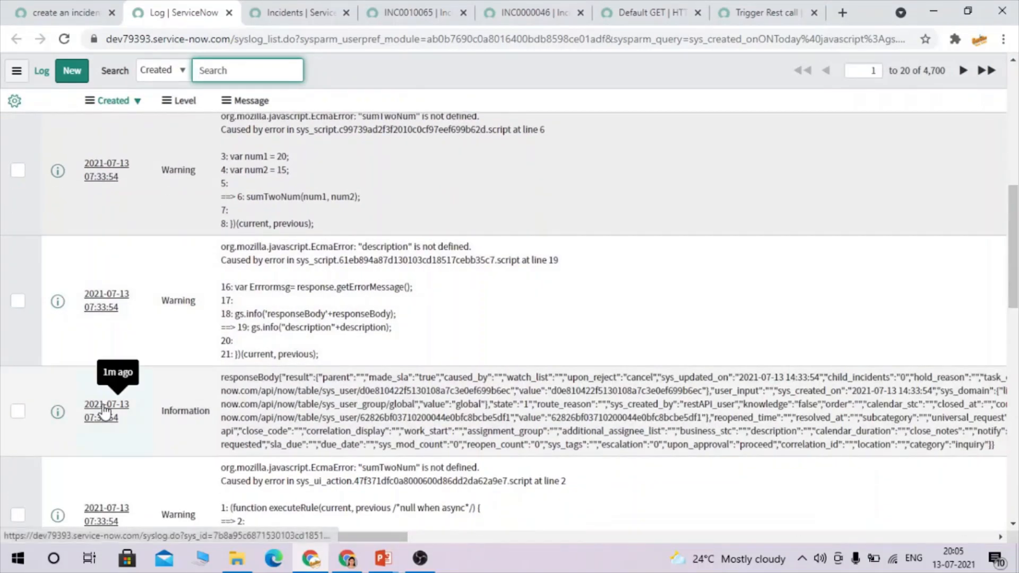
middle_click(102, 415)
click(266, 11)
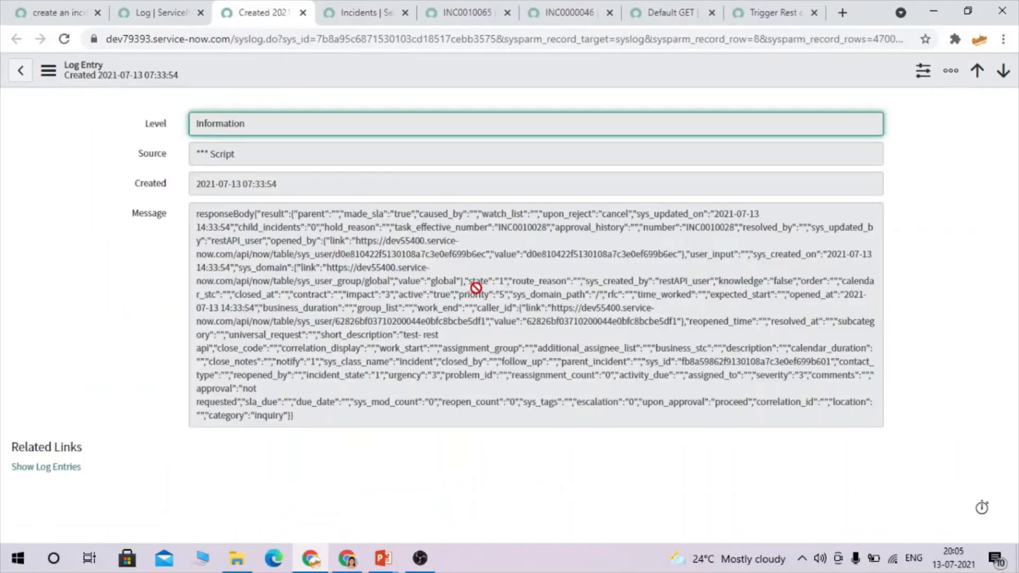
Search the responseBody log message for the caller and description fields.
key(ctrl+f)
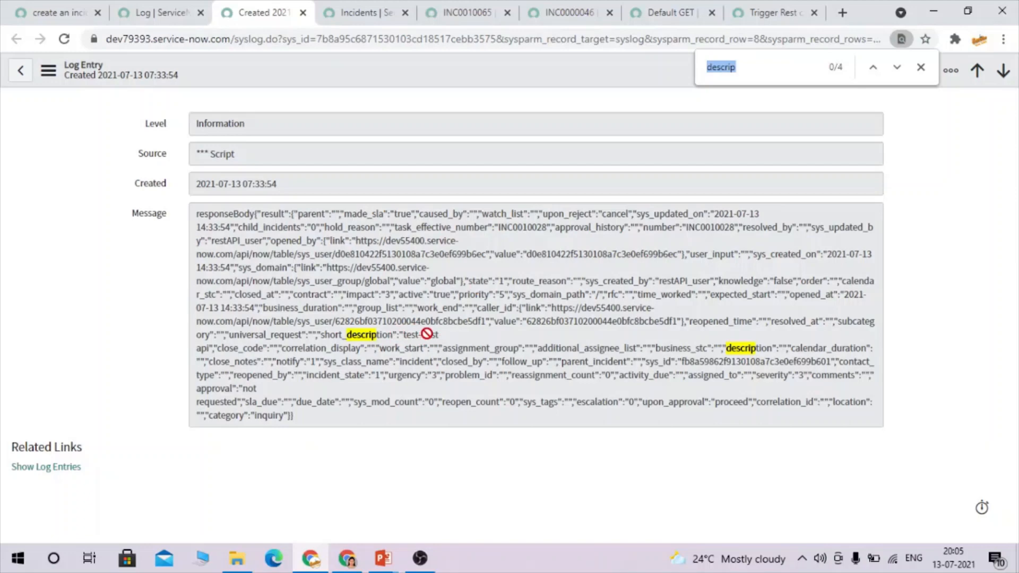
text(caller)
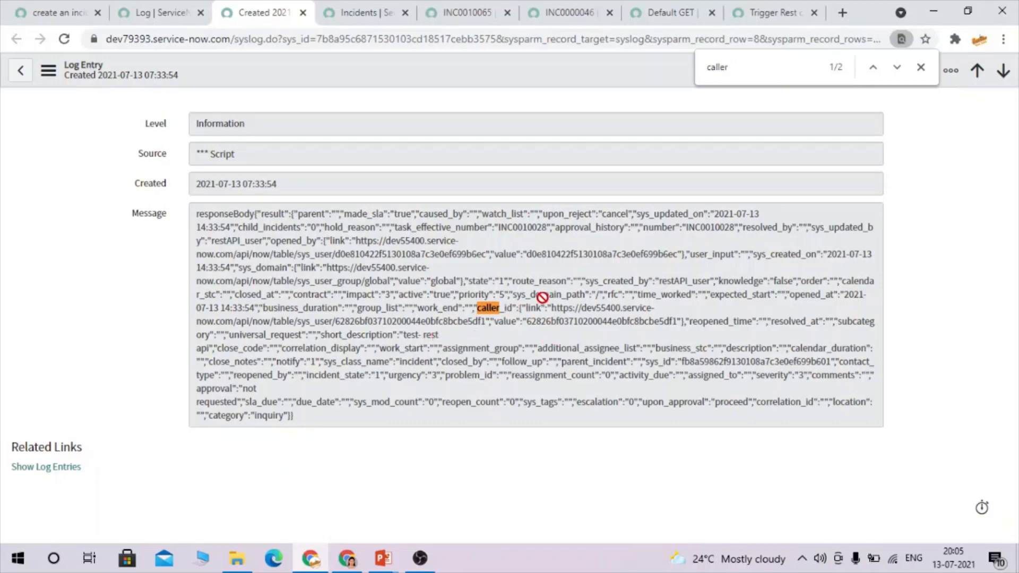
key(ctrl+f)
text(desc)
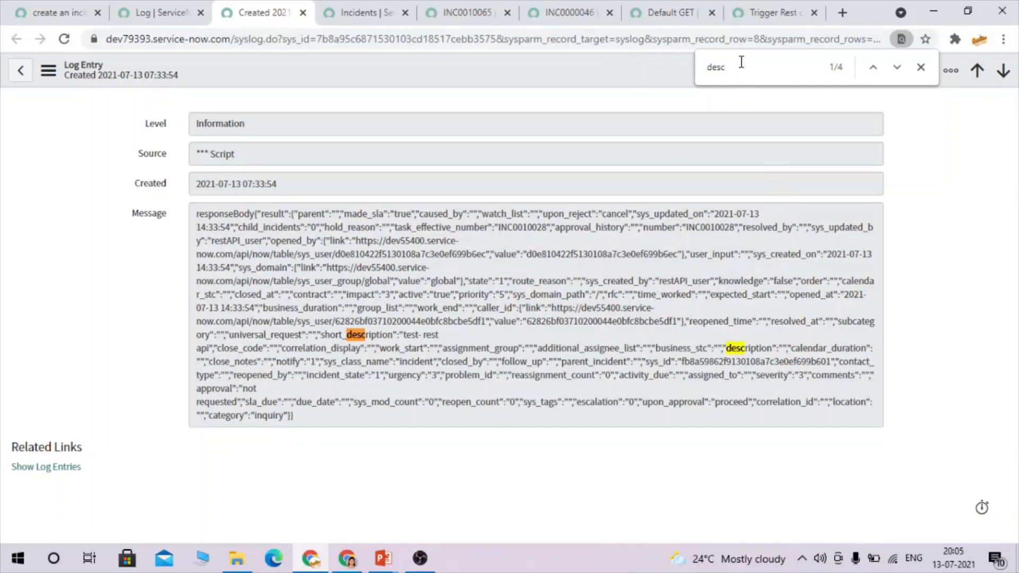
Check the empty assignment fields, then show the 'Thanks for watching' closing slide.
key(ctrl+a)
text(assign)
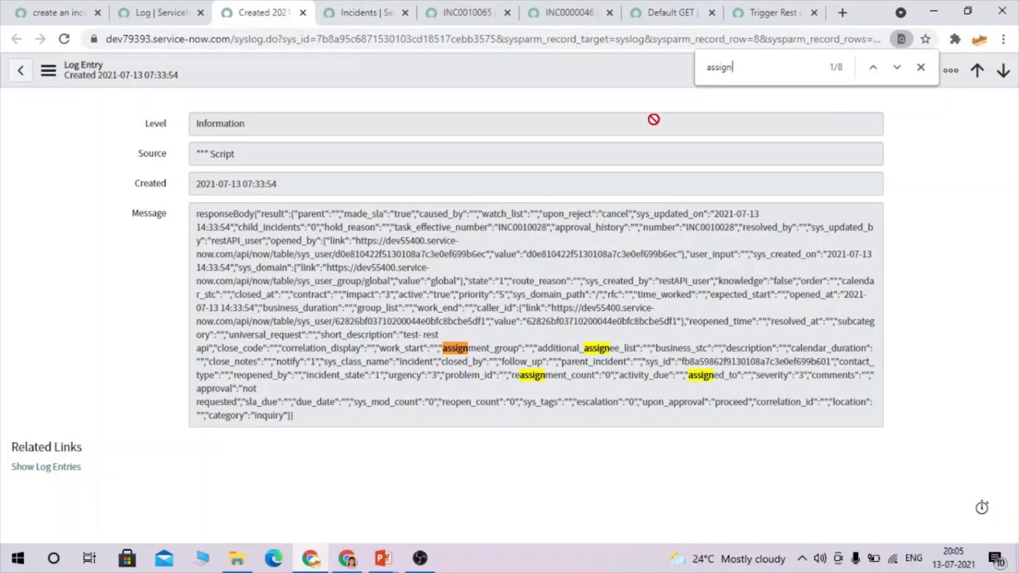
click(920, 67)
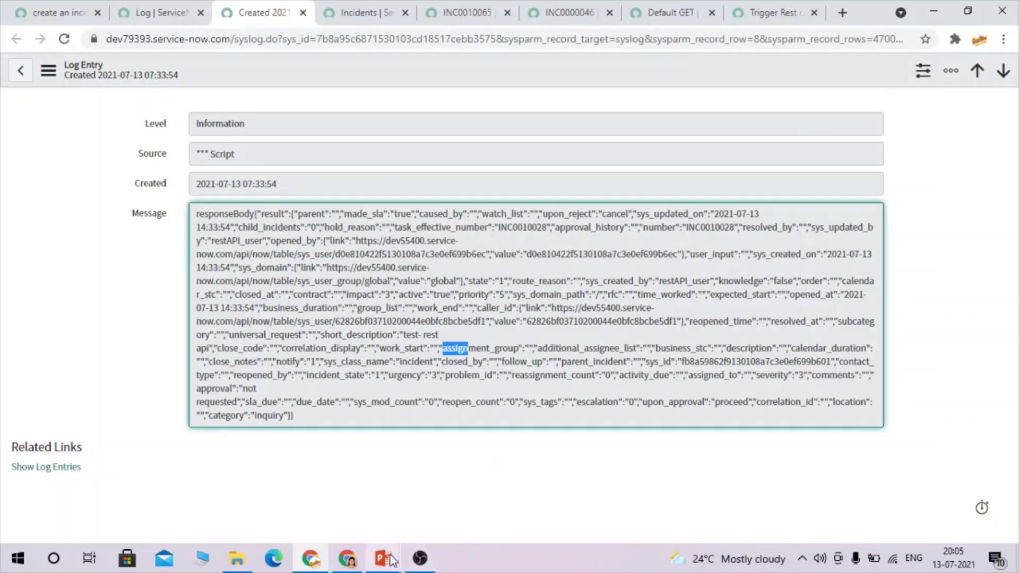
mouse_move(383, 559)
click(475, 460)
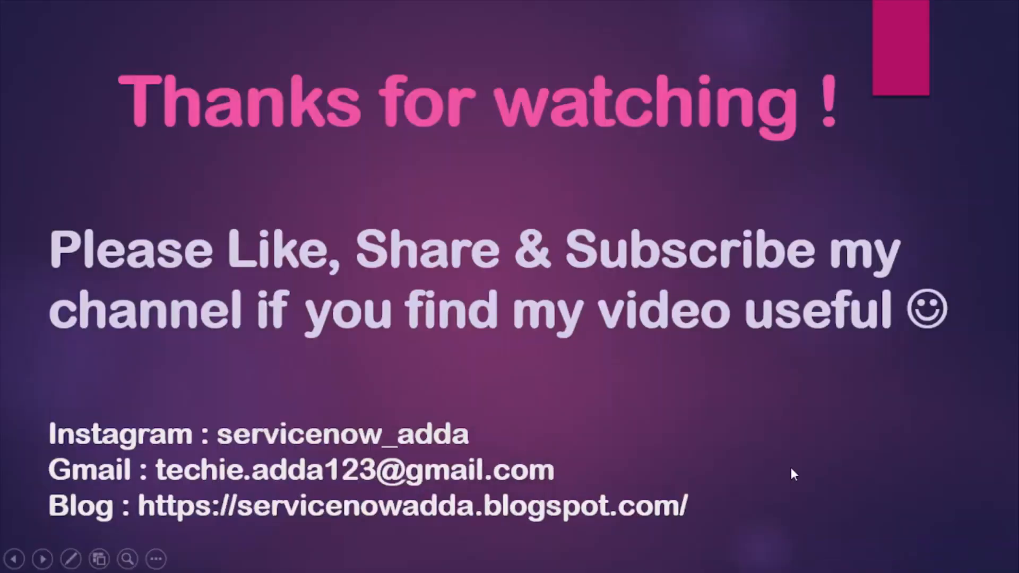